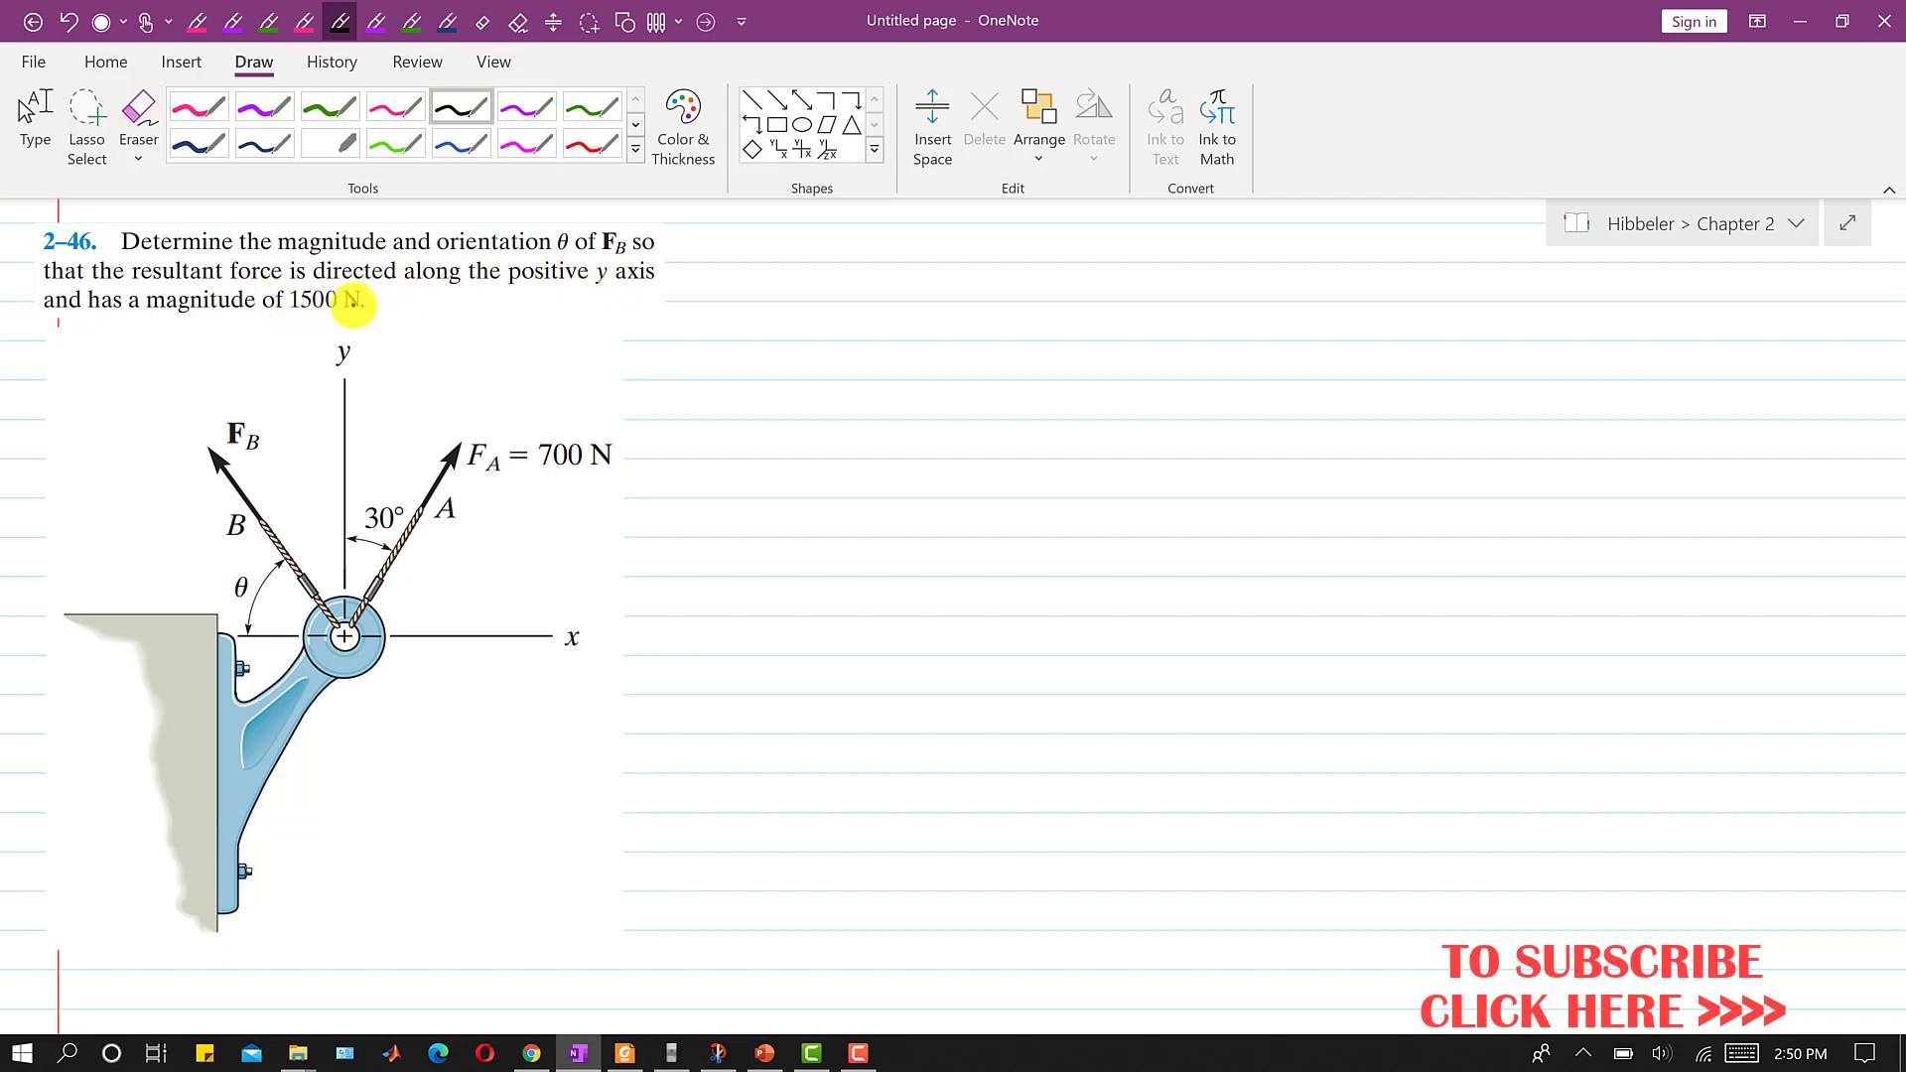
Draw a pink arrow up the y axis from the pulley centre.
{"action": "left_click", "coordinate": [199, 107]}
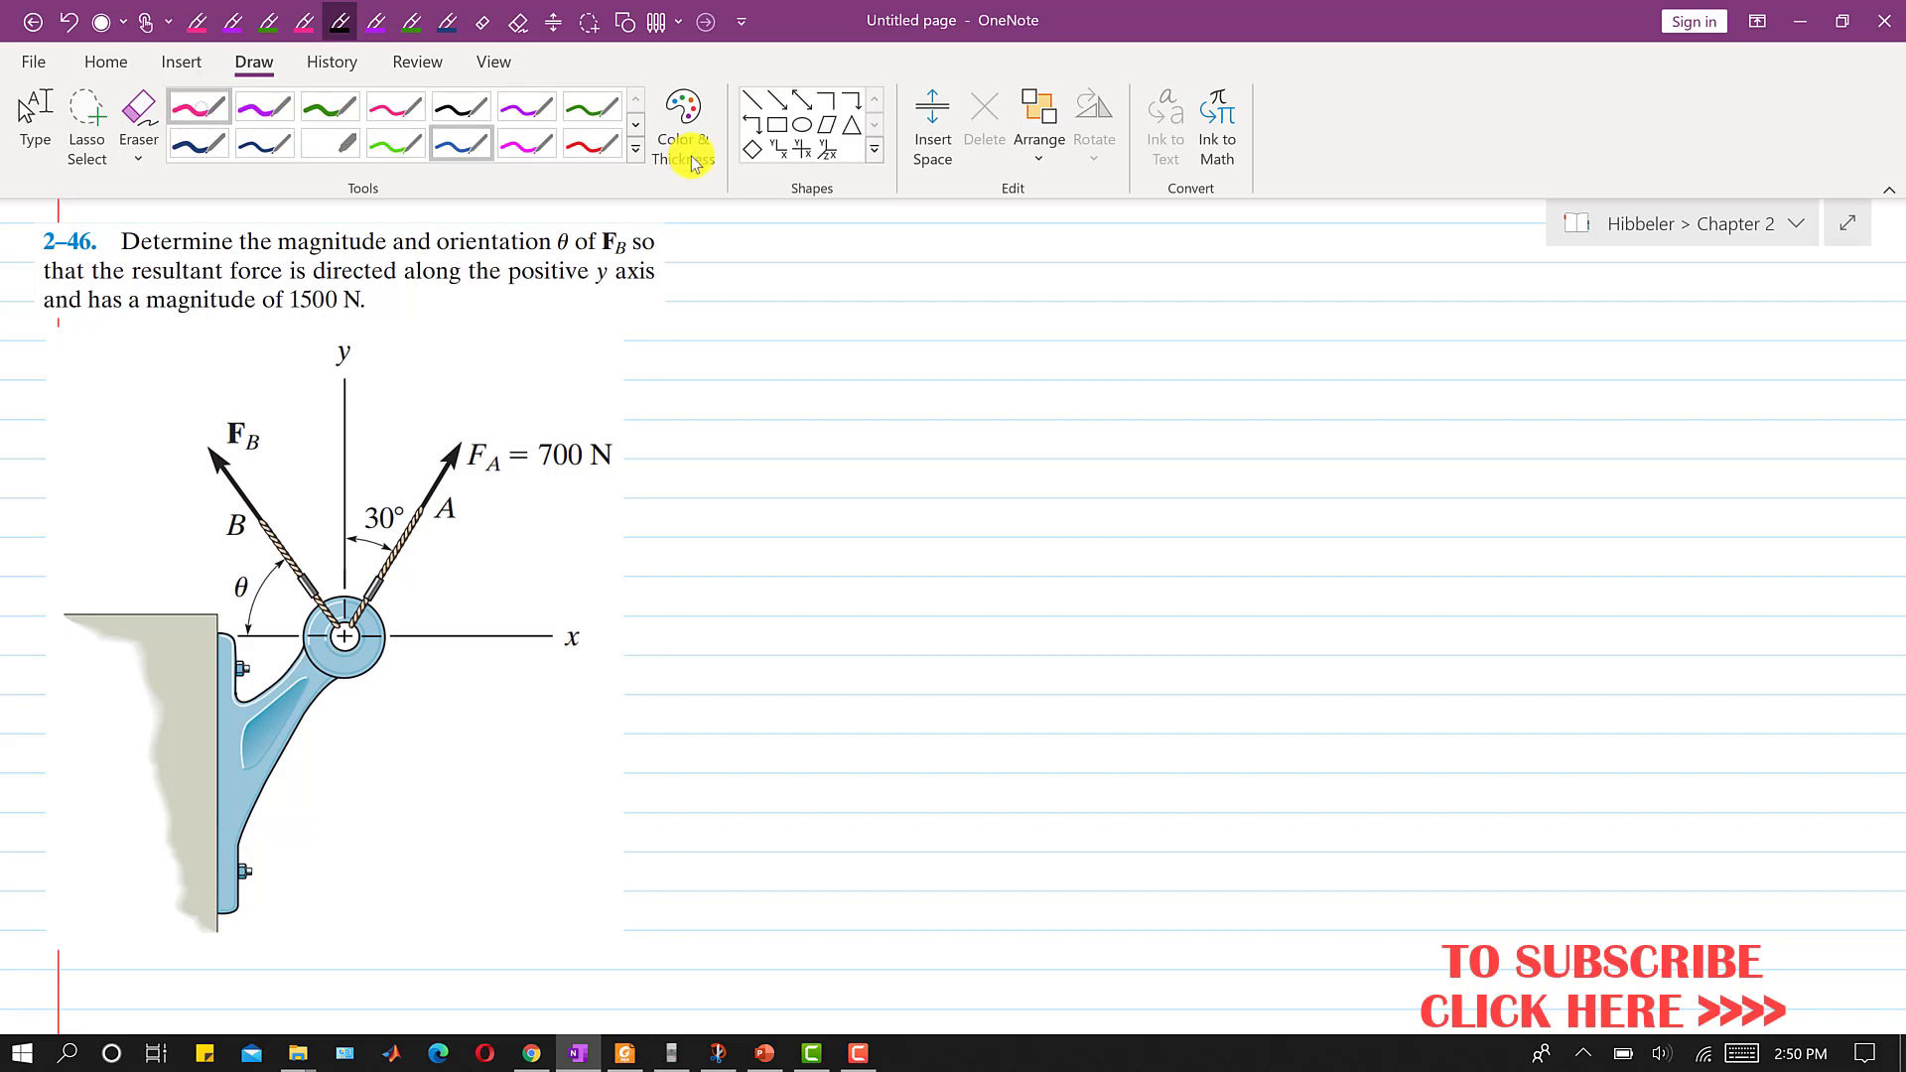
{"action": "left_click", "coordinate": [777, 101]}
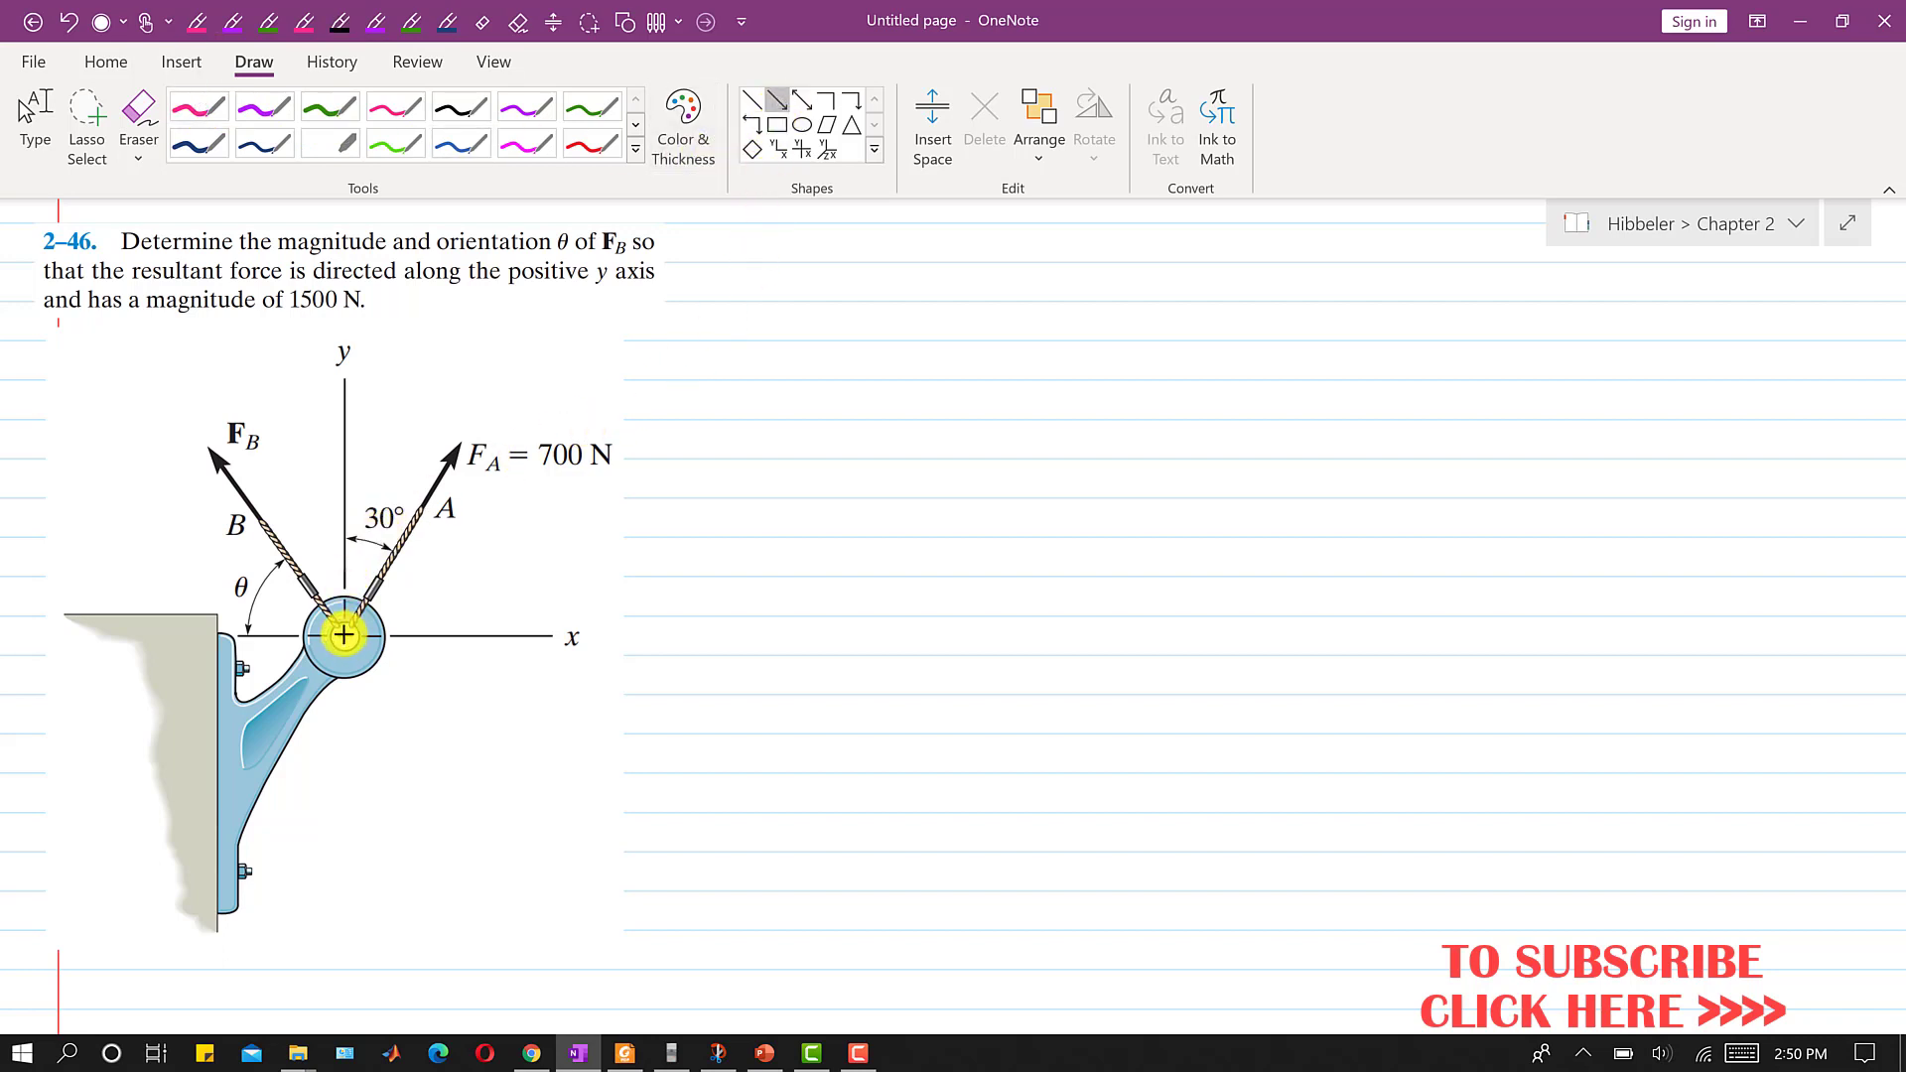
{"action": "mouse_move", "coordinate": [344, 636]}
{"action": "left_mouse_down"}
{"action": "mouse_move", "coordinate": [343, 425]}
{"action": "mouse_move", "coordinate": [396, 406]}
{"action": "left_mouse_up"}
Label the arrow R = 1500N and mark F_B as =?
{"action": "left_click_drag", "start_coordinate": [385, 416], "coordinate": [439, 393]}
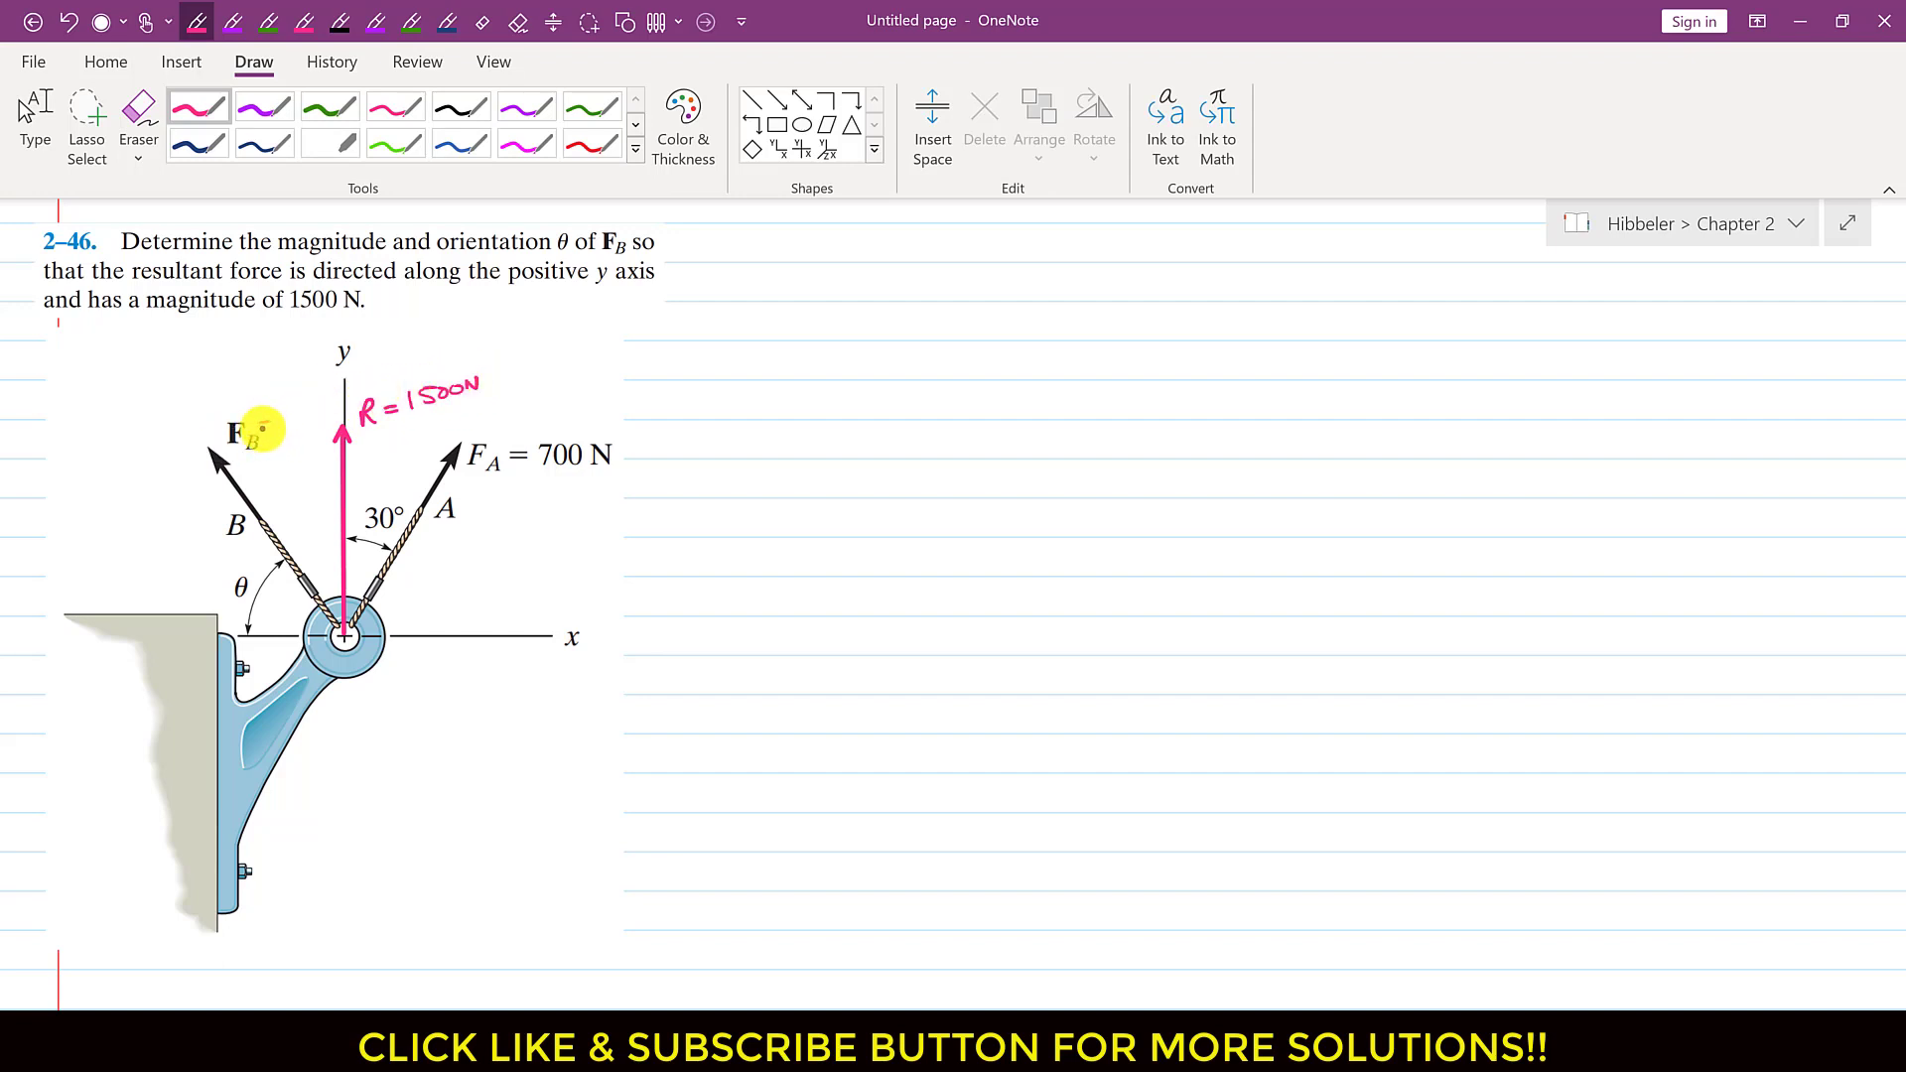
{"action": "left_click_drag", "start_coordinate": [279, 418], "coordinate": [283, 434]}
{"action": "left_click", "coordinate": [286, 442]}
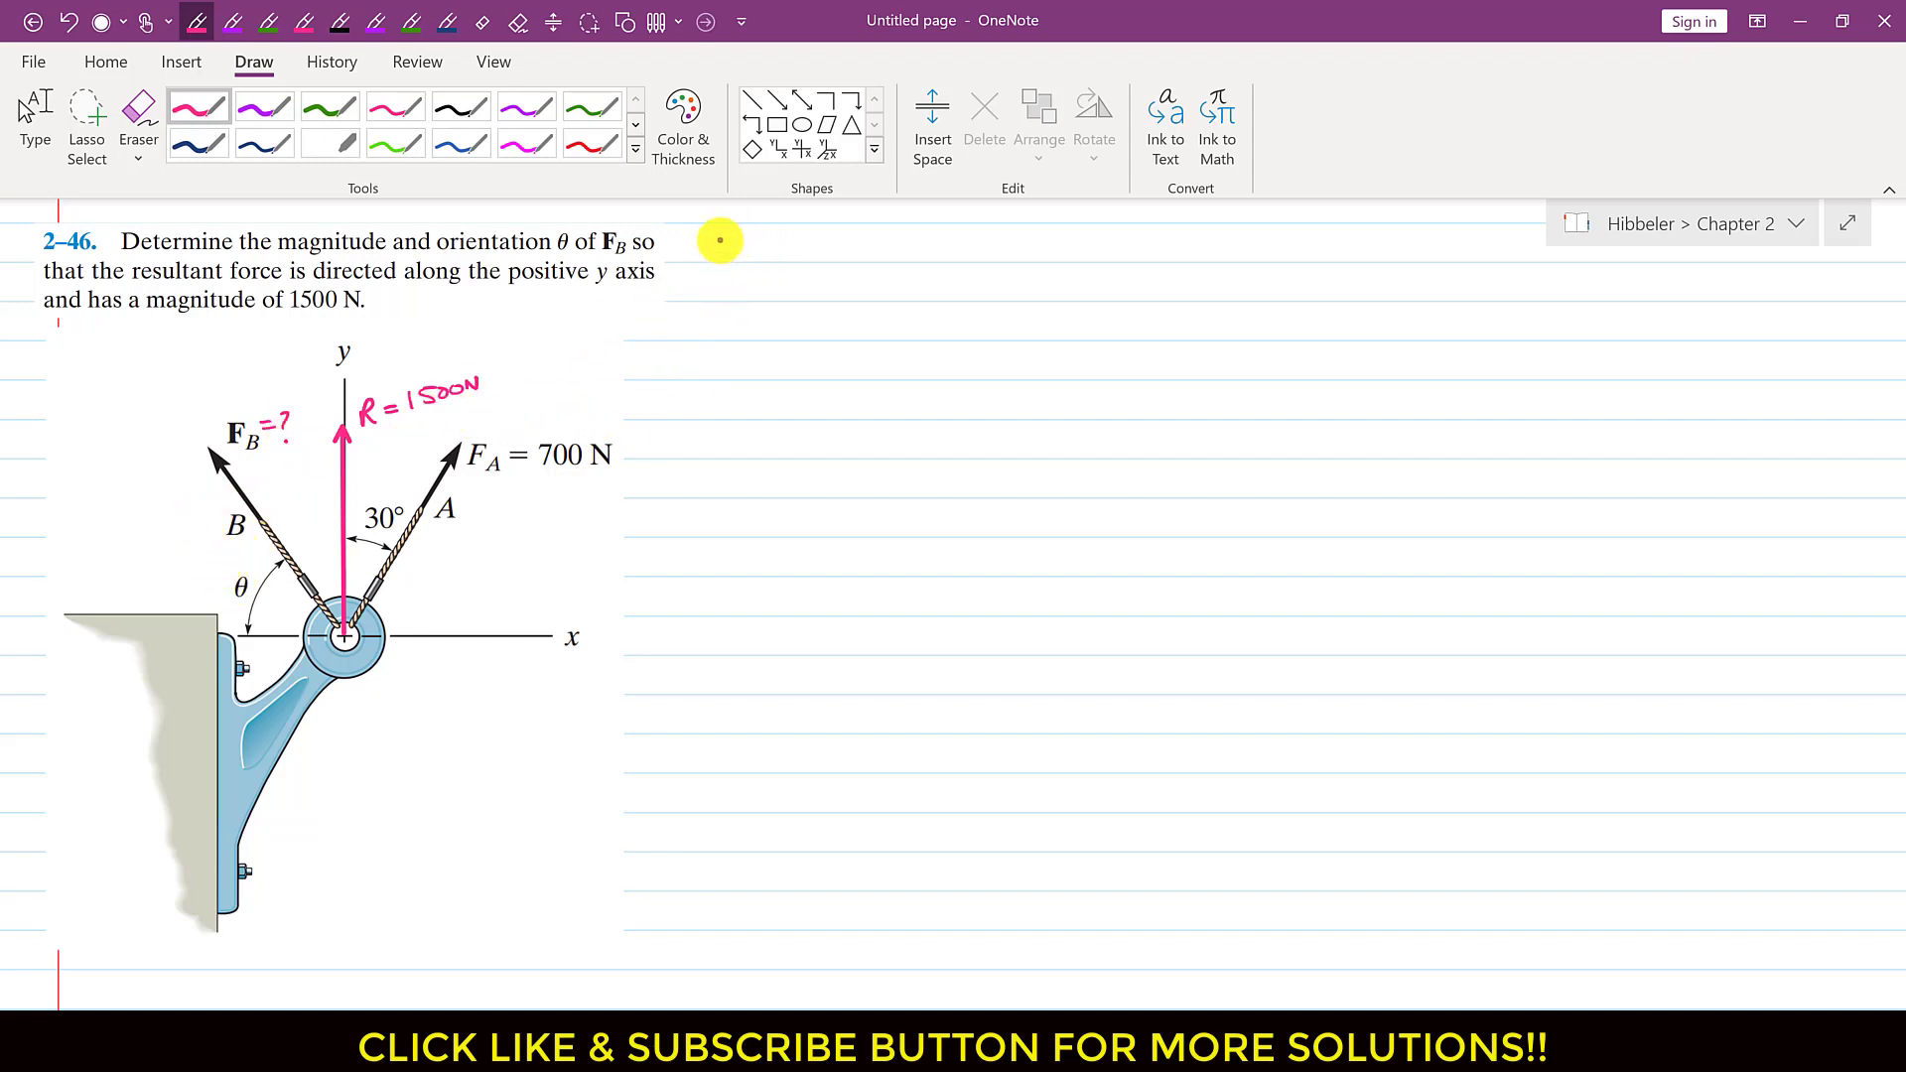
Handwrite Rx = 0 and Ry = R = 1500N. in pink beside the problem text.
{"action": "left_click_drag", "start_coordinate": [723, 244], "coordinate": [759, 261]}
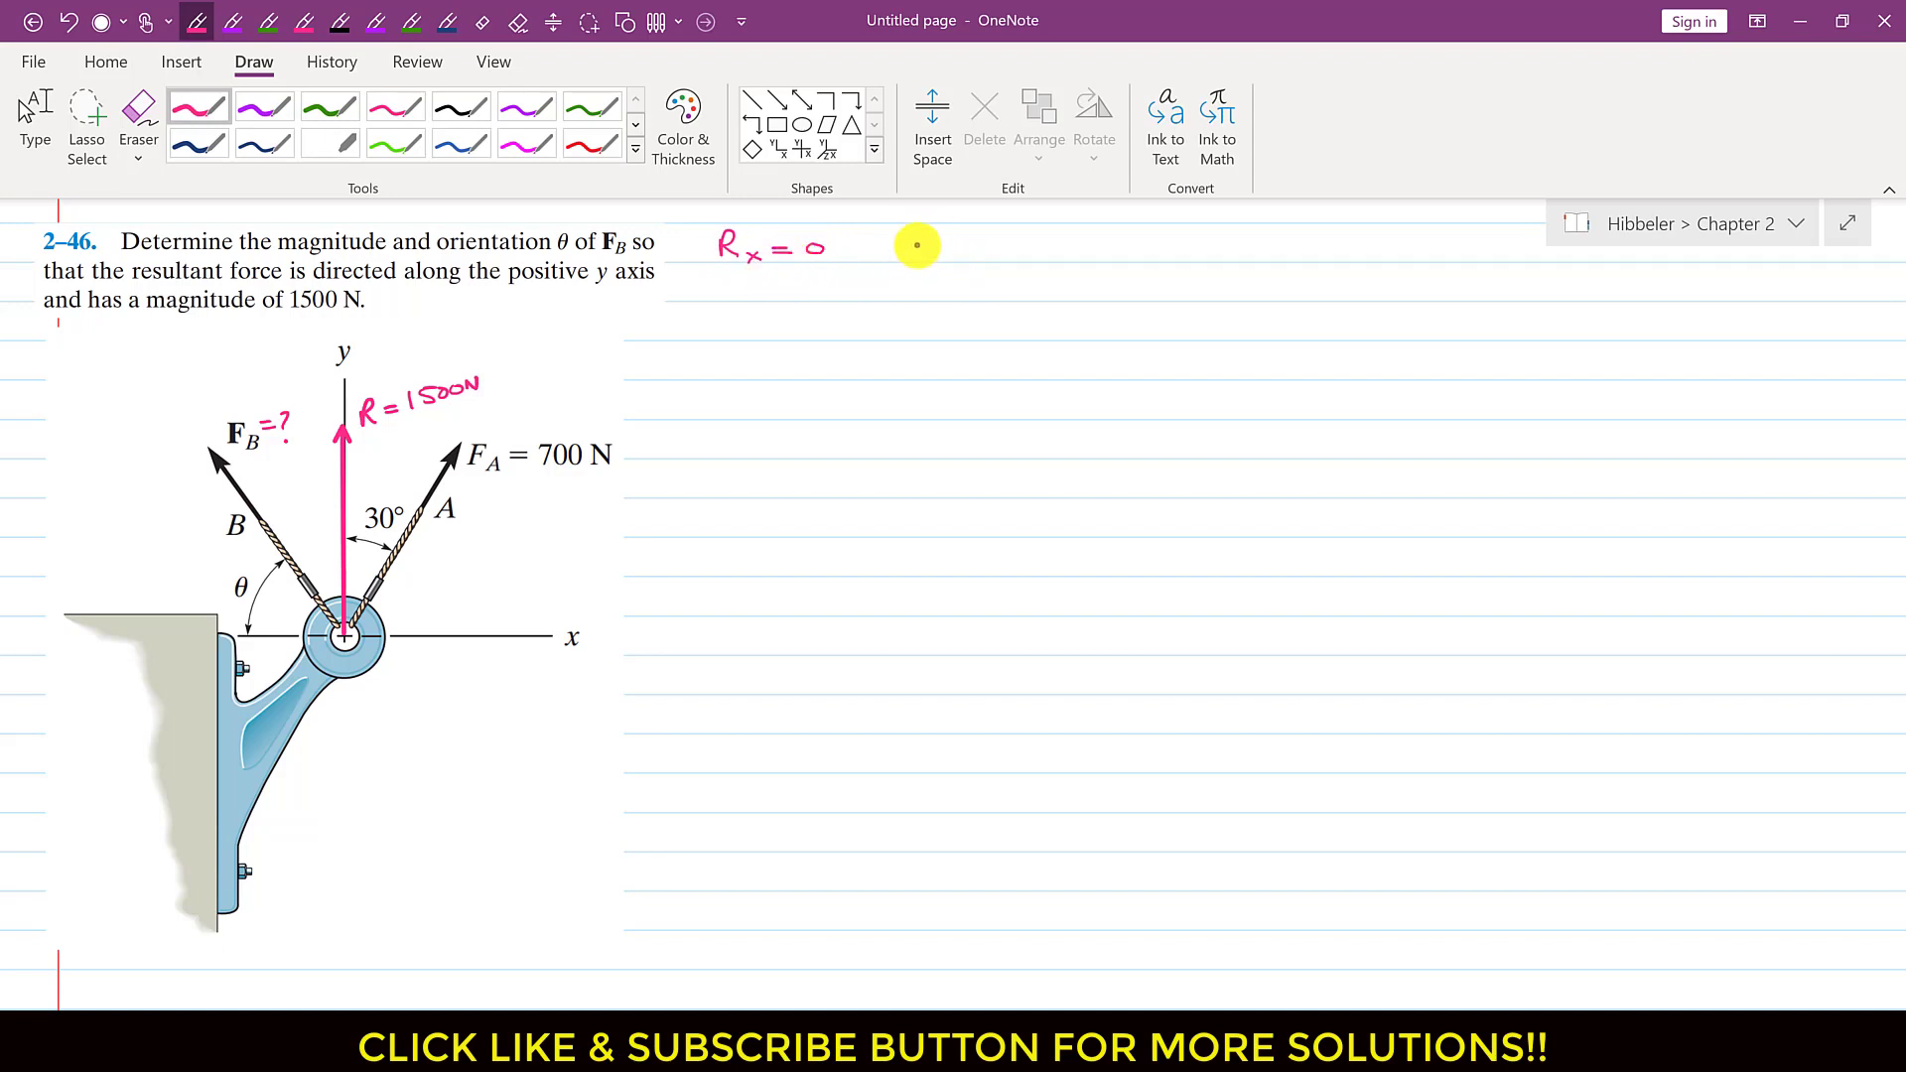
{"action": "mouse_move", "coordinate": [918, 235]}
{"action": "left_mouse_down"}
{"action": "mouse_move", "coordinate": [941, 271]}
{"action": "mouse_move", "coordinate": [986, 247]}
{"action": "left_mouse_up"}
{"action": "left_click_drag", "start_coordinate": [970, 257], "coordinate": [1010, 258]}
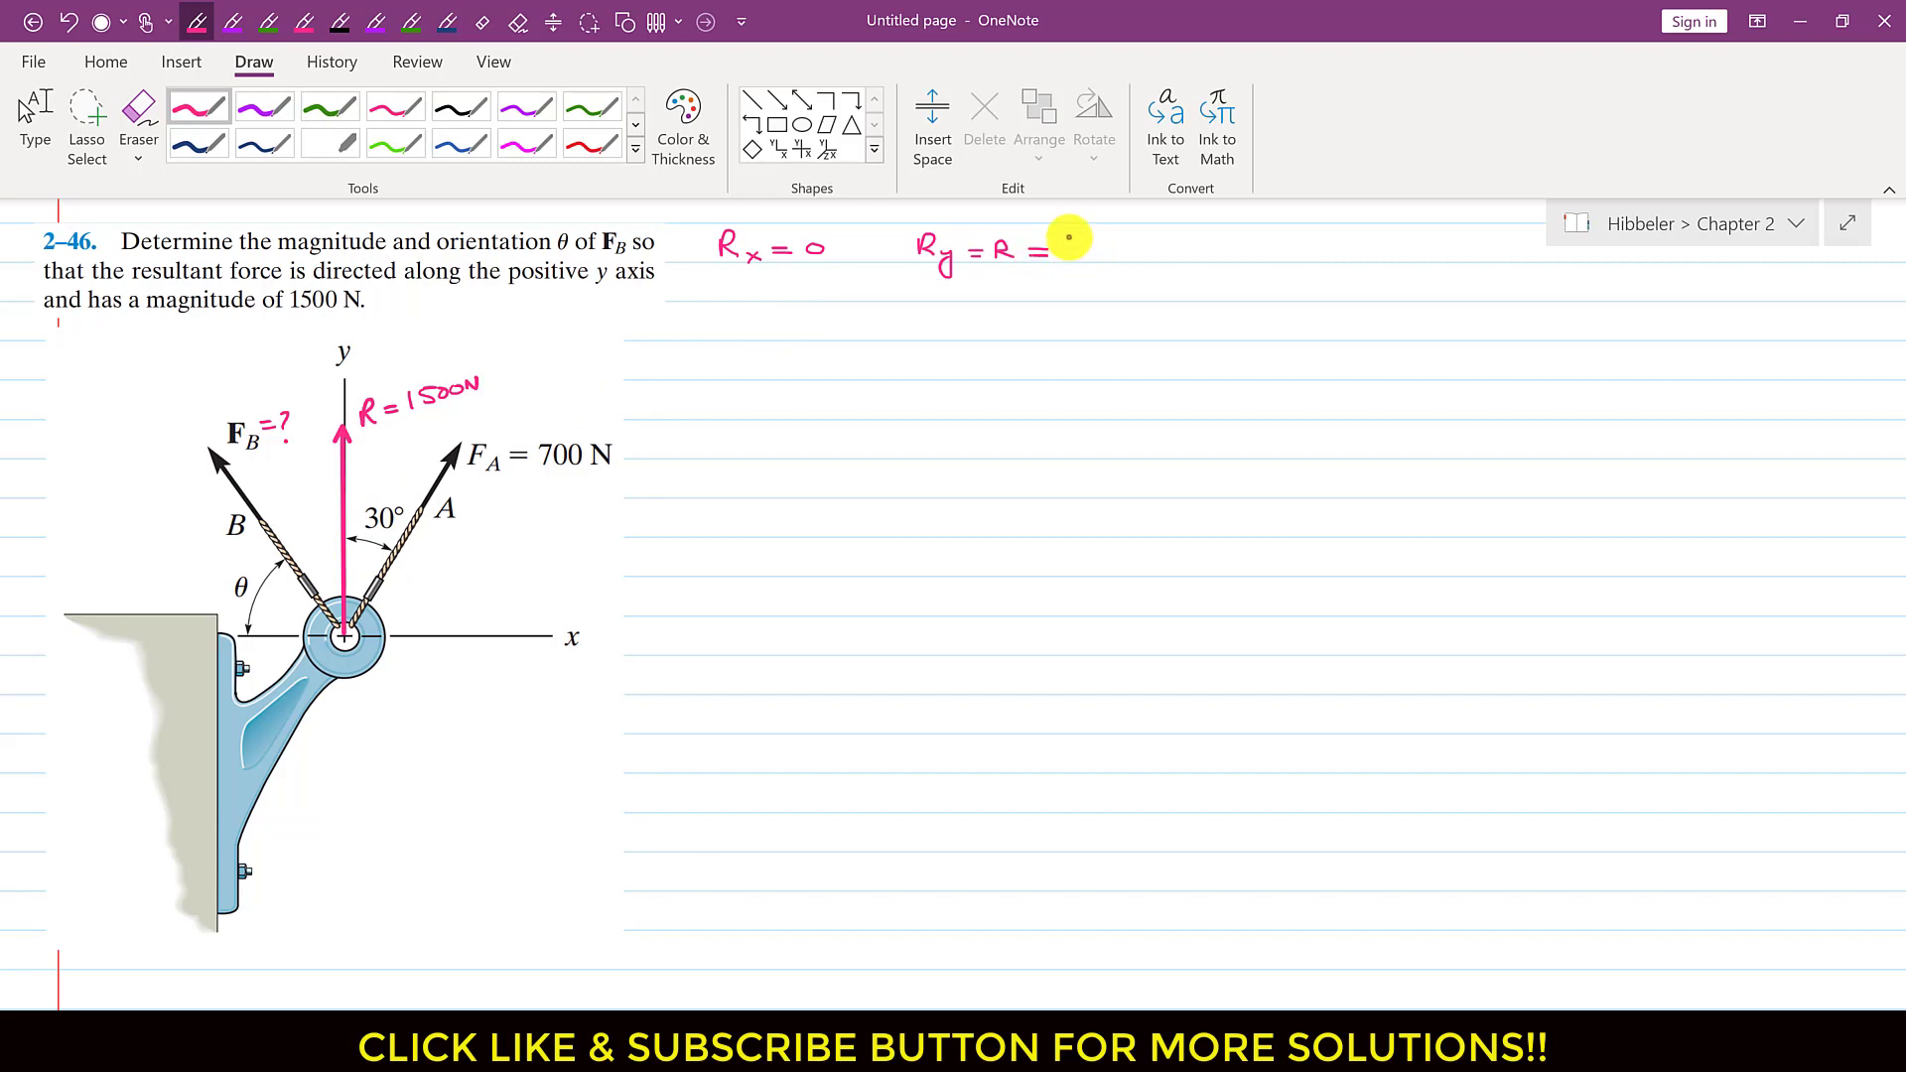
{"action": "left_click_drag", "start_coordinate": [1082, 238], "coordinate": [1125, 250]}
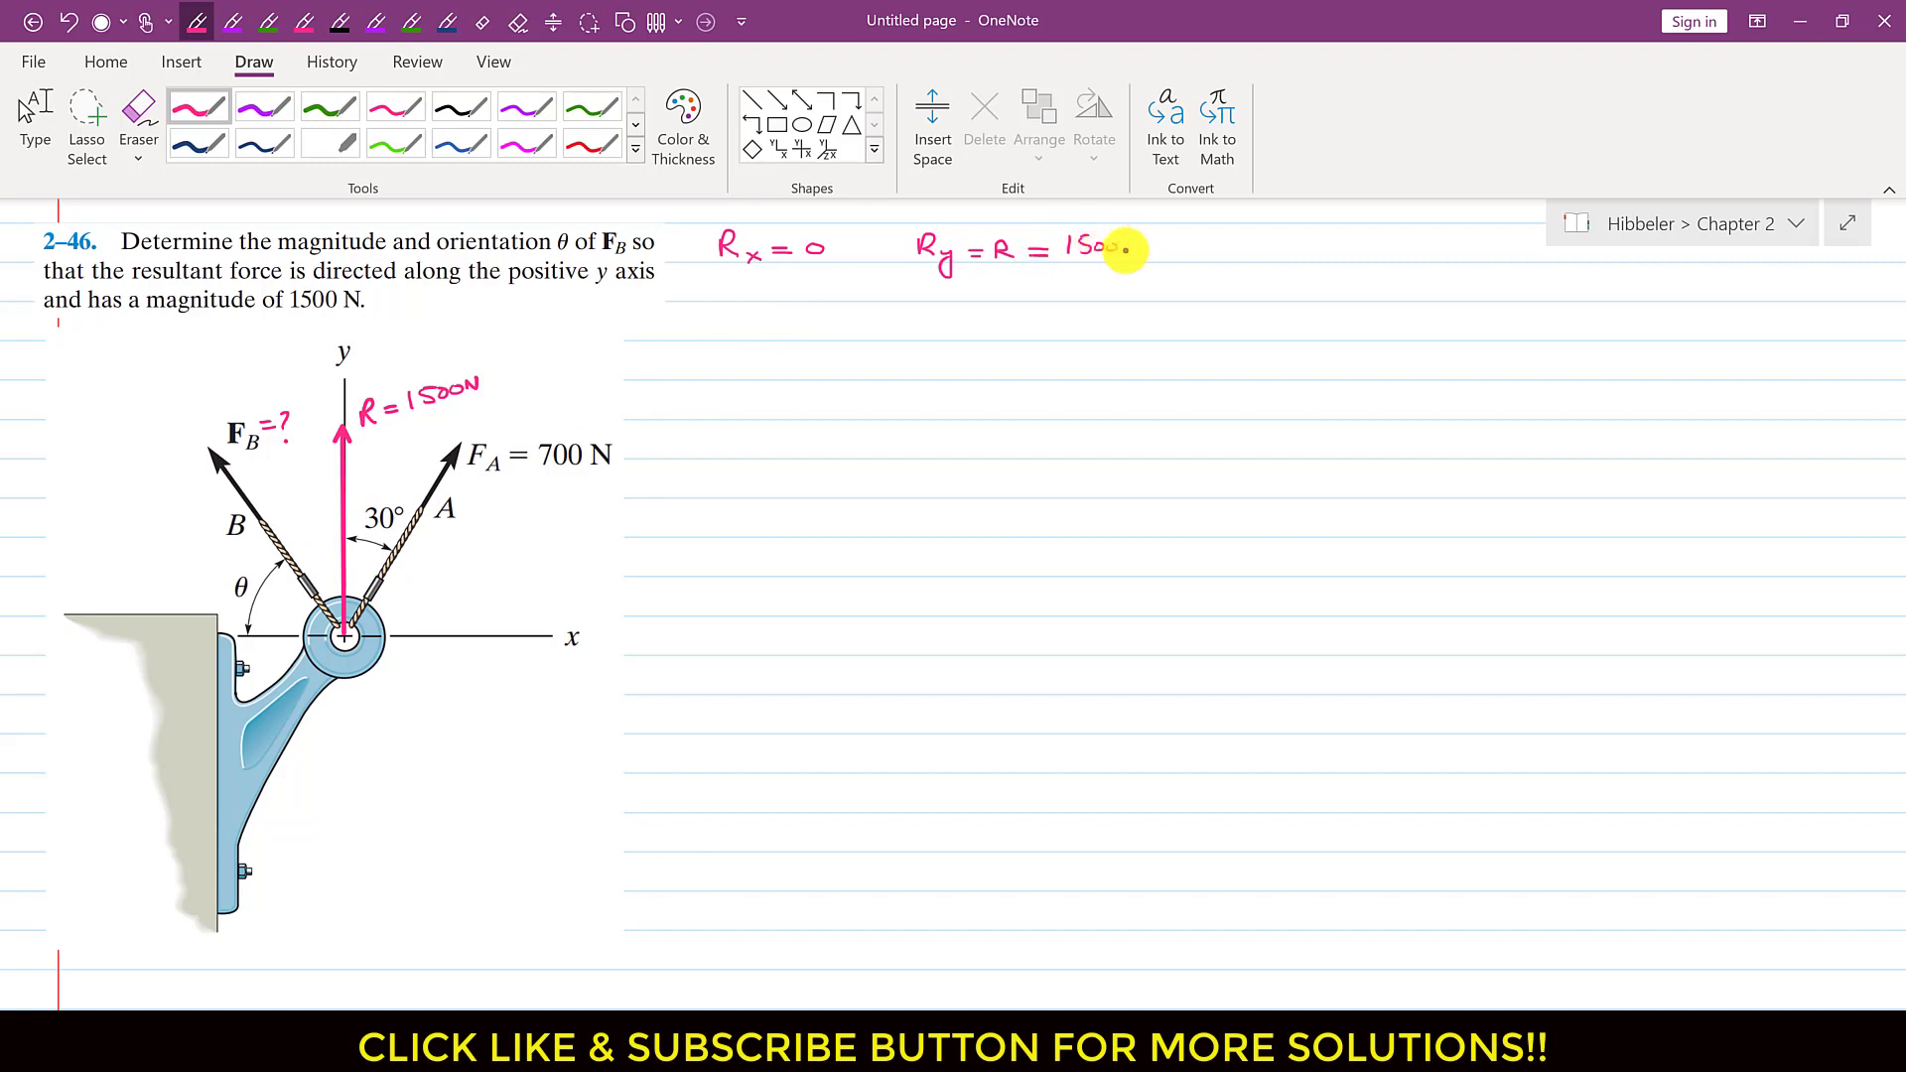
{"action": "left_click", "coordinate": [1152, 245]}
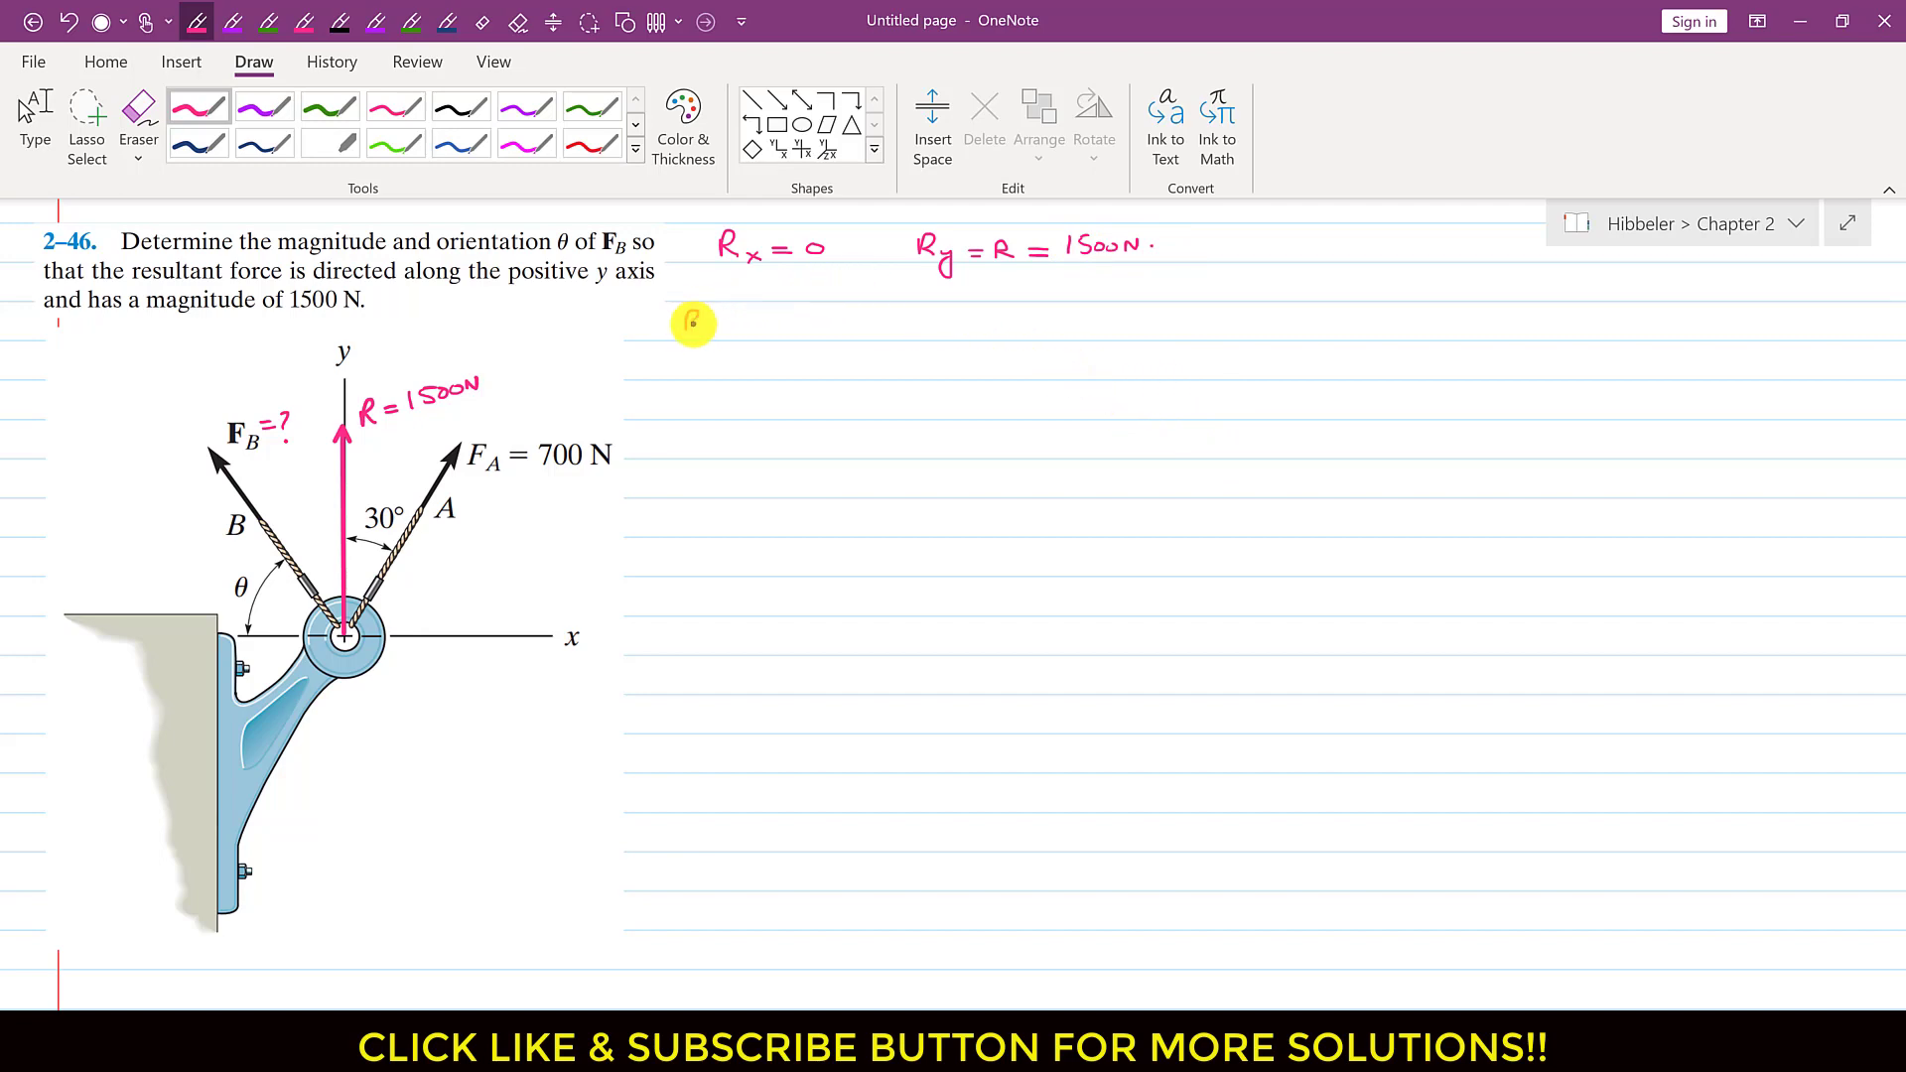
Write Rx = FAx + FBx = 0 on a new line.
{"action": "left_click_drag", "start_coordinate": [692, 320], "coordinate": [745, 332]}
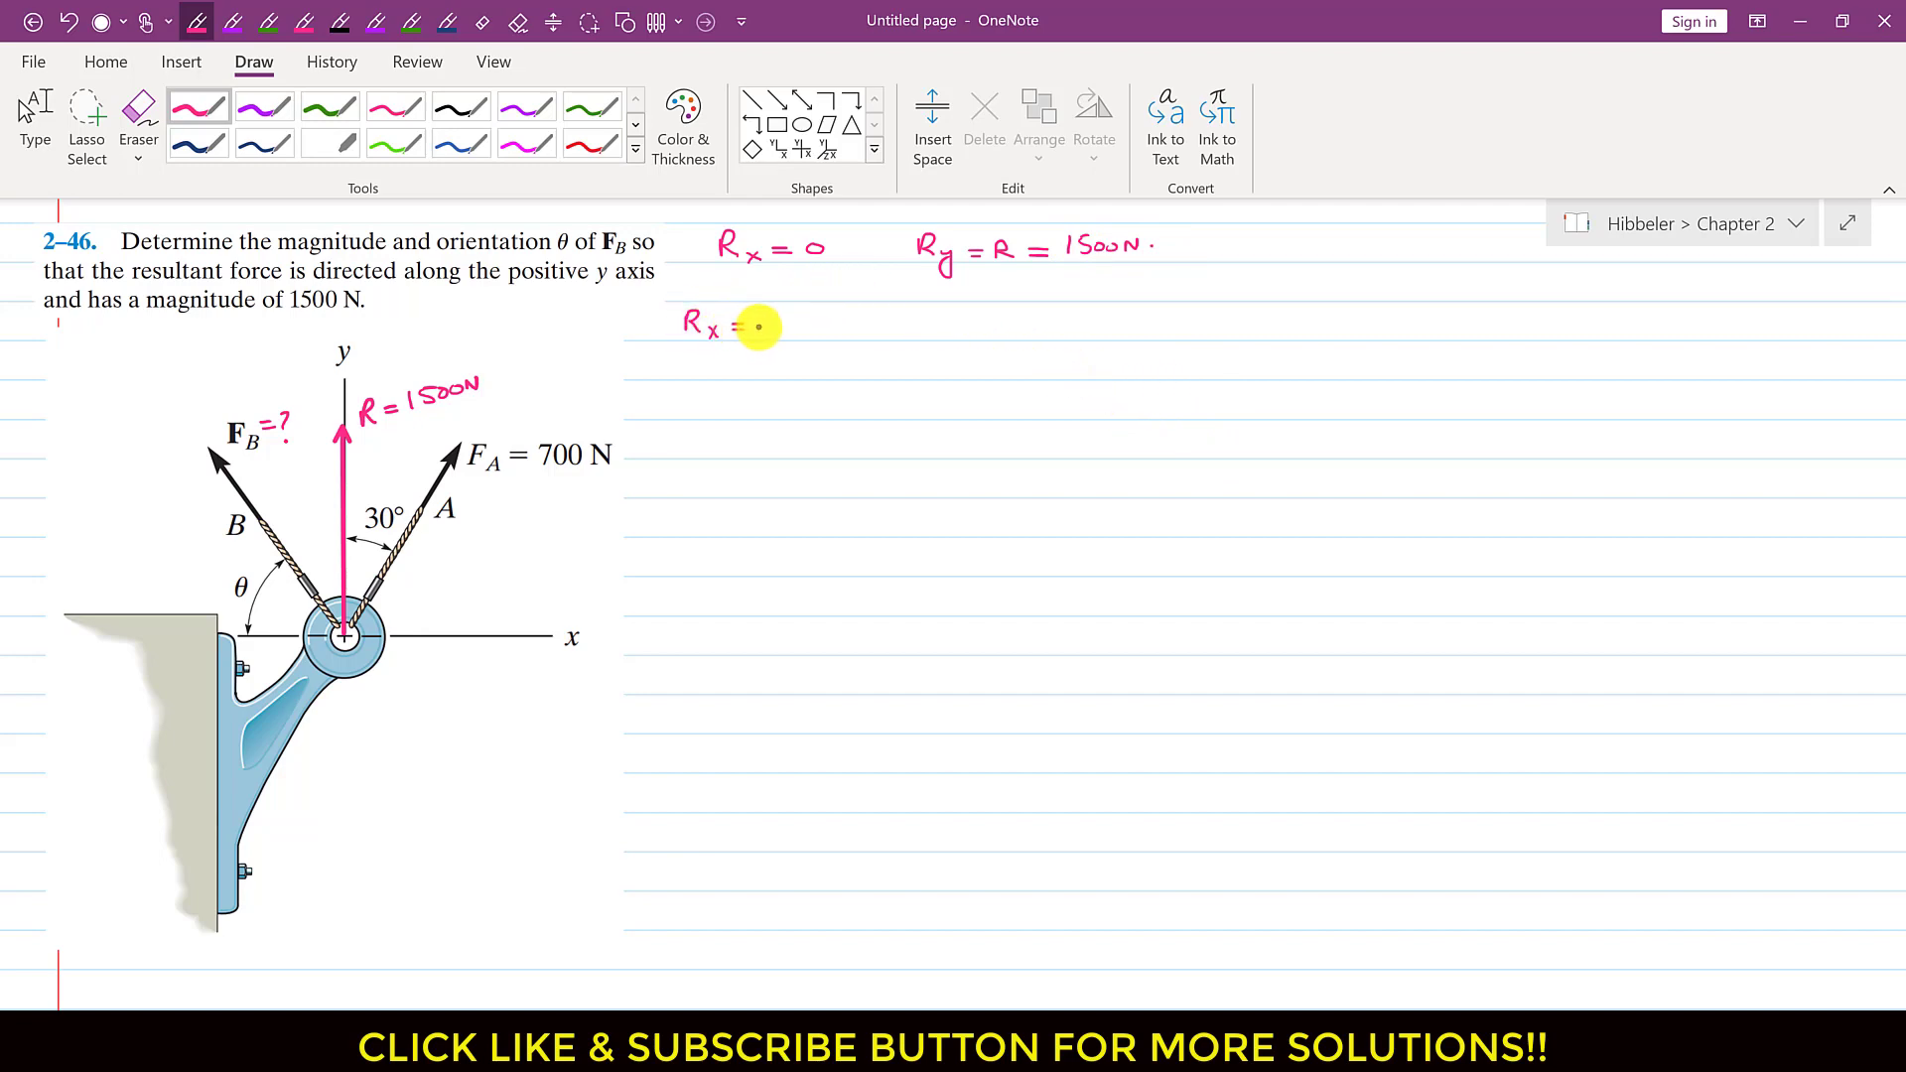
{"action": "left_click_drag", "start_coordinate": [814, 243], "coordinate": [812, 245]}
{"action": "mouse_move", "coordinate": [774, 322]}
{"action": "left_mouse_down"}
{"action": "mouse_move", "coordinate": [798, 345]}
{"action": "mouse_move", "coordinate": [828, 323]}
{"action": "left_mouse_up"}
{"action": "left_click_drag", "start_coordinate": [820, 314], "coordinate": [820, 333]}
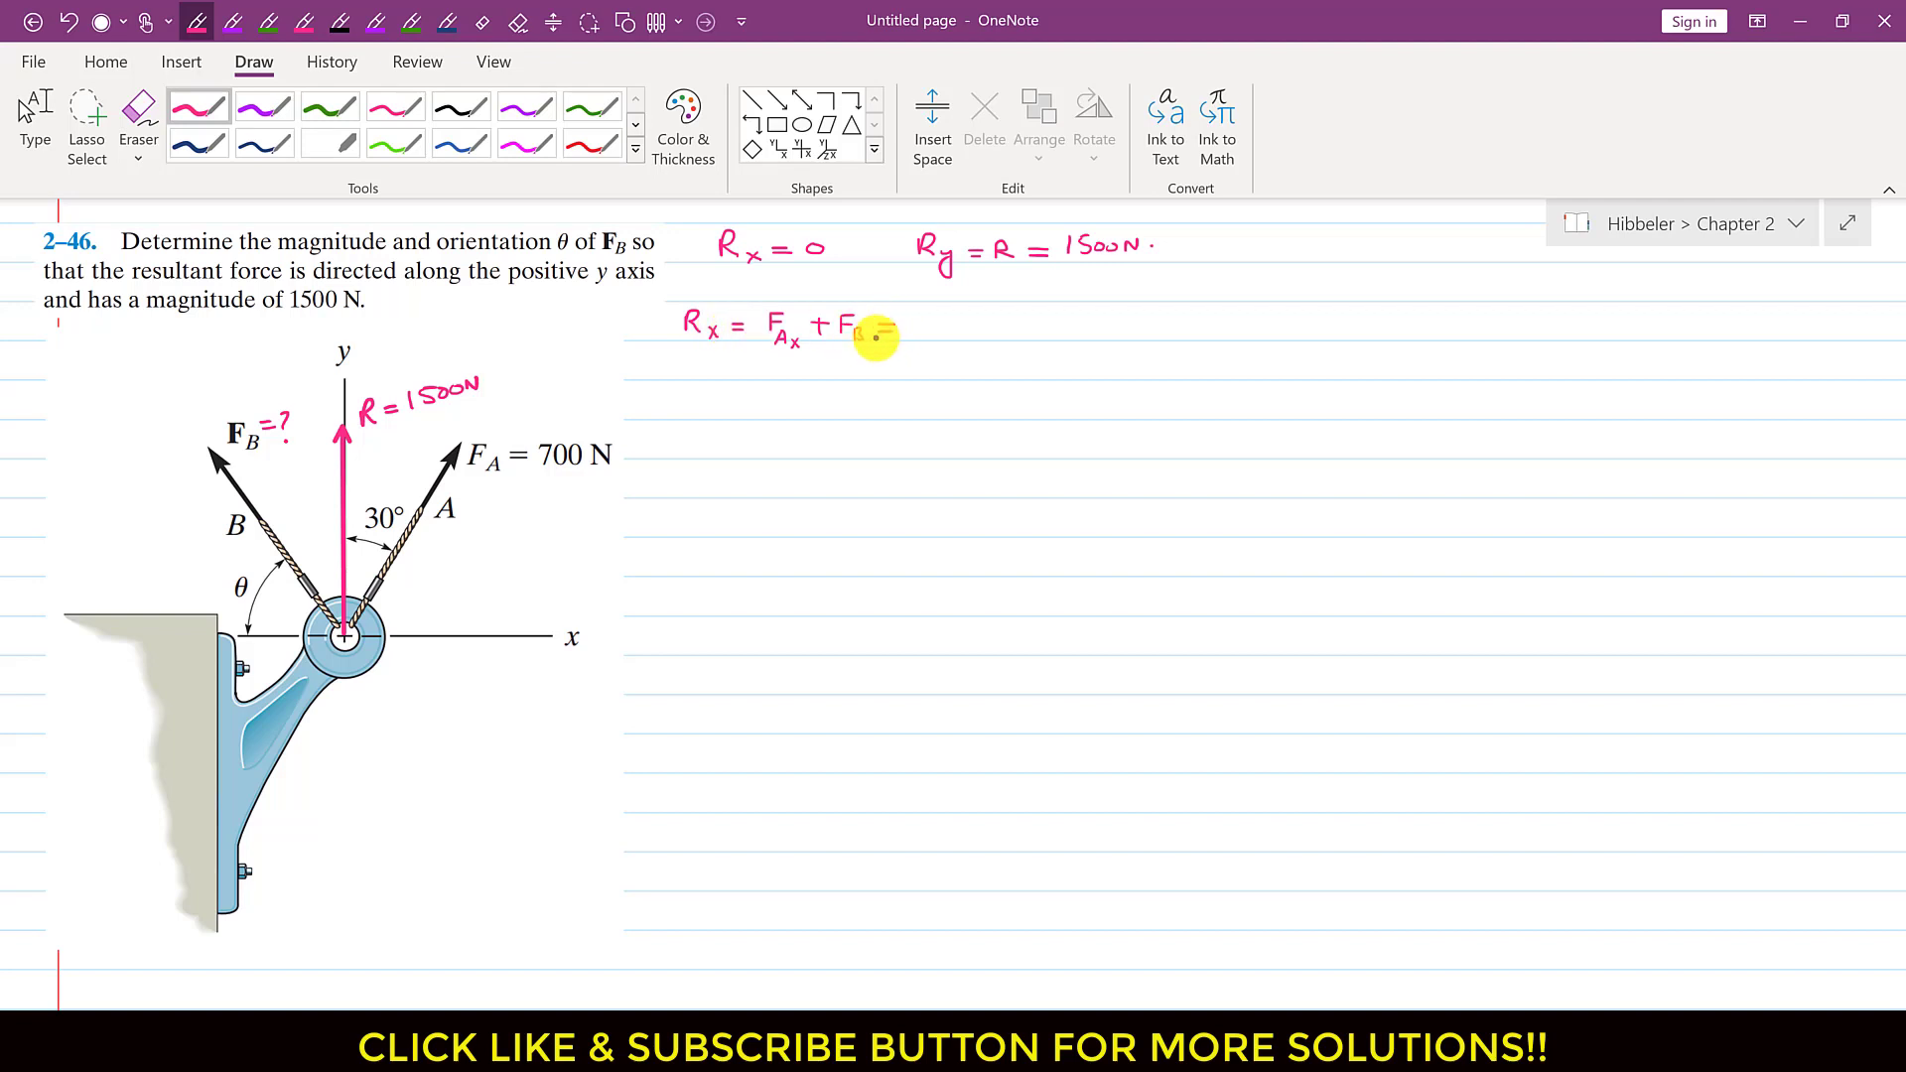
{"action": "left_click_drag", "start_coordinate": [868, 334], "coordinate": [870, 345]}
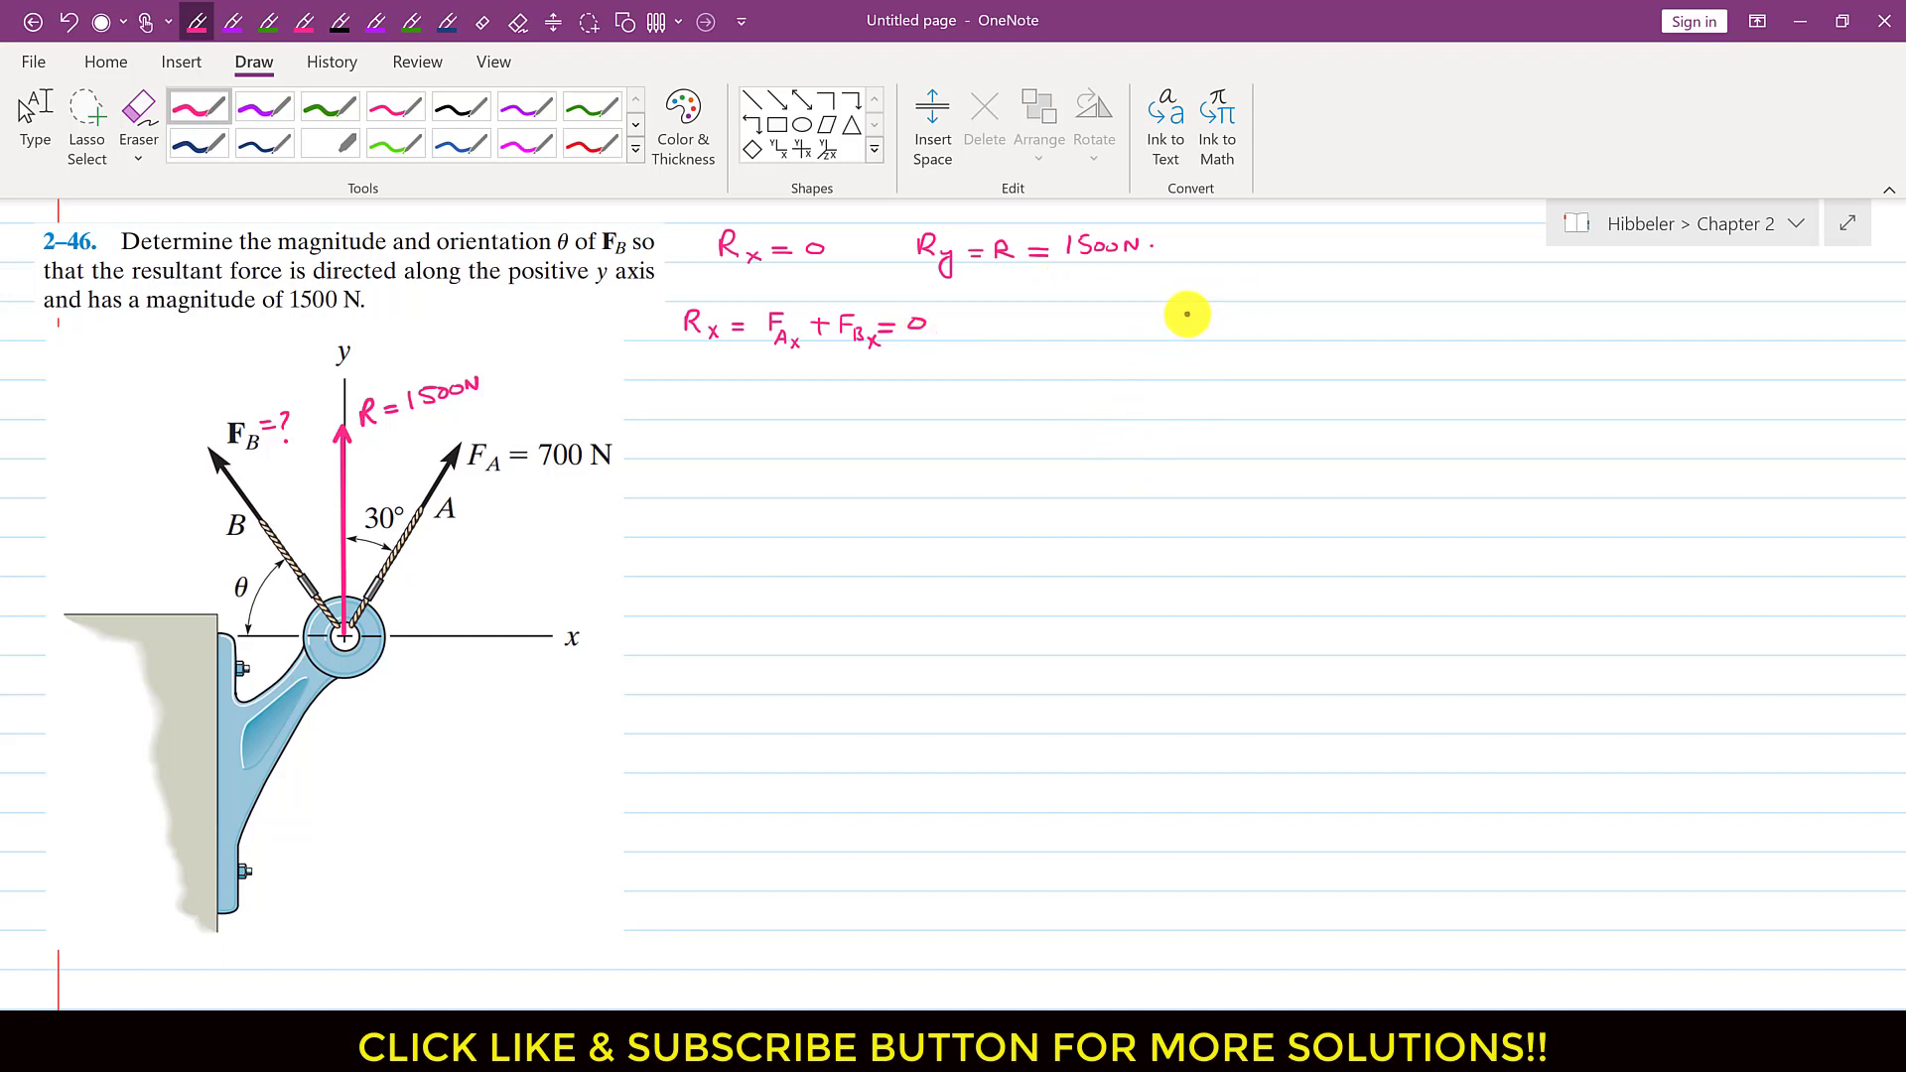
Write Ry = FAy + FBy = 1500 N. beside it and tick Ry = R = 1500N.
{"action": "mouse_move", "coordinate": [1187, 315]}
{"action": "left_mouse_down"}
{"action": "mouse_move", "coordinate": [1223, 357]}
{"action": "mouse_move", "coordinate": [1273, 316]}
{"action": "mouse_move", "coordinate": [1313, 353]}
{"action": "left_mouse_up"}
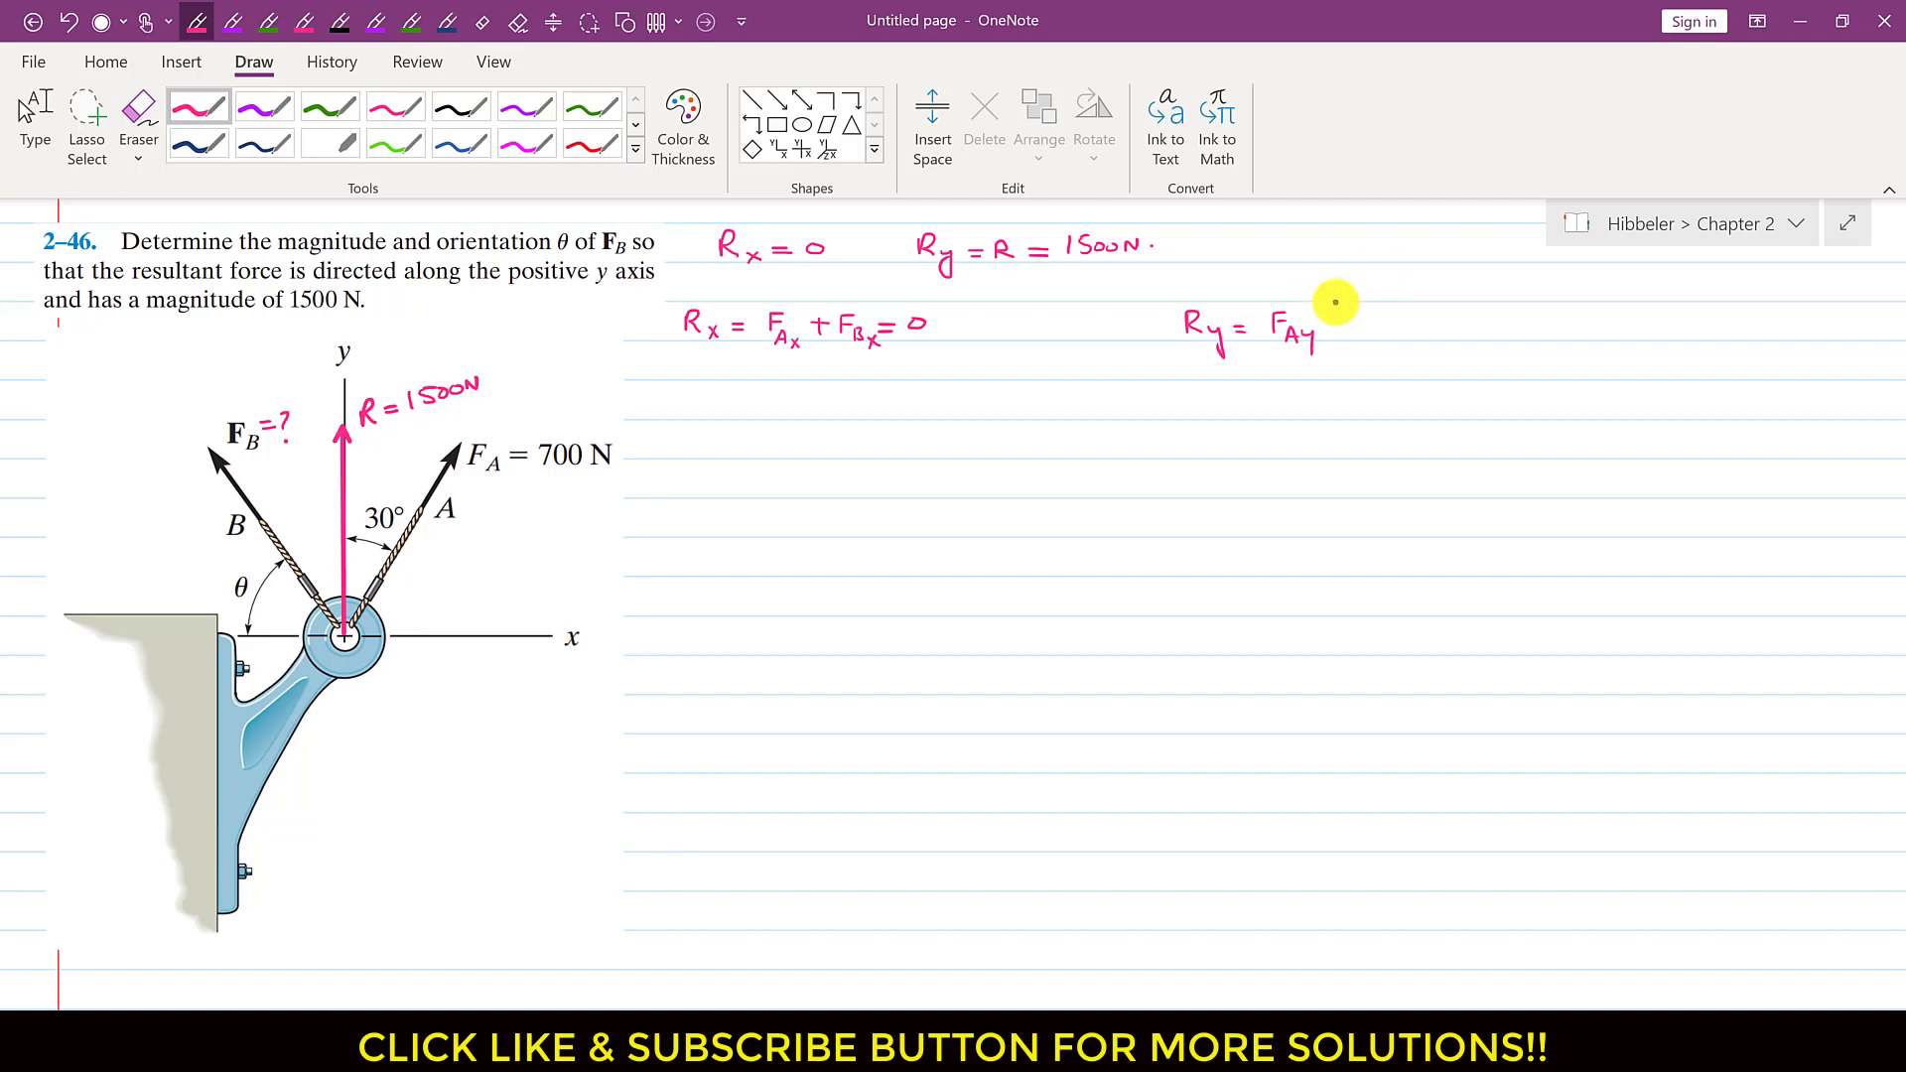
{"action": "left_click_drag", "start_coordinate": [1334, 324], "coordinate": [1406, 366]}
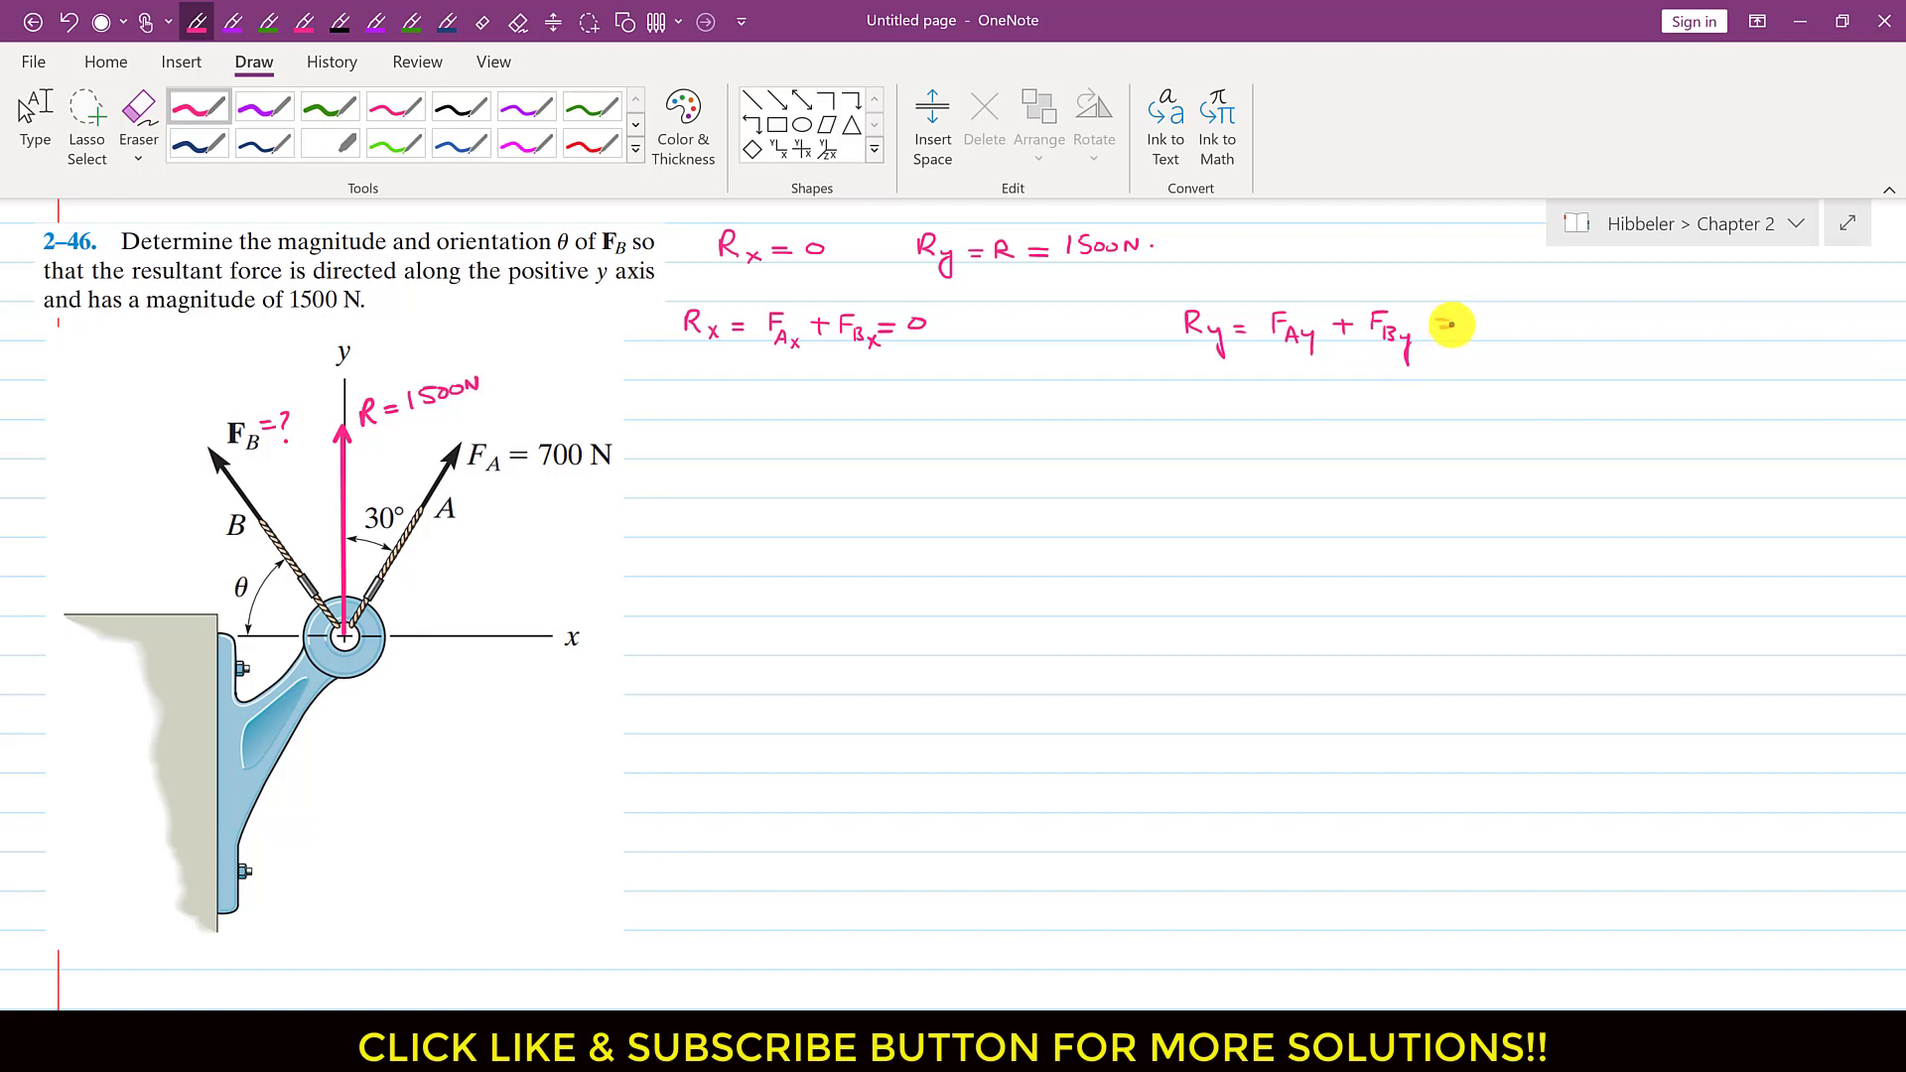
{"action": "left_click_drag", "start_coordinate": [1169, 241], "coordinate": [1186, 228]}
{"action": "left_click_drag", "start_coordinate": [1486, 315], "coordinate": [1582, 323]}
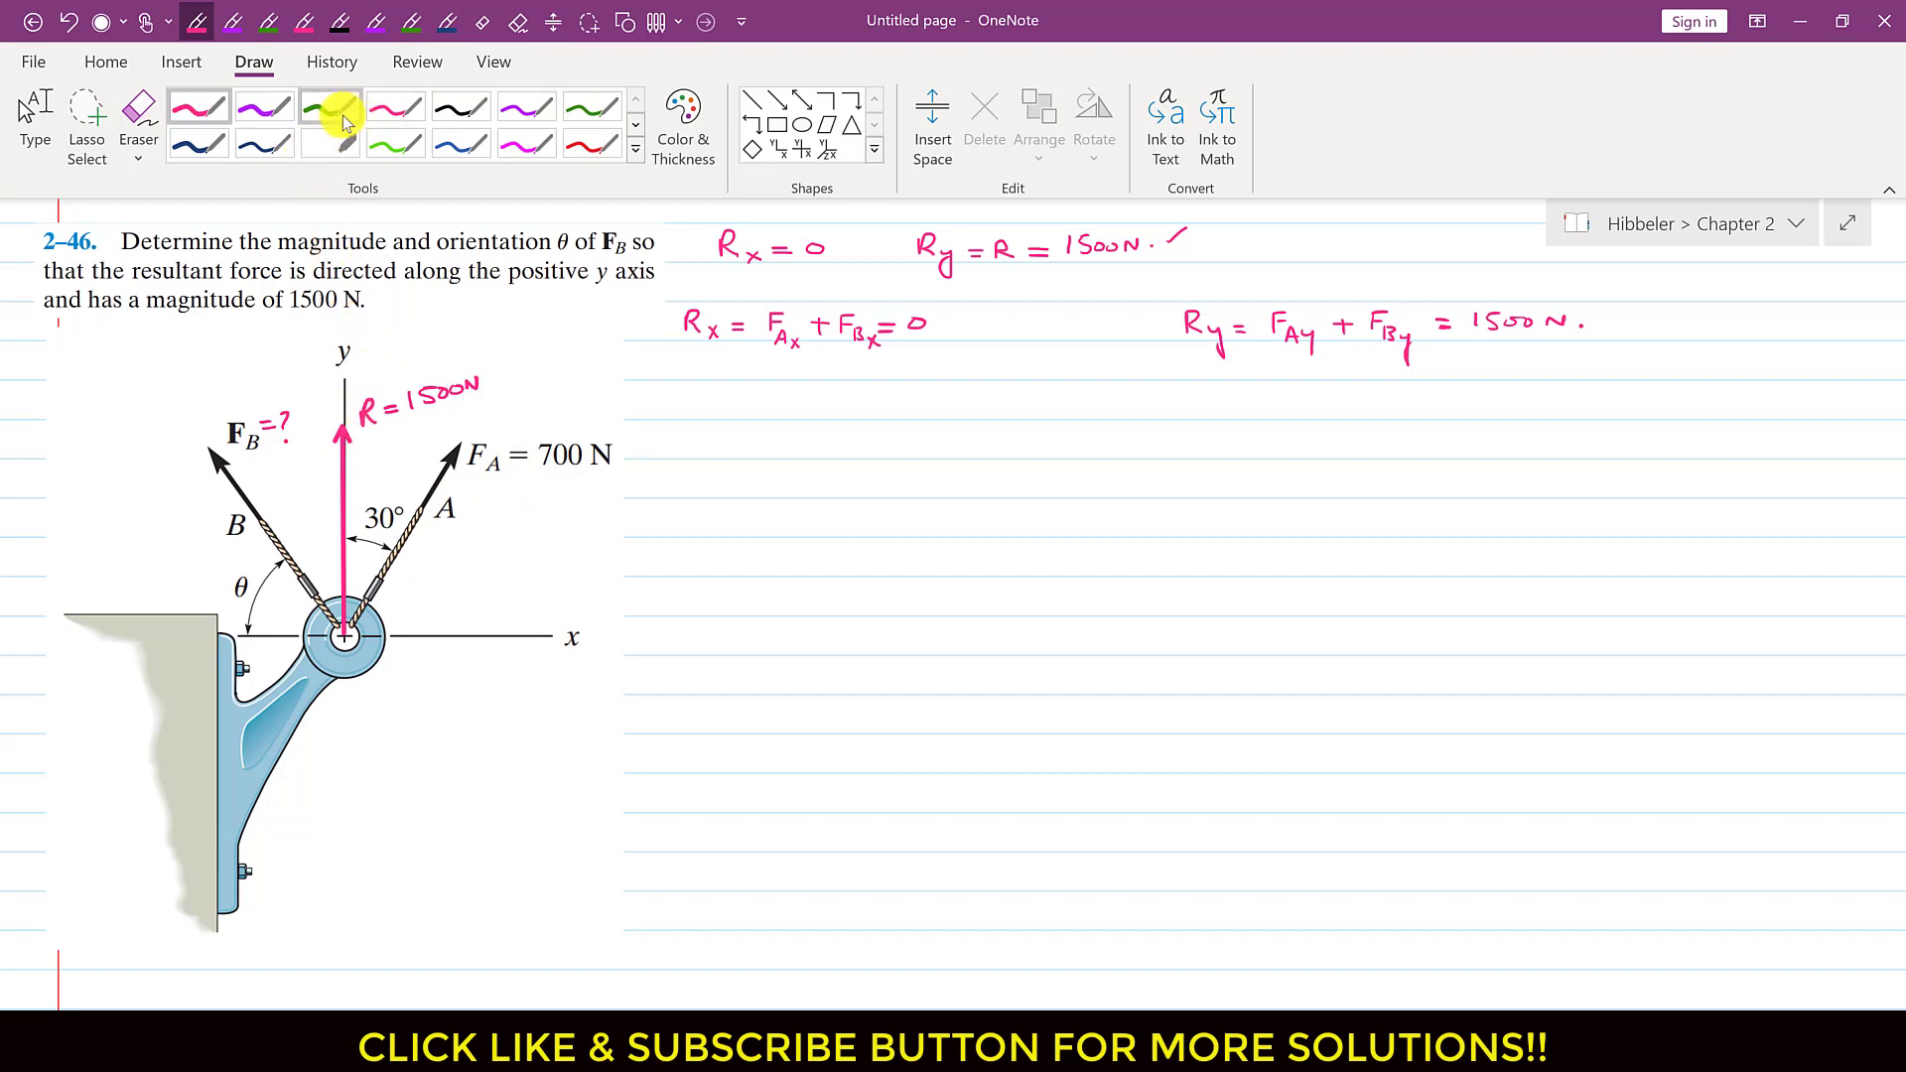
Draw a vertical F_A component arrow over R labelled F_Ay = 700cos30°.
{"action": "left_click", "coordinate": [775, 112]}
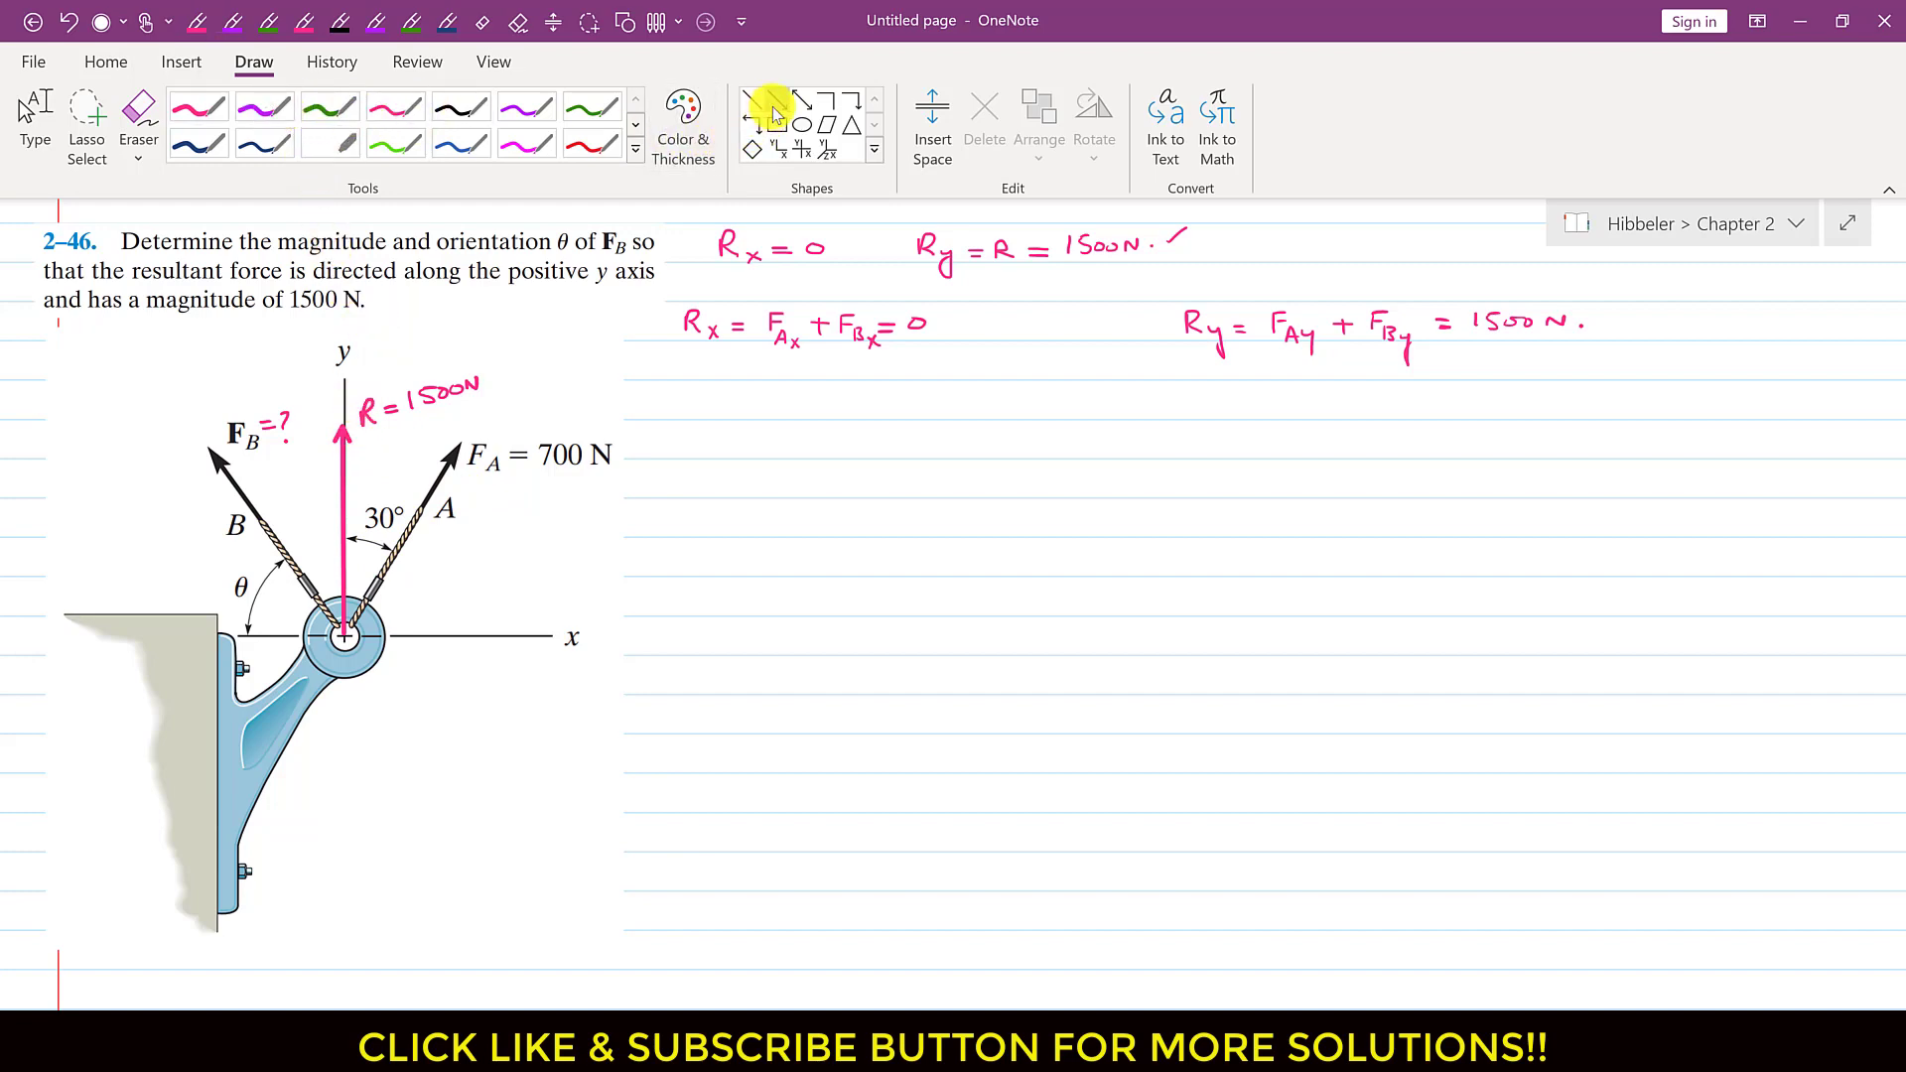
{"action": "left_click_drag", "start_coordinate": [351, 625], "coordinate": [354, 428]}
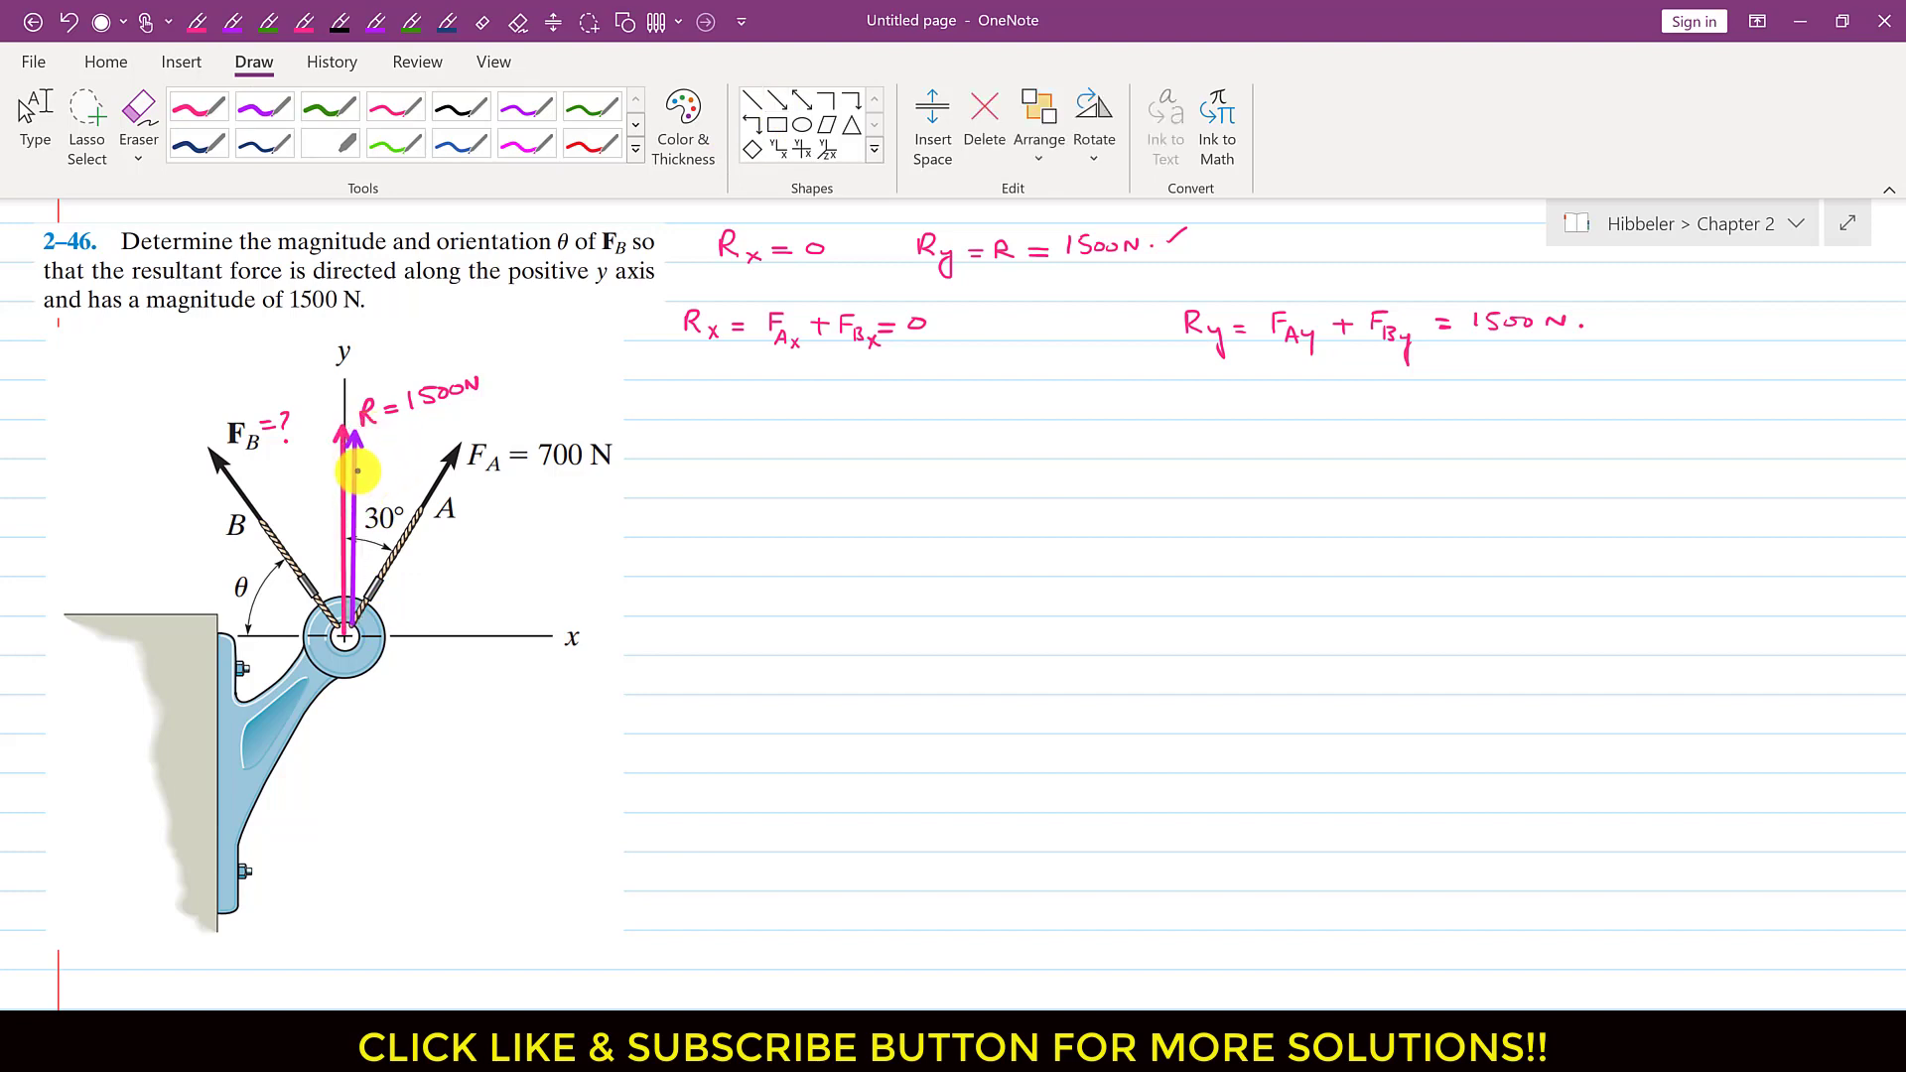
{"action": "left_click", "coordinate": [368, 460]}
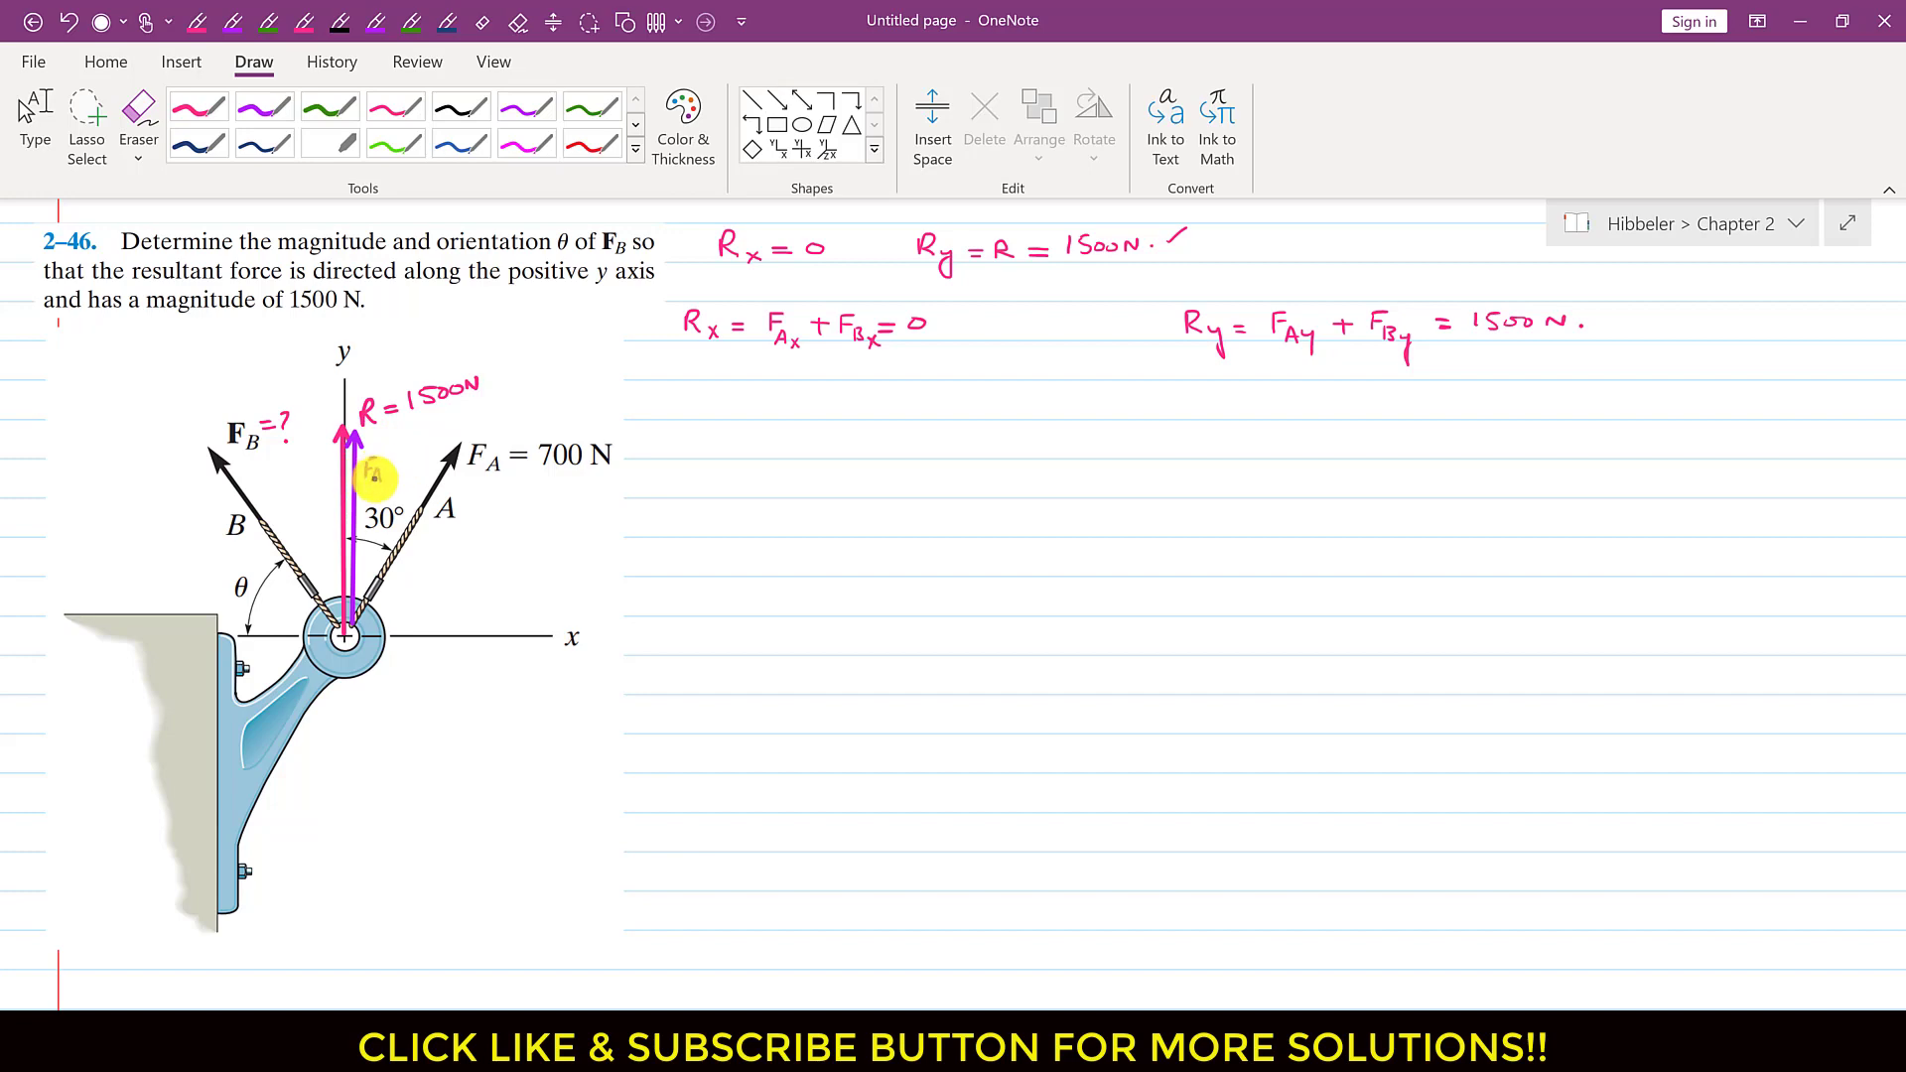
{"action": "mouse_move", "coordinate": [373, 478]}
{"action": "left_mouse_down"}
{"action": "mouse_move", "coordinate": [383, 497]}
{"action": "mouse_move", "coordinate": [378, 481]}
{"action": "left_mouse_up"}
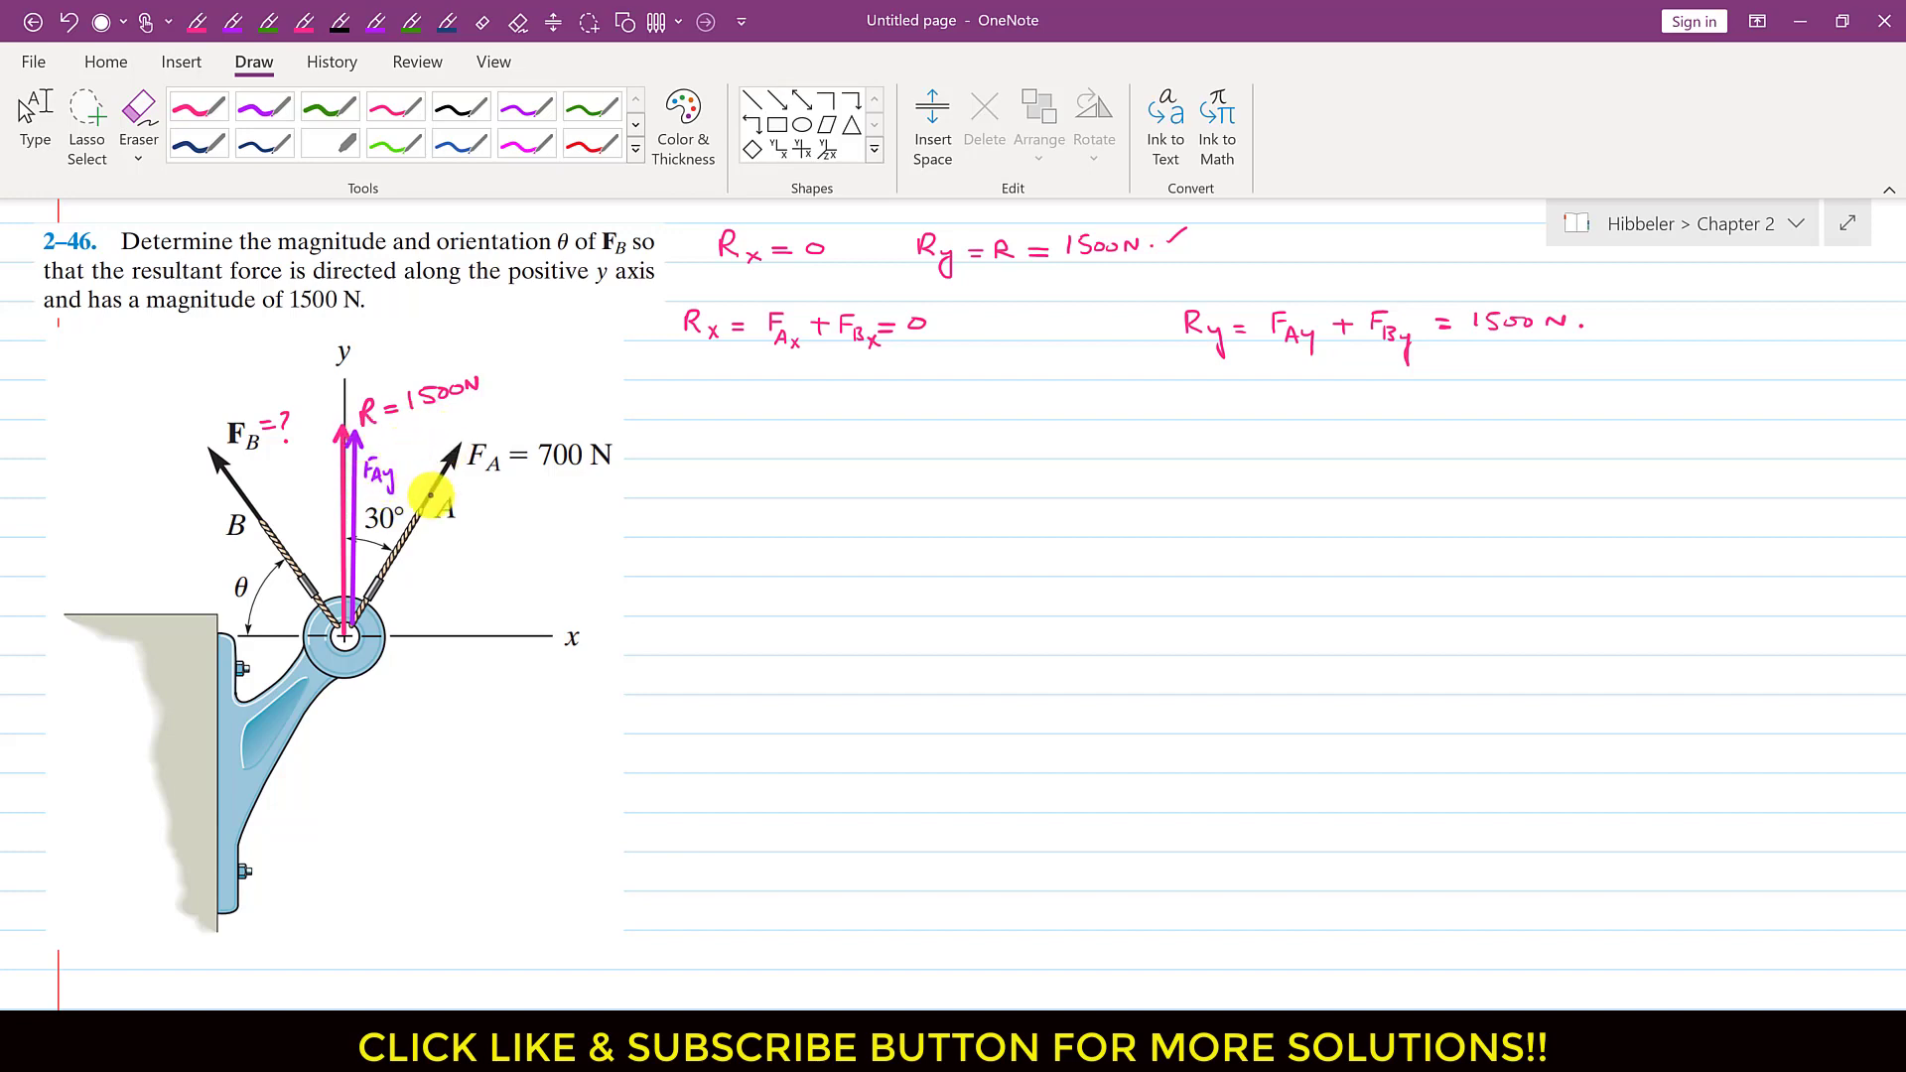
{"action": "left_click_drag", "start_coordinate": [395, 444], "coordinate": [404, 441]}
{"action": "left_click_drag", "start_coordinate": [392, 450], "coordinate": [410, 446]}
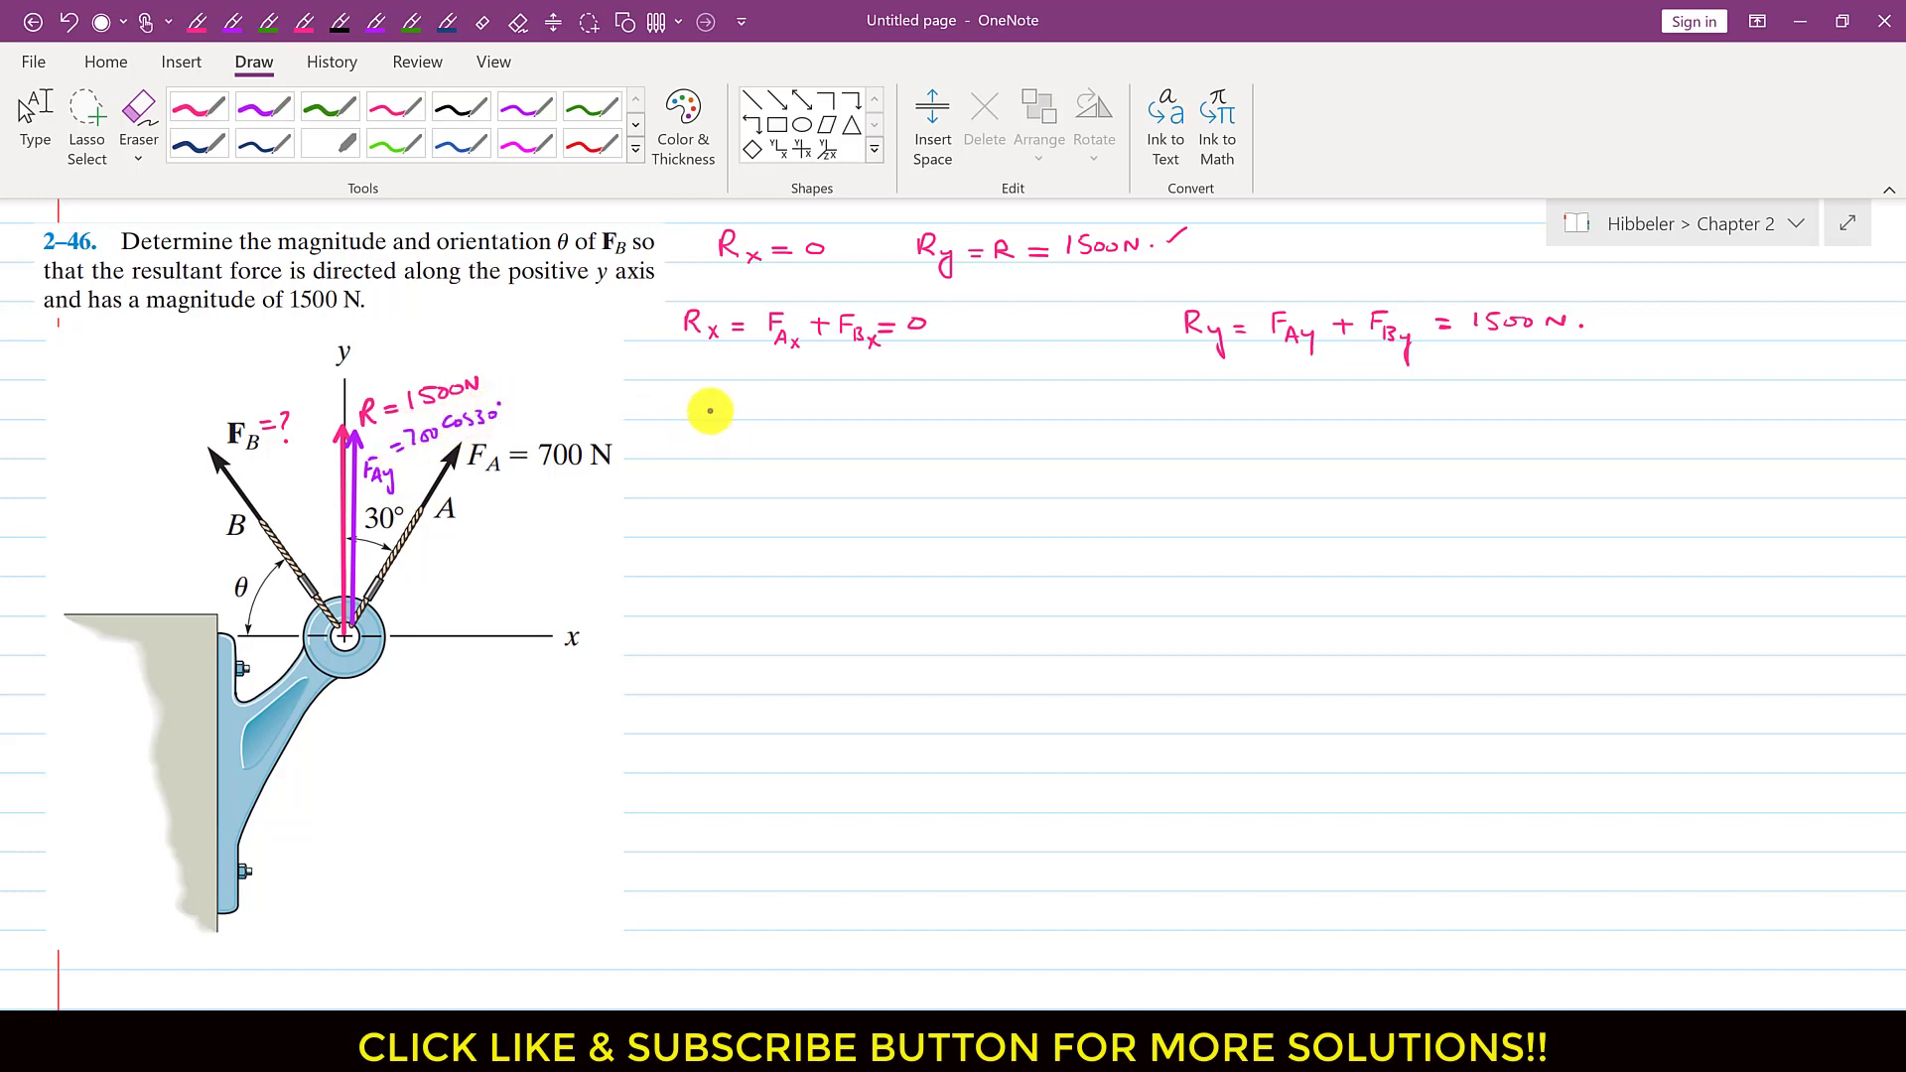
Draw an x-axis F_A component arrow labelled F_Ax = 700sin30°.
{"action": "left_click", "coordinate": [779, 103]}
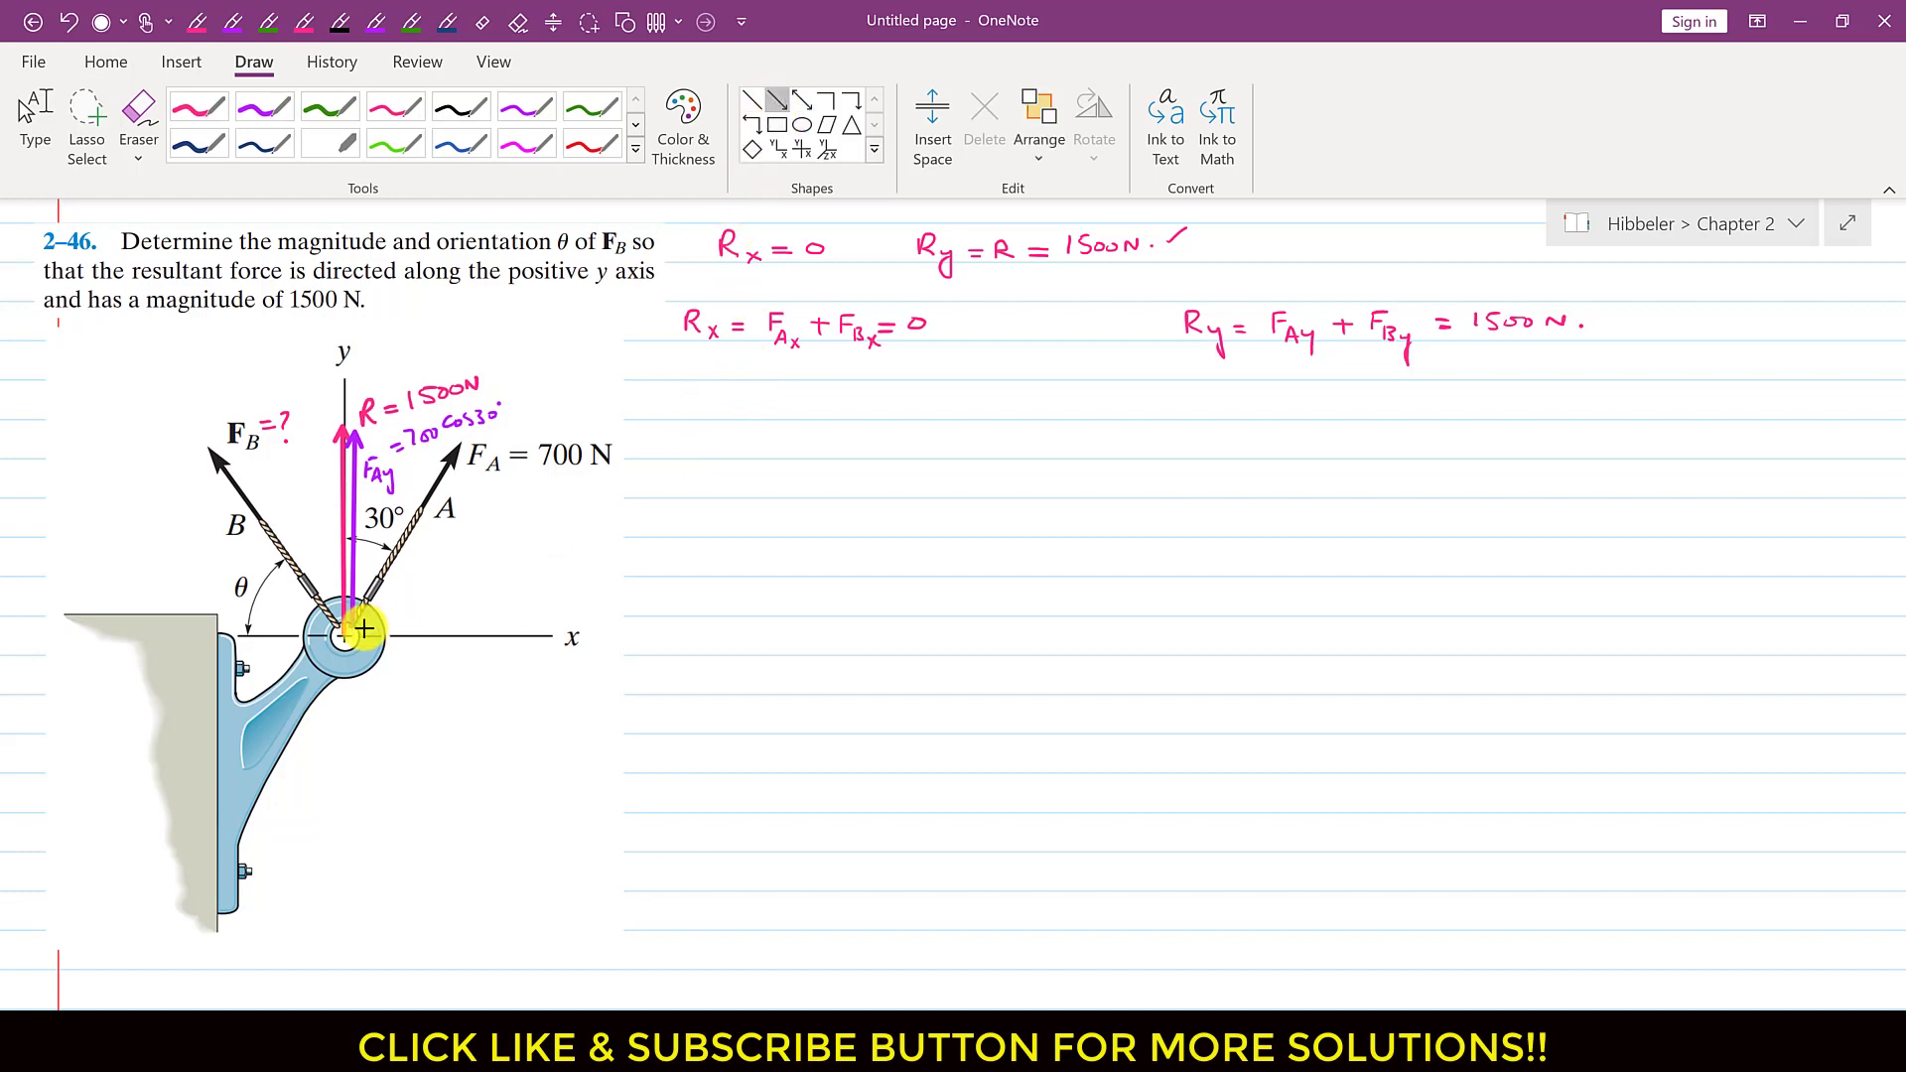
{"action": "left_click_drag", "start_coordinate": [353, 623], "coordinate": [456, 622]}
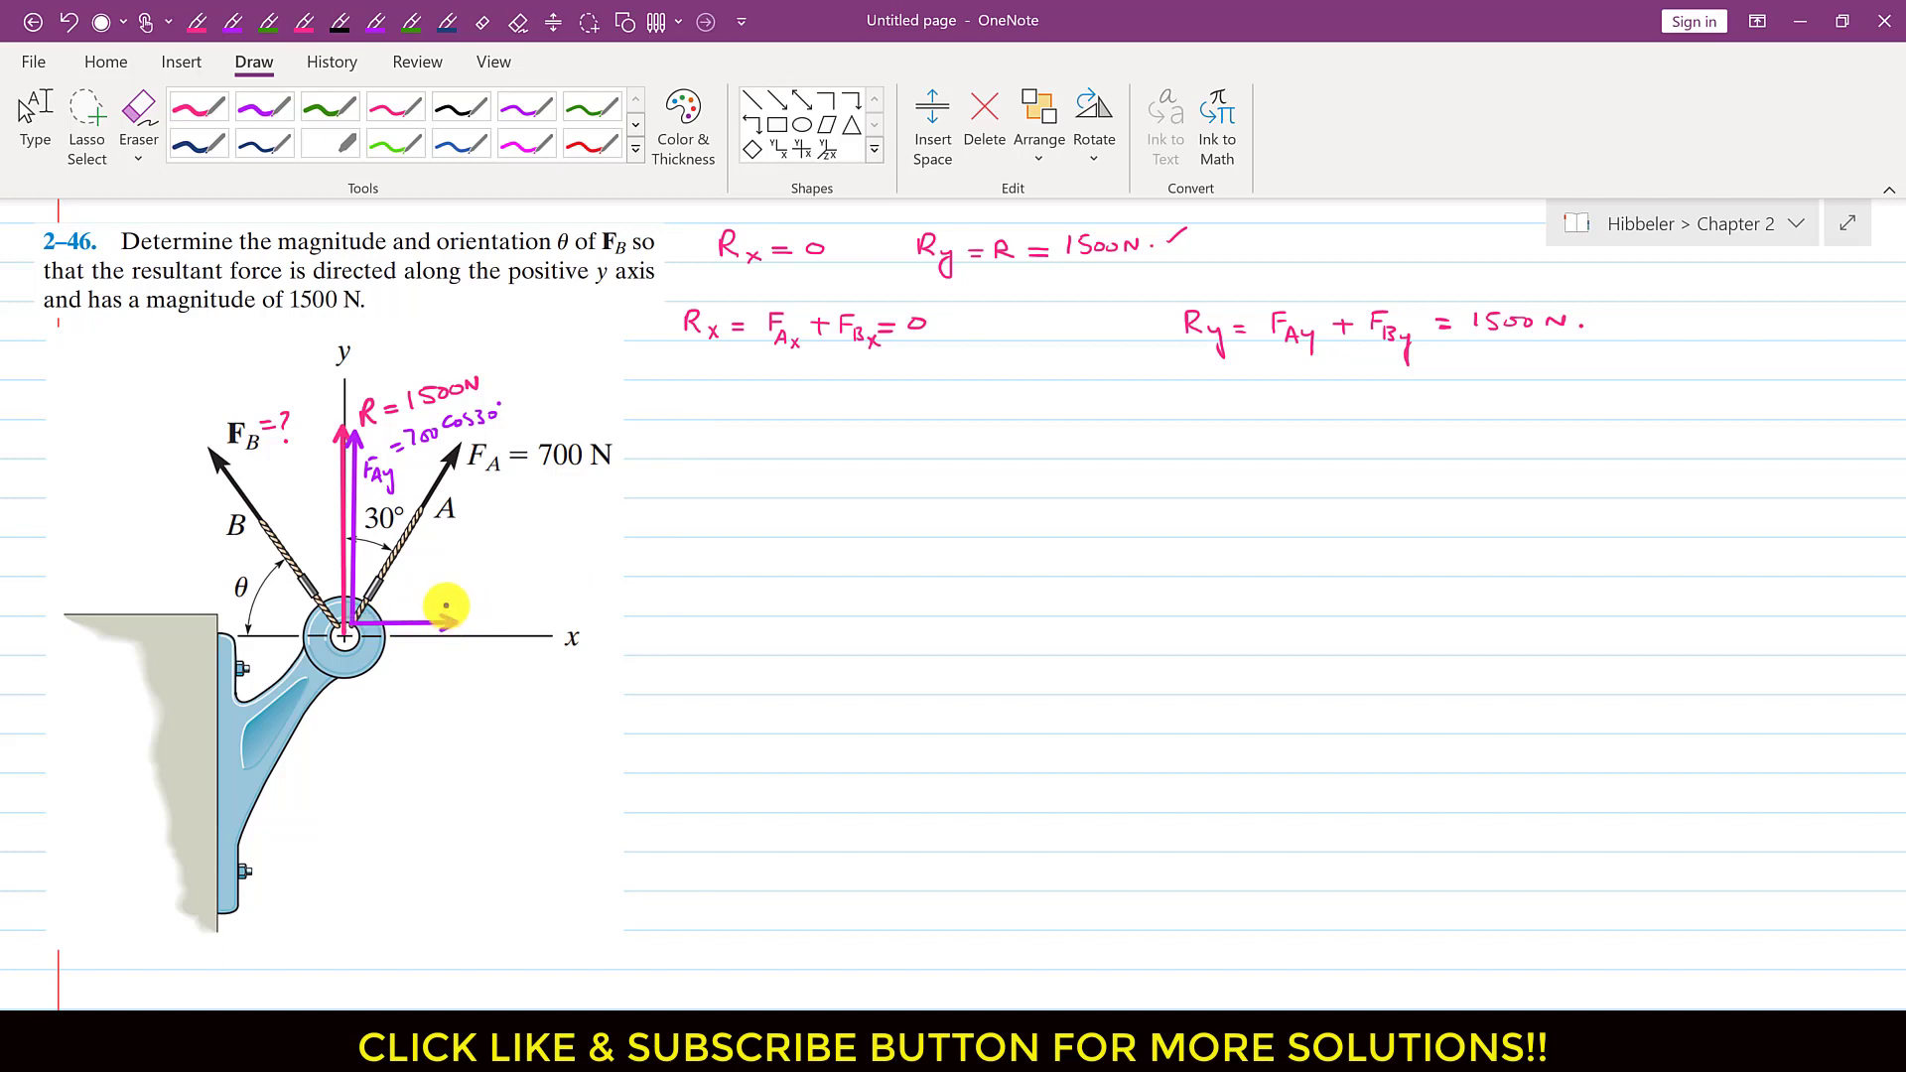
{"action": "left_click", "coordinate": [417, 588]}
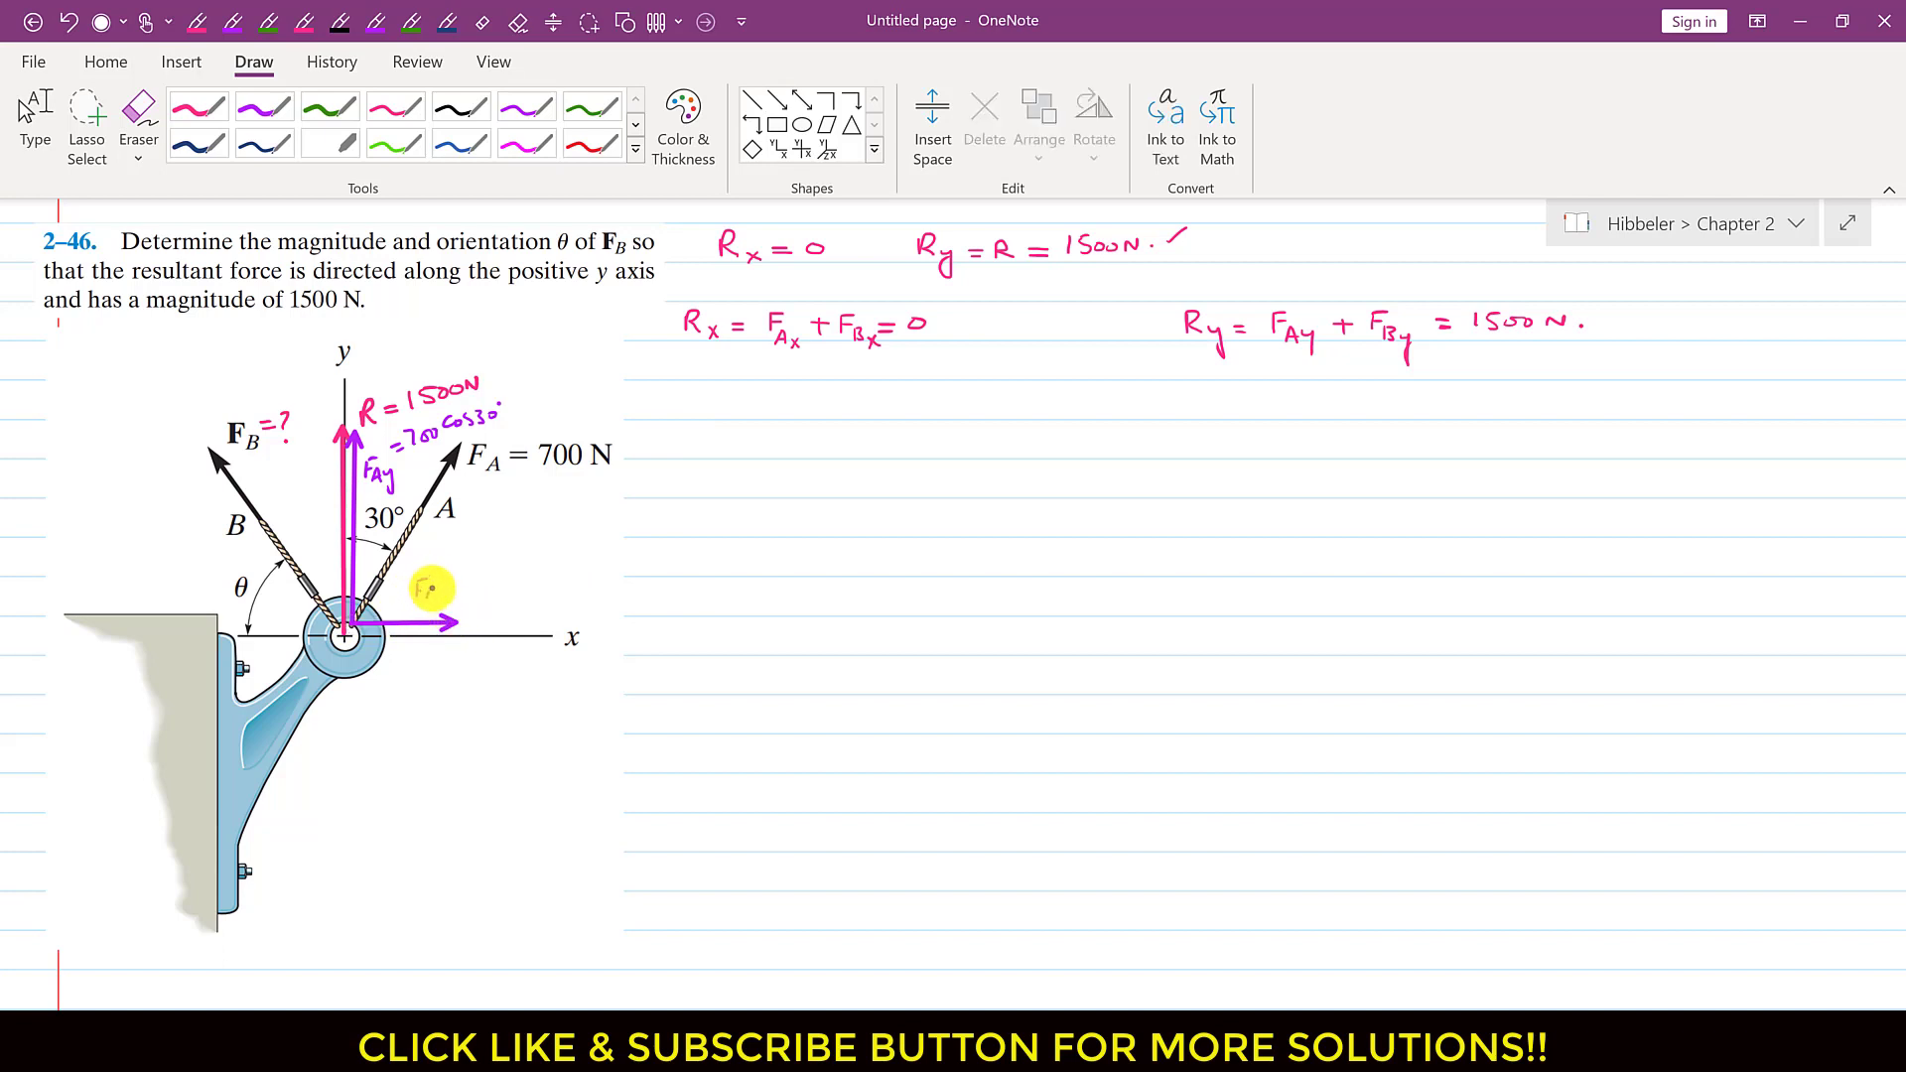
{"action": "left_click_drag", "start_coordinate": [430, 588], "coordinate": [461, 587]}
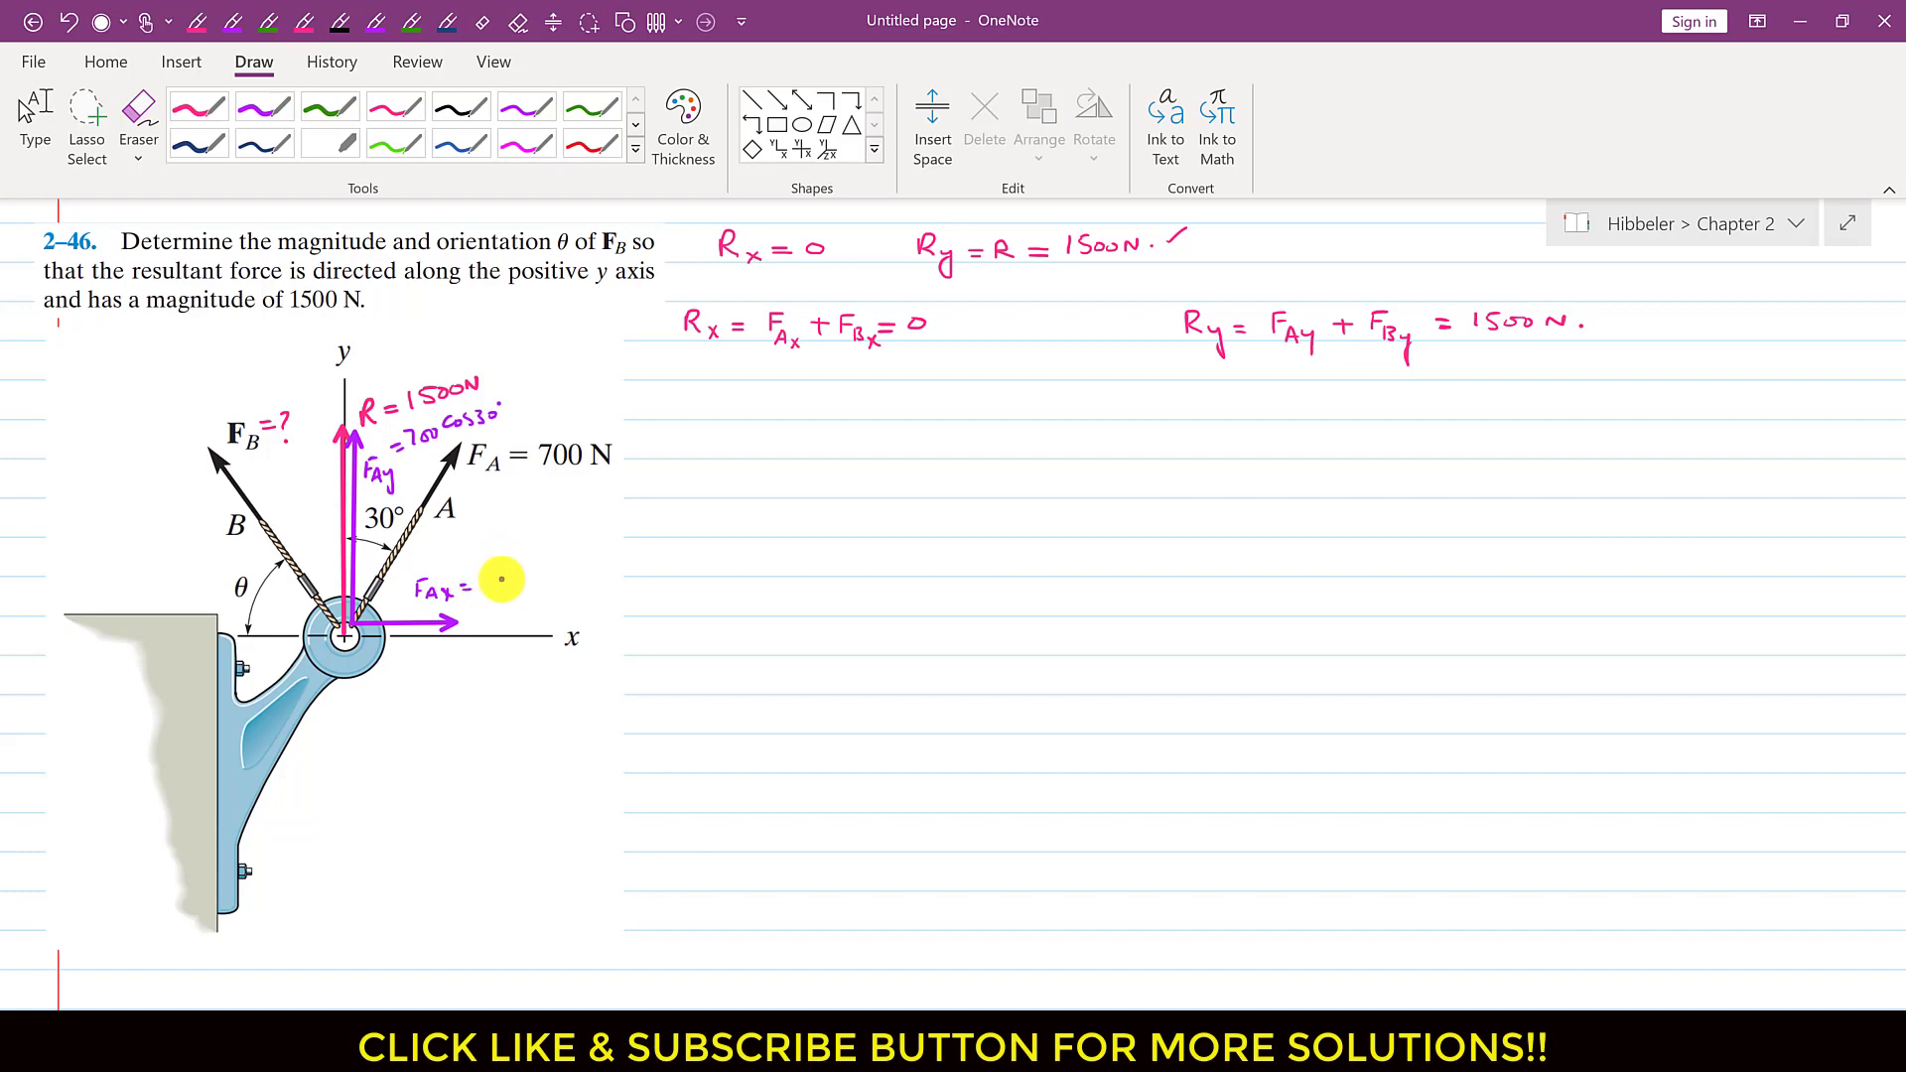
{"action": "mouse_move", "coordinate": [478, 575]}
{"action": "left_mouse_down"}
{"action": "mouse_move", "coordinate": [483, 595]}
{"action": "mouse_move", "coordinate": [501, 585]}
{"action": "left_mouse_up"}
{"action": "left_click_drag", "start_coordinate": [515, 583], "coordinate": [516, 590]}
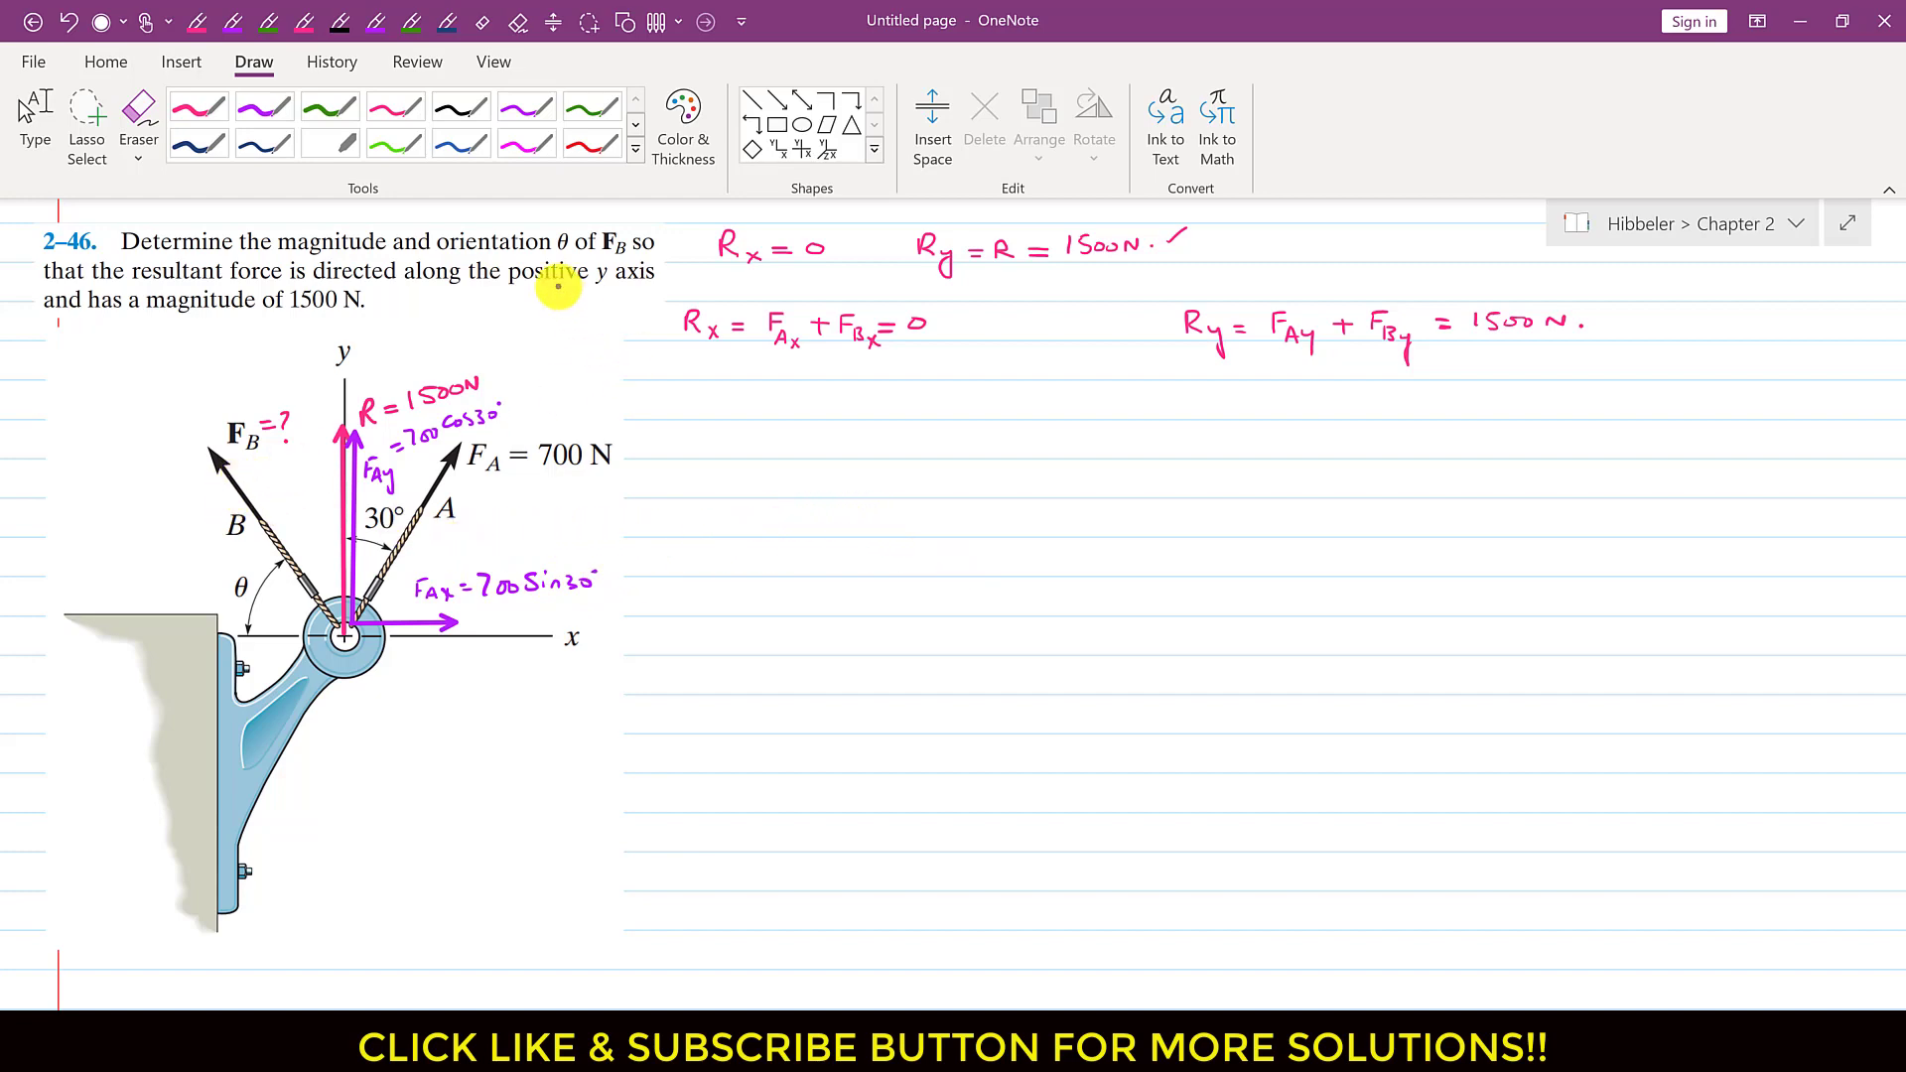
{"action": "left_click", "coordinate": [198, 109]}
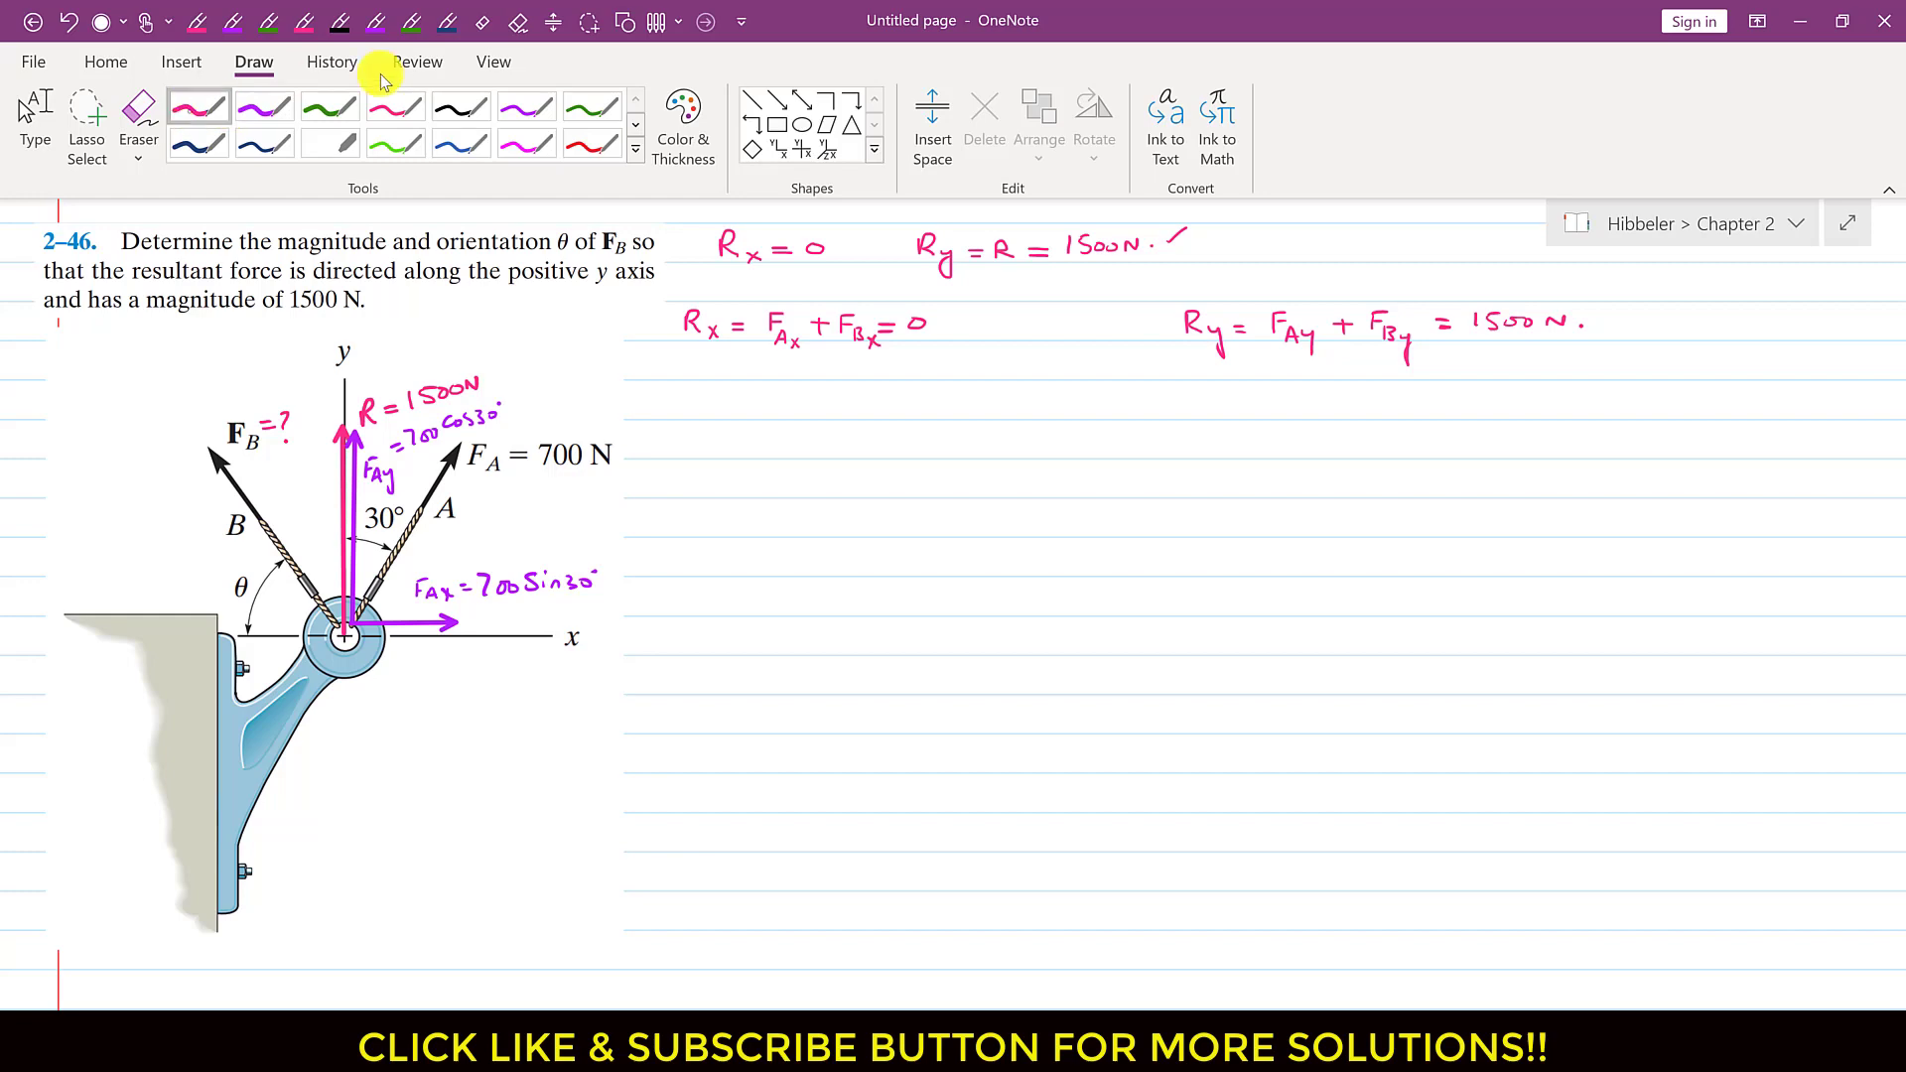
Draw F_B's horizontal component line from the pulley toward the wall and label it F_Bx.
{"action": "left_click", "coordinate": [752, 100]}
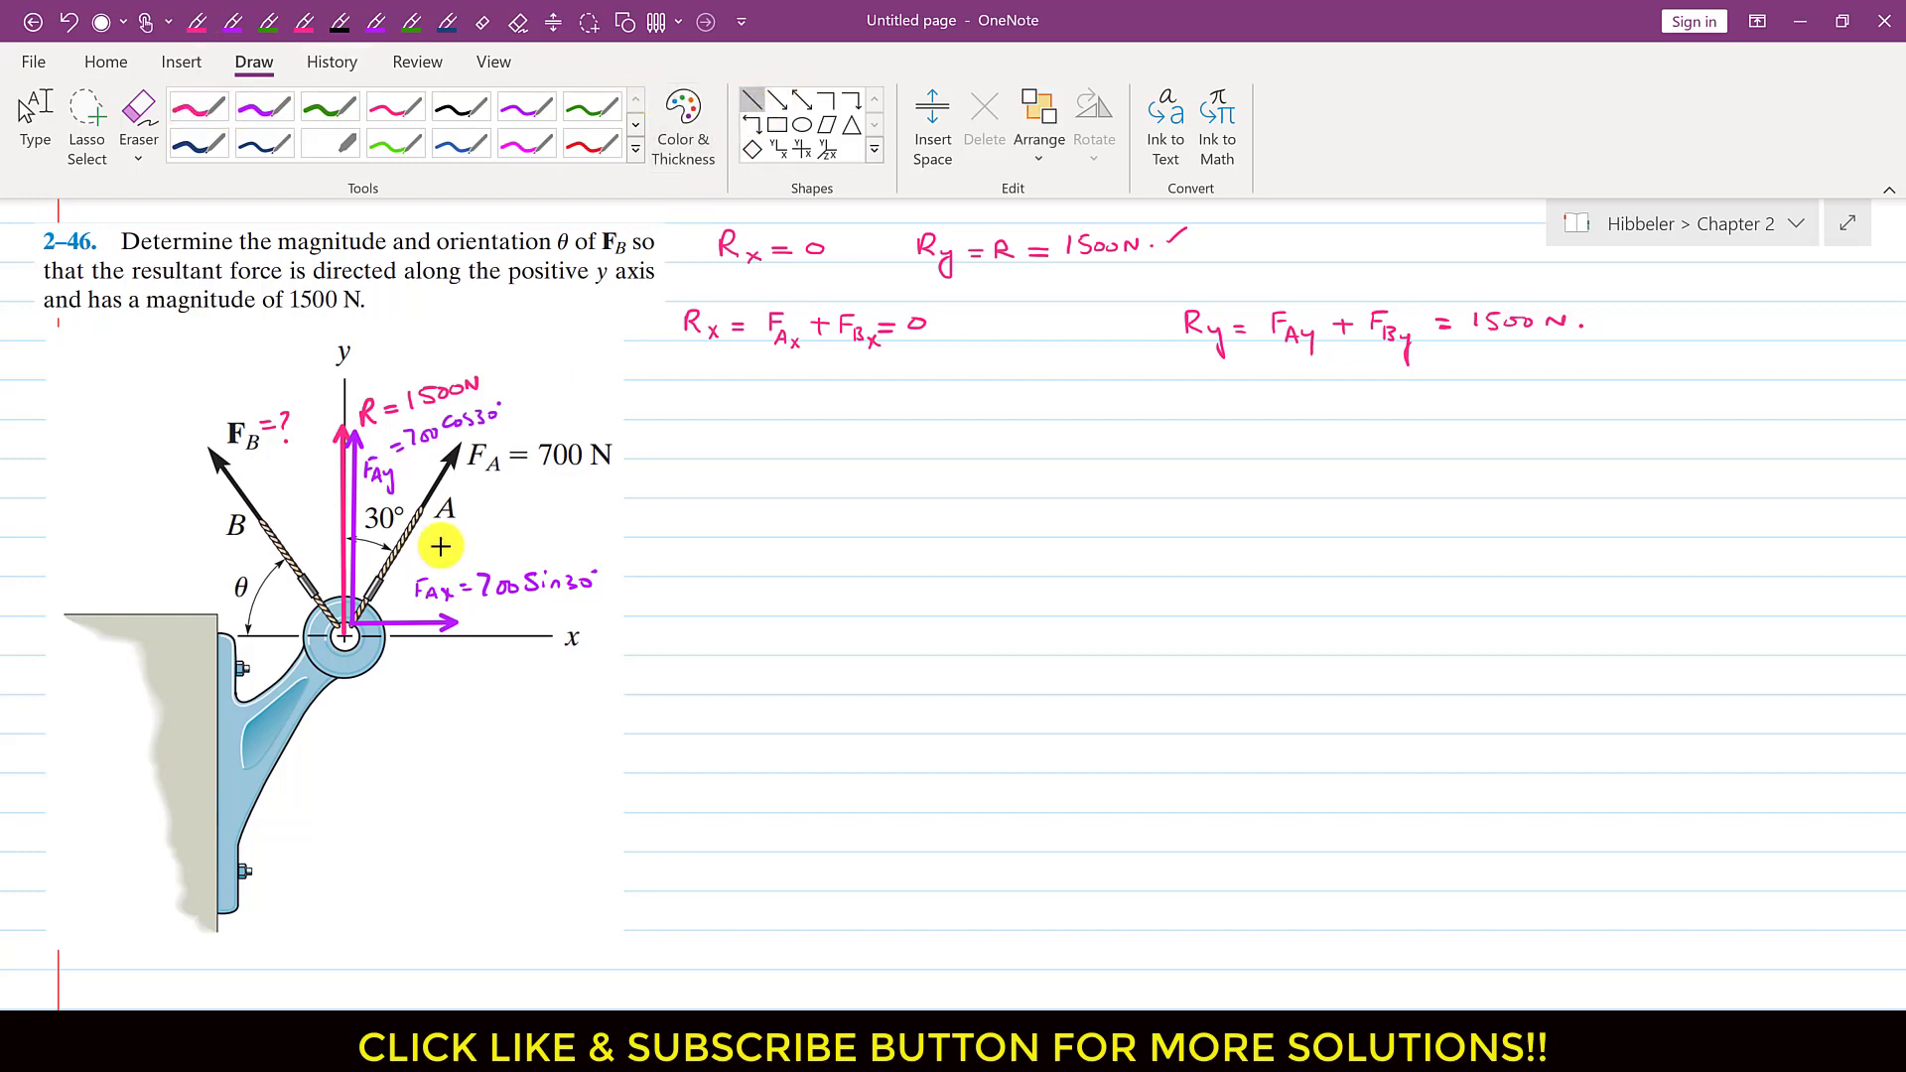
{"action": "left_click_drag", "start_coordinate": [342, 633], "coordinate": [216, 629]}
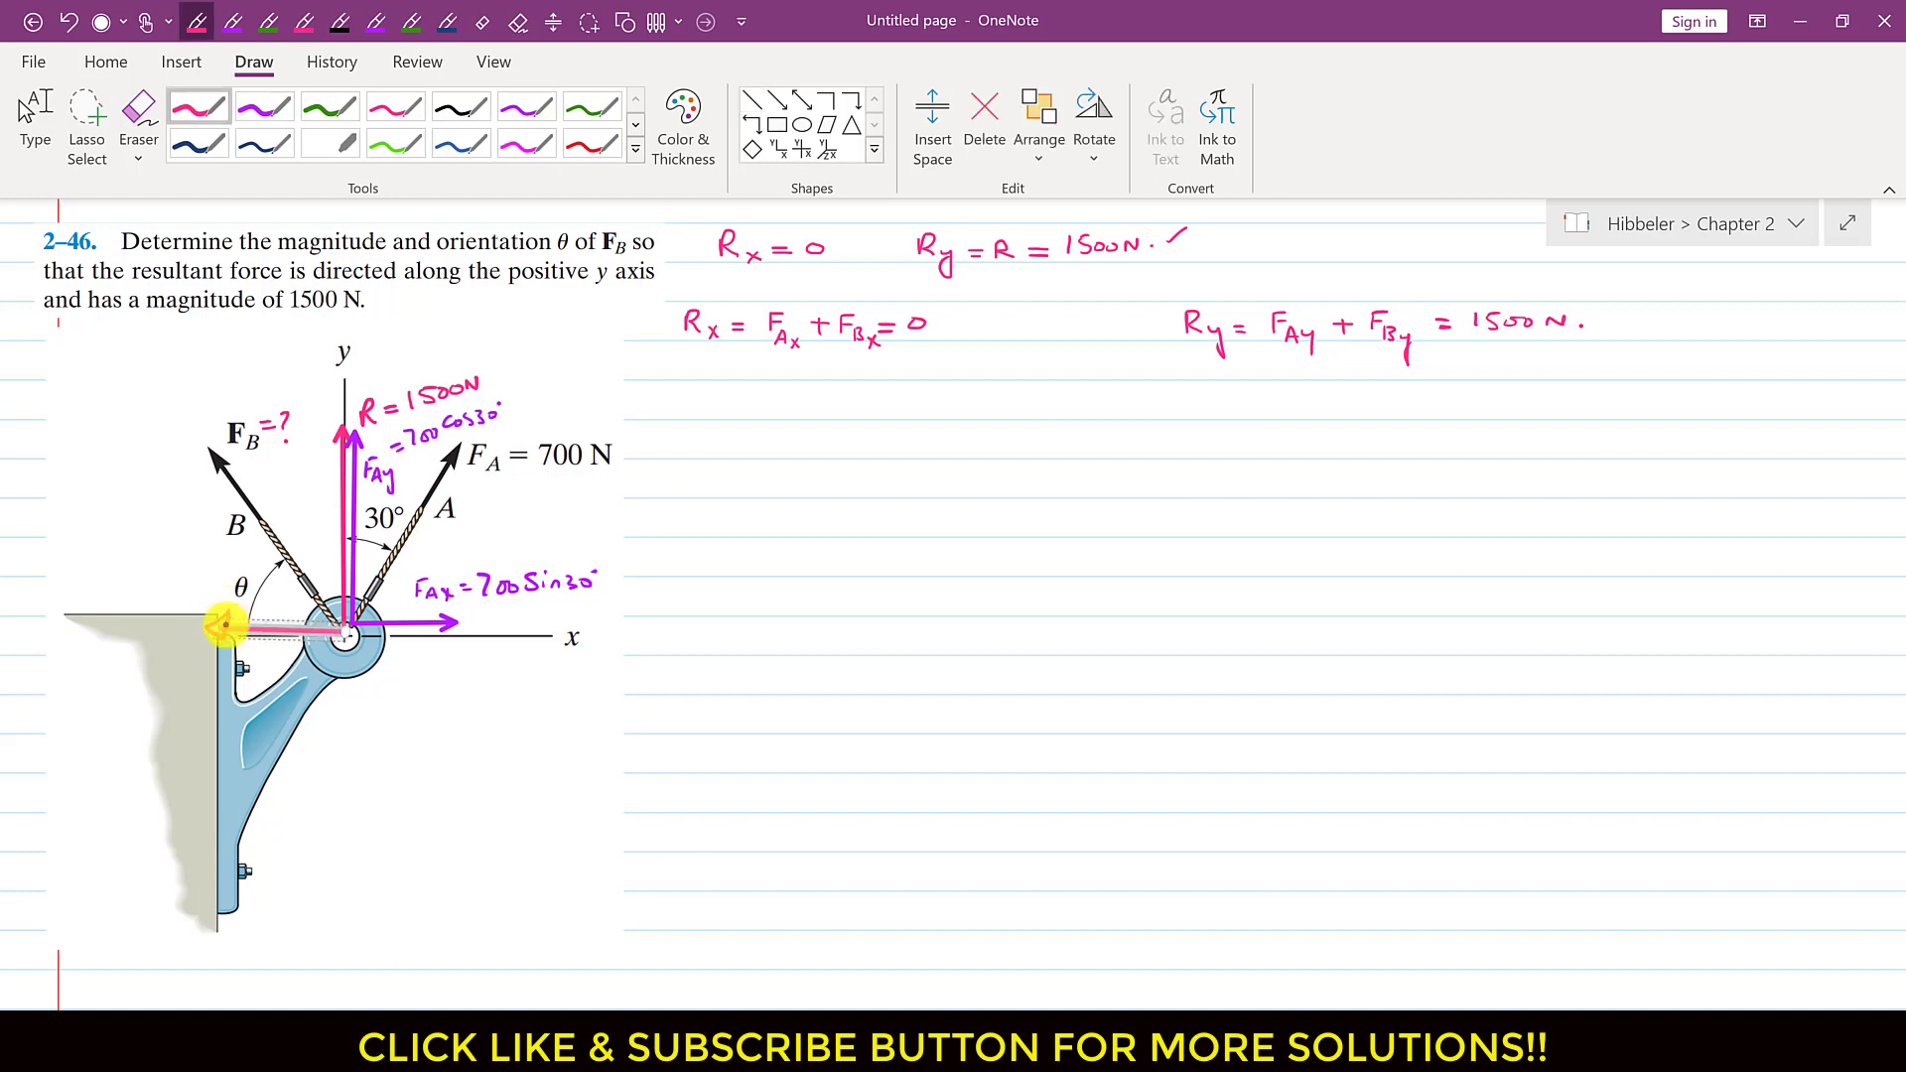
{"action": "left_click", "coordinate": [242, 566]}
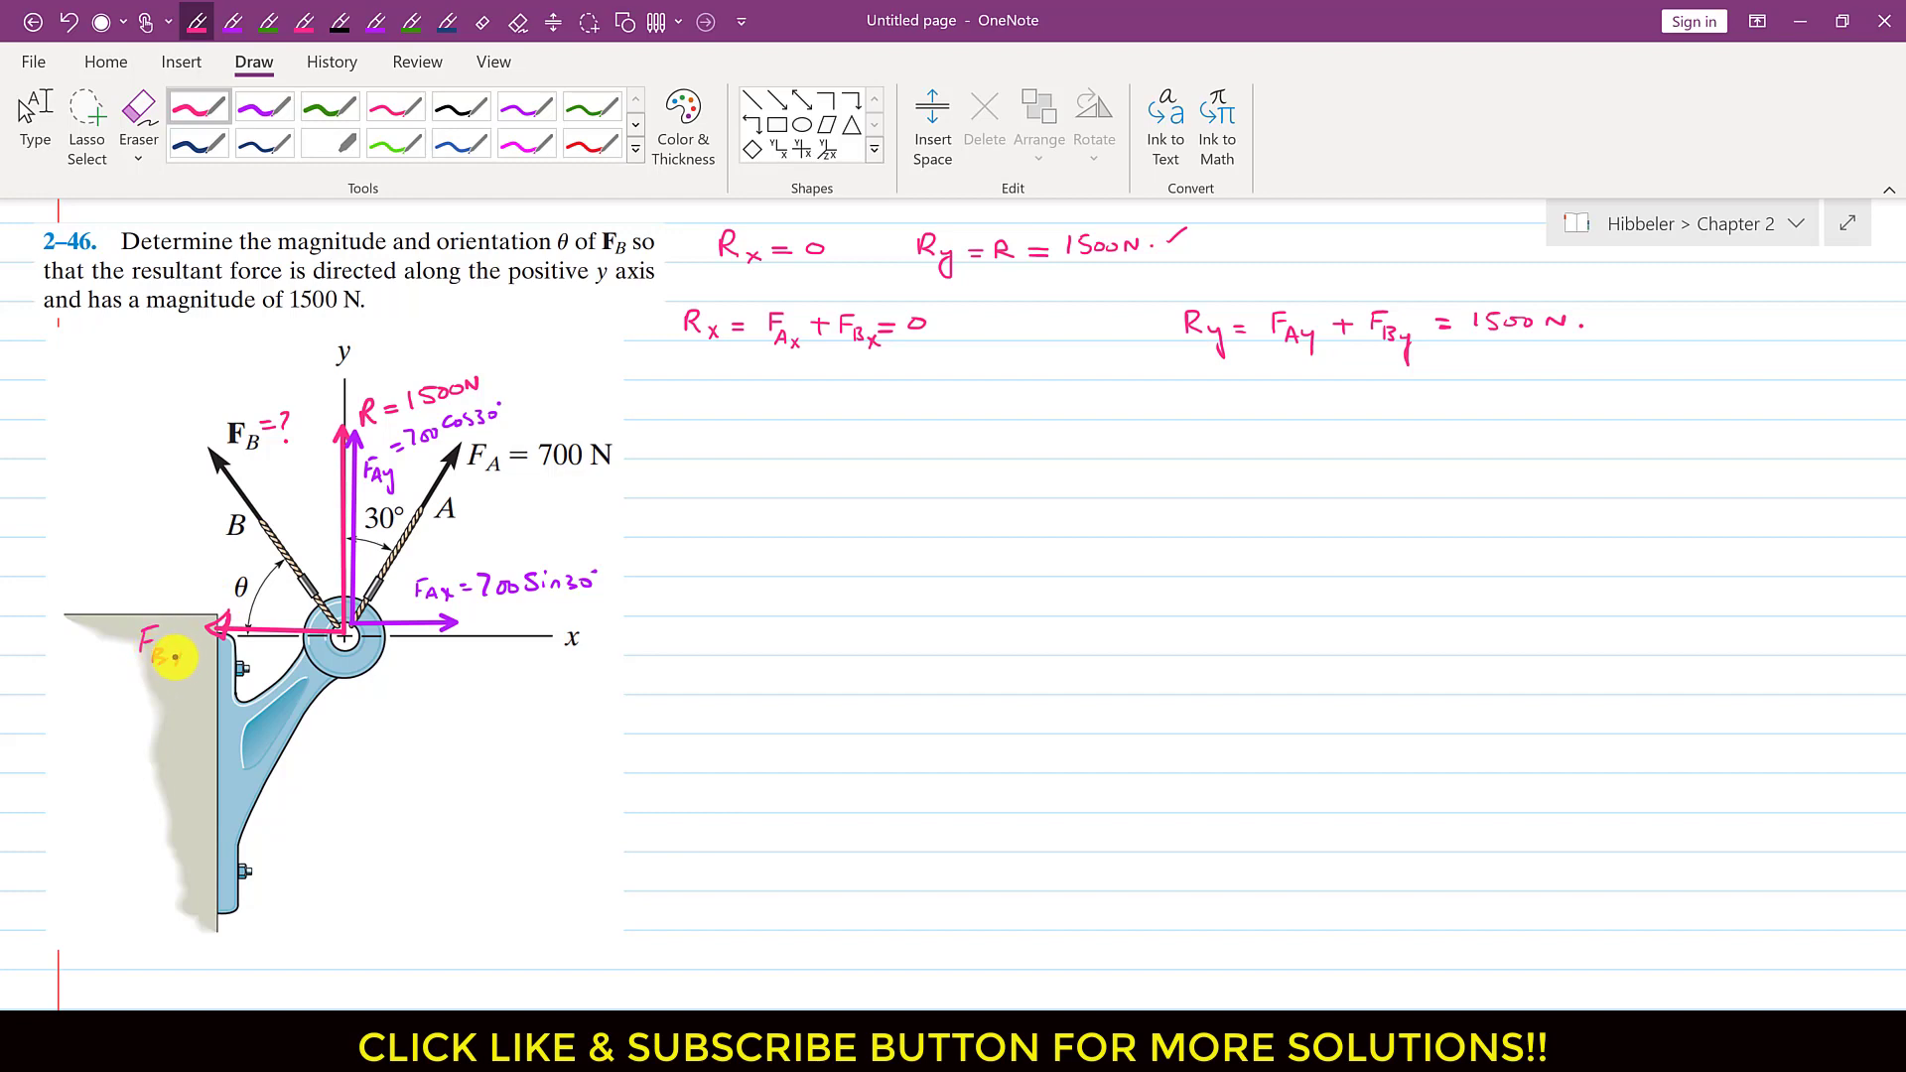
{"action": "left_click_drag", "start_coordinate": [172, 650], "coordinate": [187, 665]}
{"action": "mouse_move", "coordinate": [187, 650]}
{"action": "left_mouse_down"}
{"action": "mouse_move", "coordinate": [172, 664]}
{"action": "mouse_move", "coordinate": [205, 591]}
{"action": "mouse_move", "coordinate": [208, 452]}
{"action": "left_mouse_up"}
Add the vertical F_By arrow and write labels F_B cosθ = F_Bx and F_B sinθ = F_By.
{"action": "left_click", "coordinate": [777, 99]}
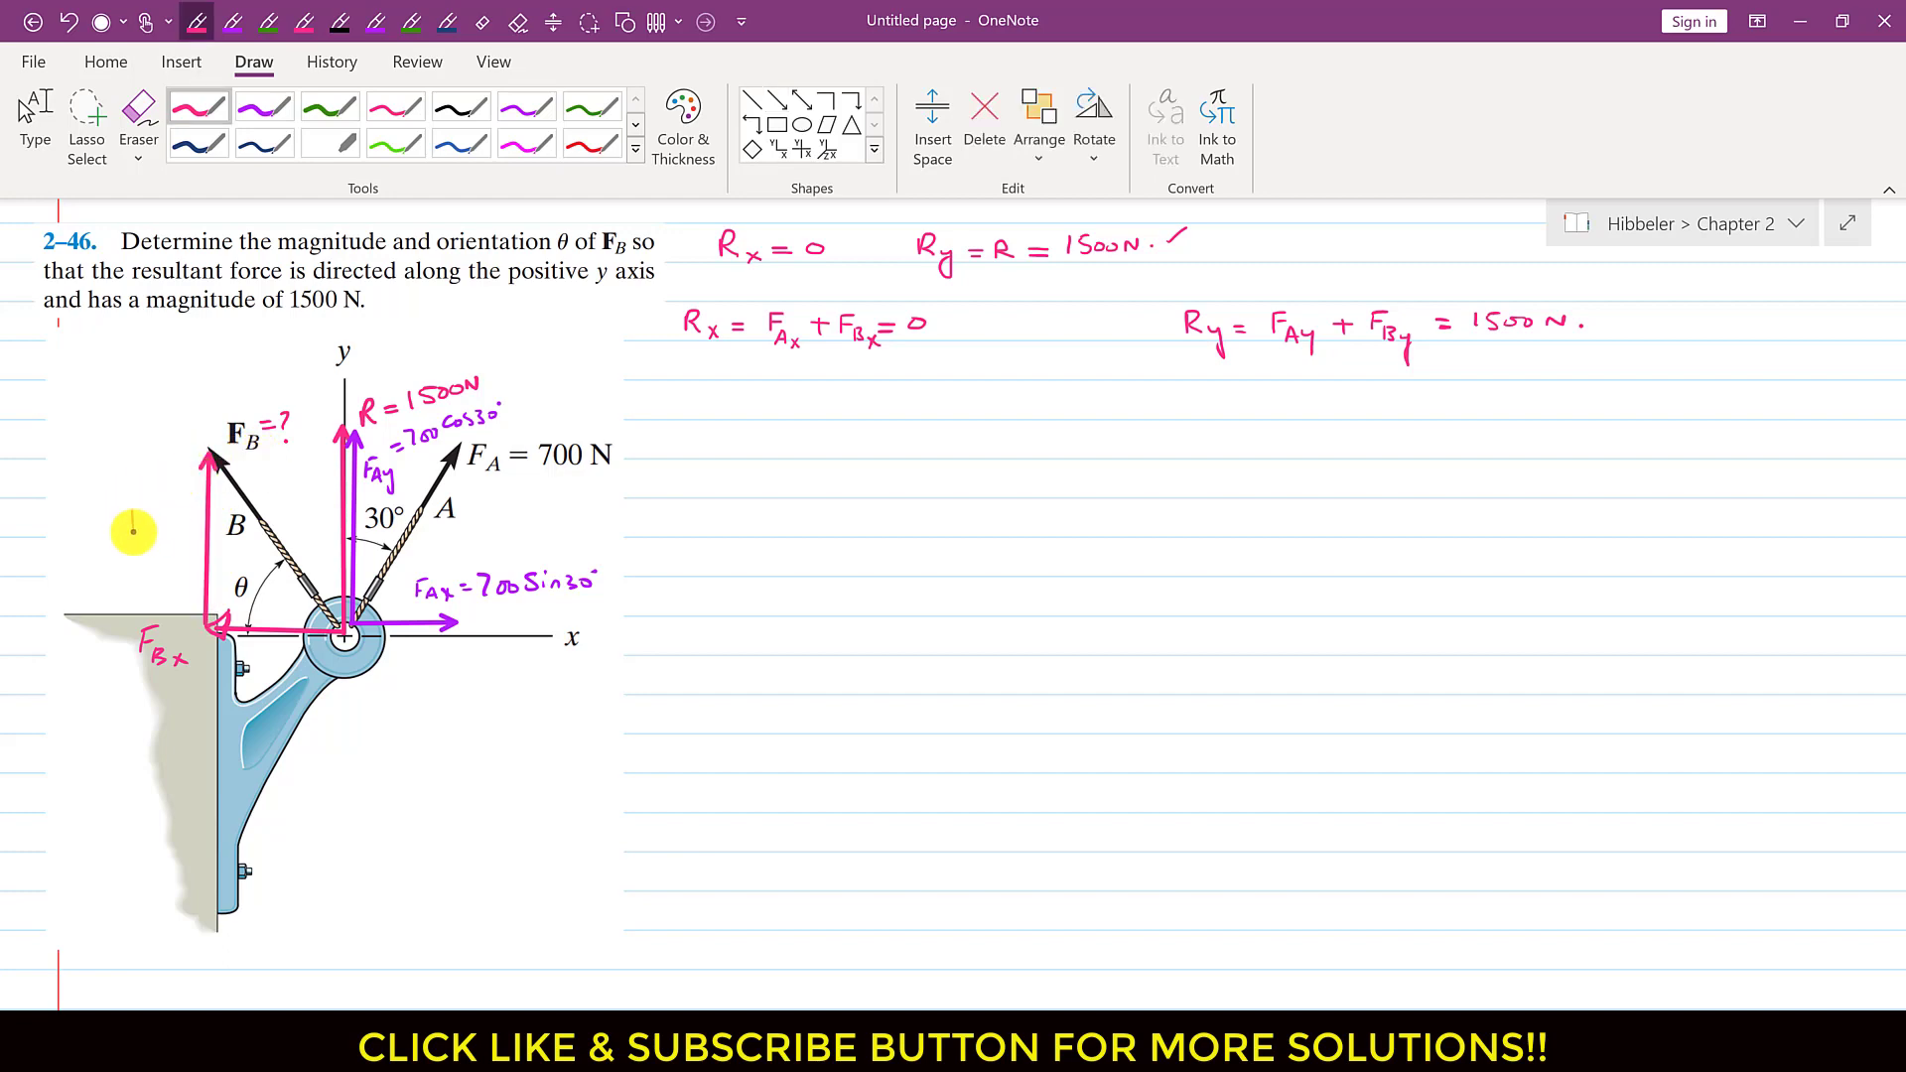
{"action": "left_click_drag", "start_coordinate": [132, 509], "coordinate": [146, 542]}
{"action": "left_click_drag", "start_coordinate": [152, 526], "coordinate": [159, 546]}
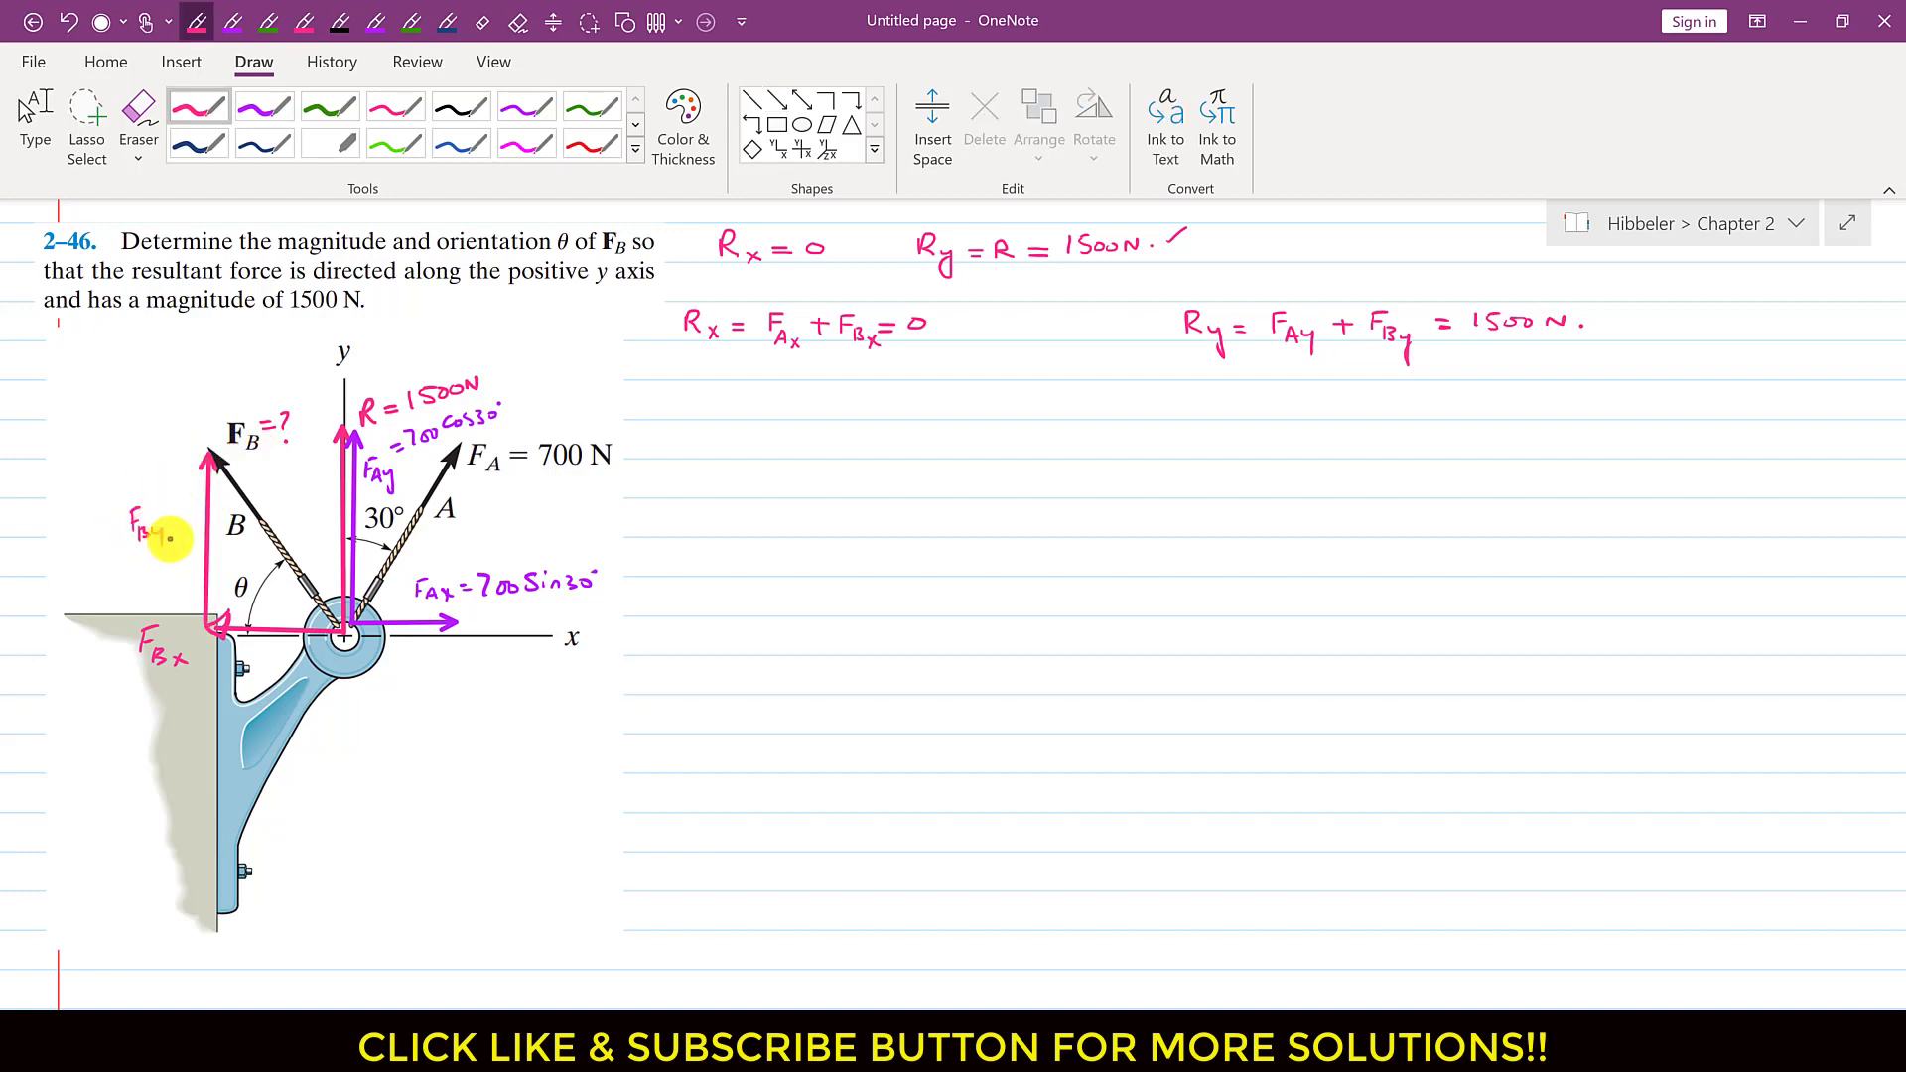
{"action": "left_click_drag", "start_coordinate": [215, 627], "coordinate": [228, 637]}
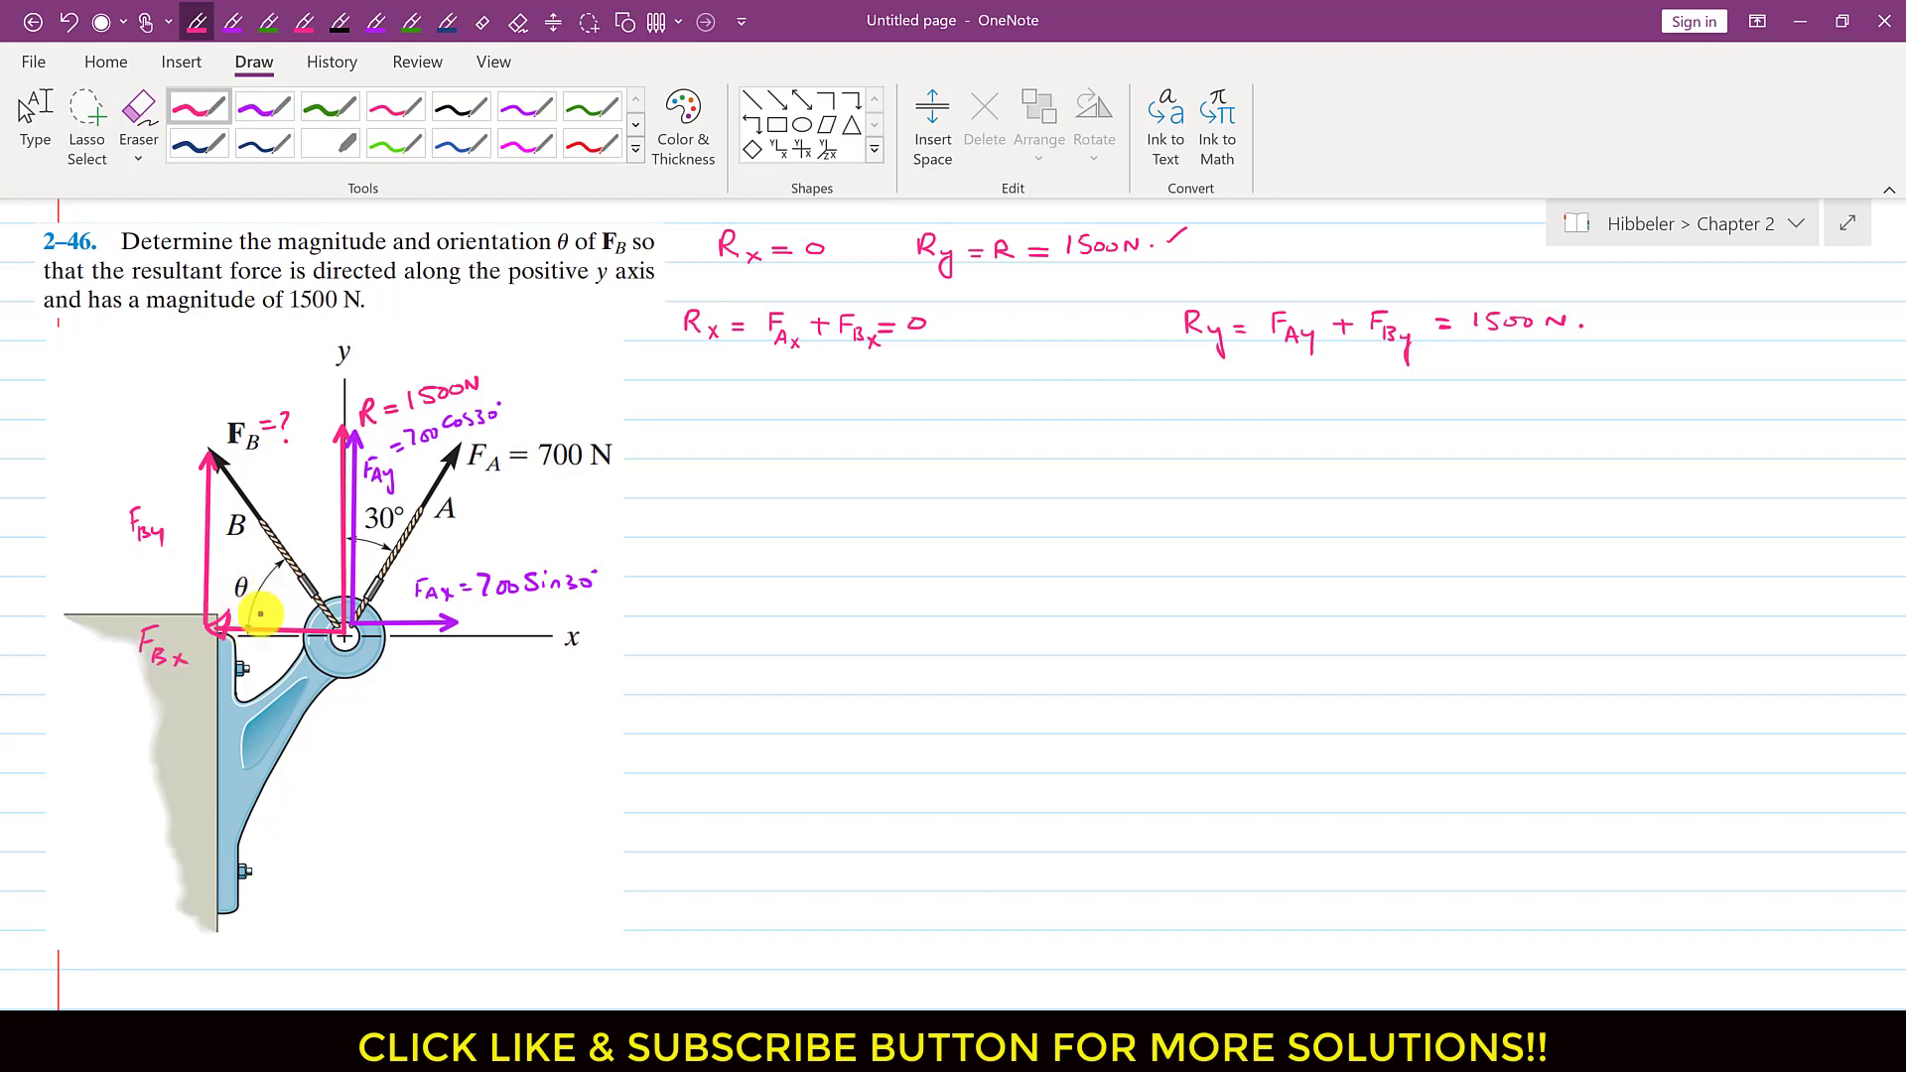
{"action": "left_click_drag", "start_coordinate": [112, 650], "coordinate": [129, 647]}
{"action": "mouse_move", "coordinate": [114, 658]}
{"action": "left_mouse_down"}
{"action": "mouse_move", "coordinate": [130, 655]}
{"action": "mouse_move", "coordinate": [57, 671]}
{"action": "mouse_move", "coordinate": [100, 663]}
{"action": "left_mouse_up"}
{"action": "mouse_move", "coordinate": [103, 523]}
{"action": "left_mouse_down"}
{"action": "mouse_move", "coordinate": [117, 530]}
{"action": "mouse_move", "coordinate": [39, 549]}
{"action": "left_mouse_up"}
{"action": "mouse_move", "coordinate": [57, 515]}
{"action": "left_mouse_down"}
{"action": "mouse_move", "coordinate": [50, 529]}
{"action": "mouse_move", "coordinate": [95, 525]}
{"action": "left_mouse_up"}
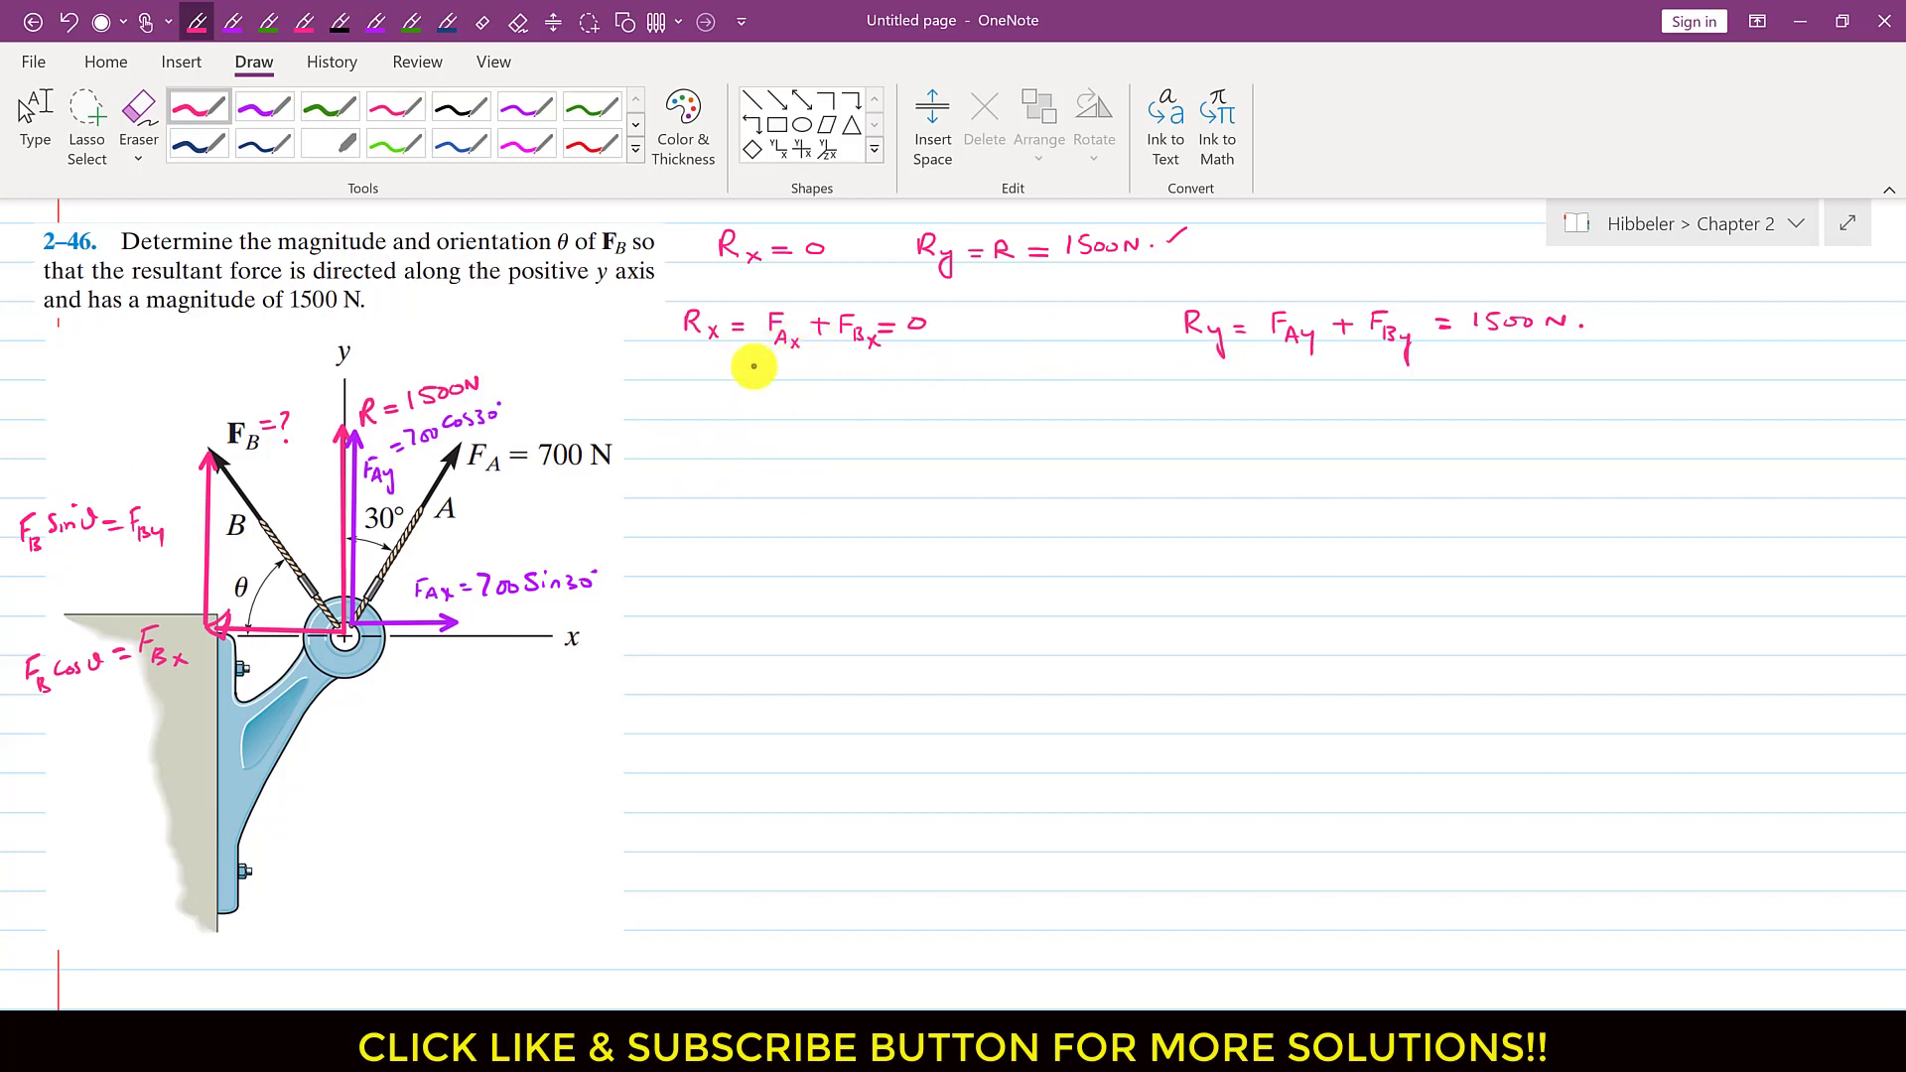
Write 700sin30° + (−F_B cosθ) = 0 and rearrange it to F_B cosθ = 700sin30° (1).
{"action": "left_click_drag", "start_coordinate": [666, 407], "coordinate": [713, 394]}
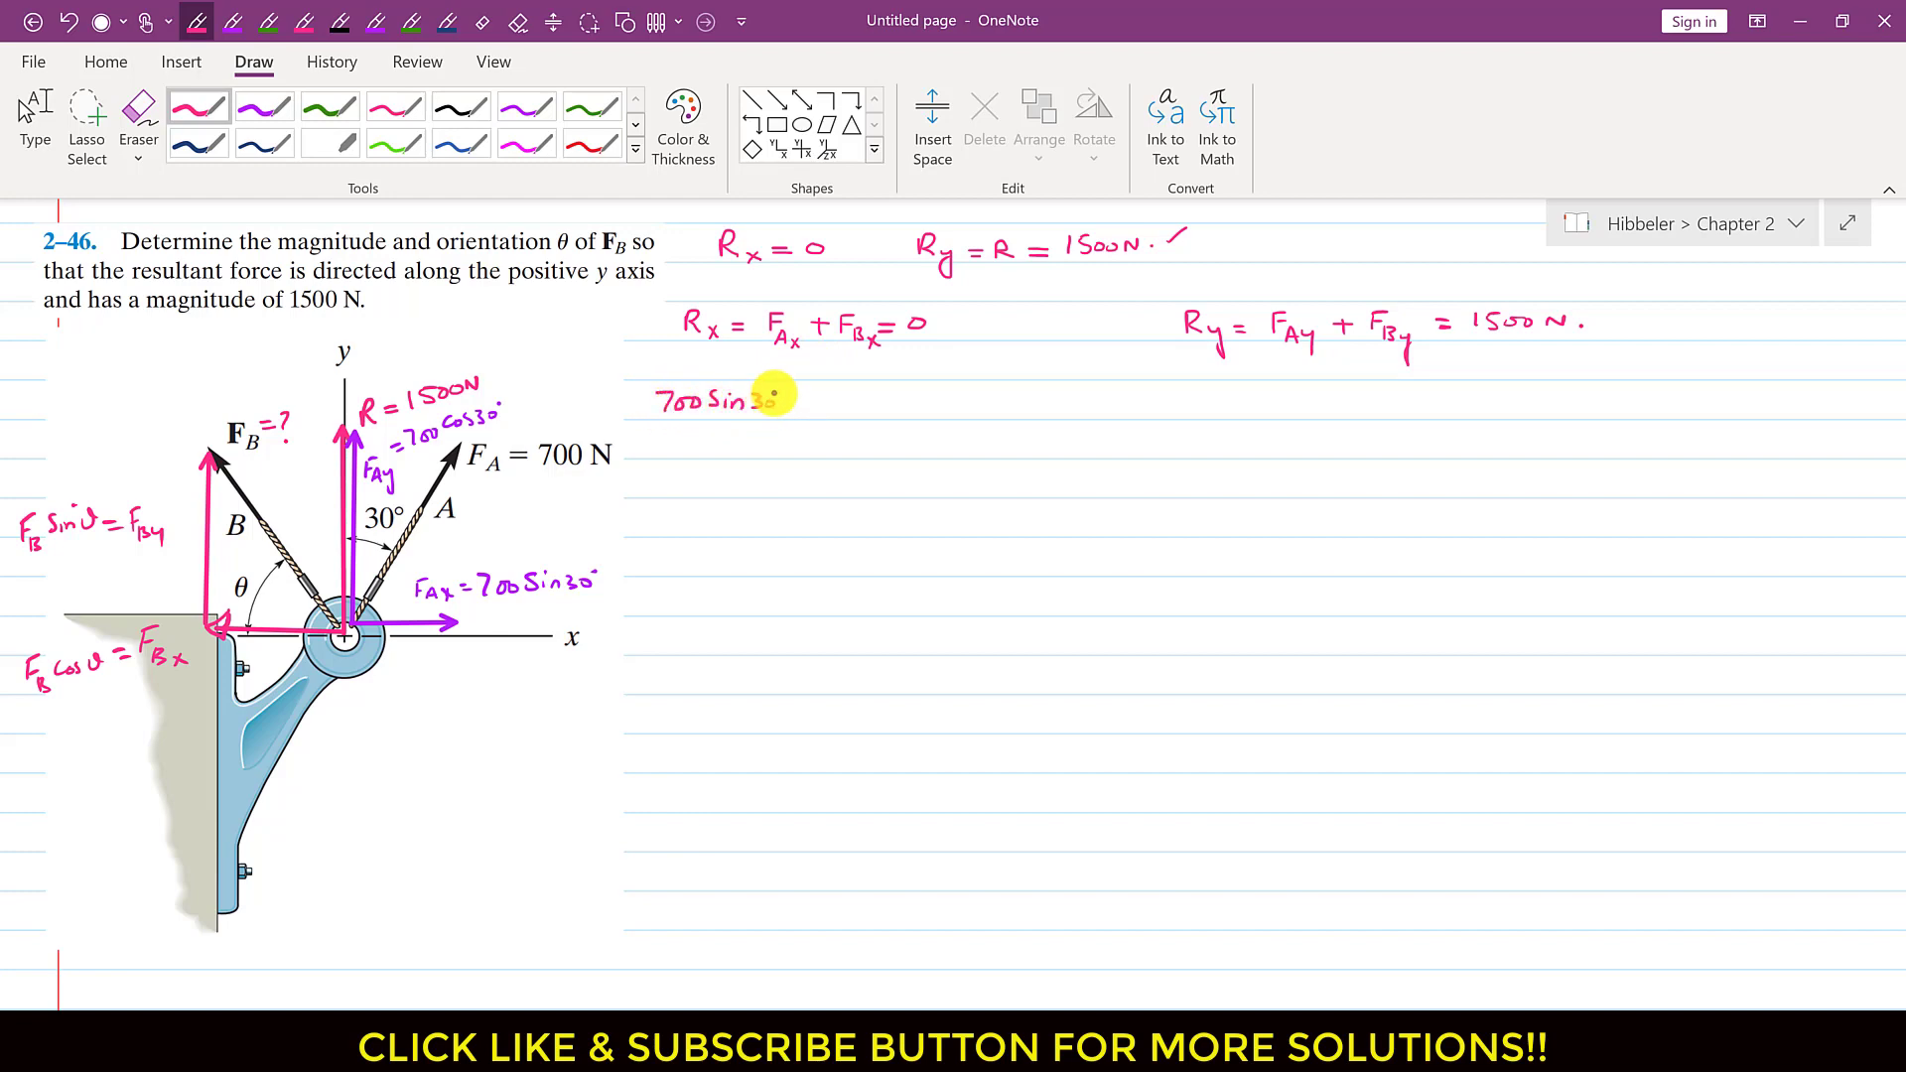
{"action": "left_click_drag", "start_coordinate": [773, 393], "coordinate": [802, 411]}
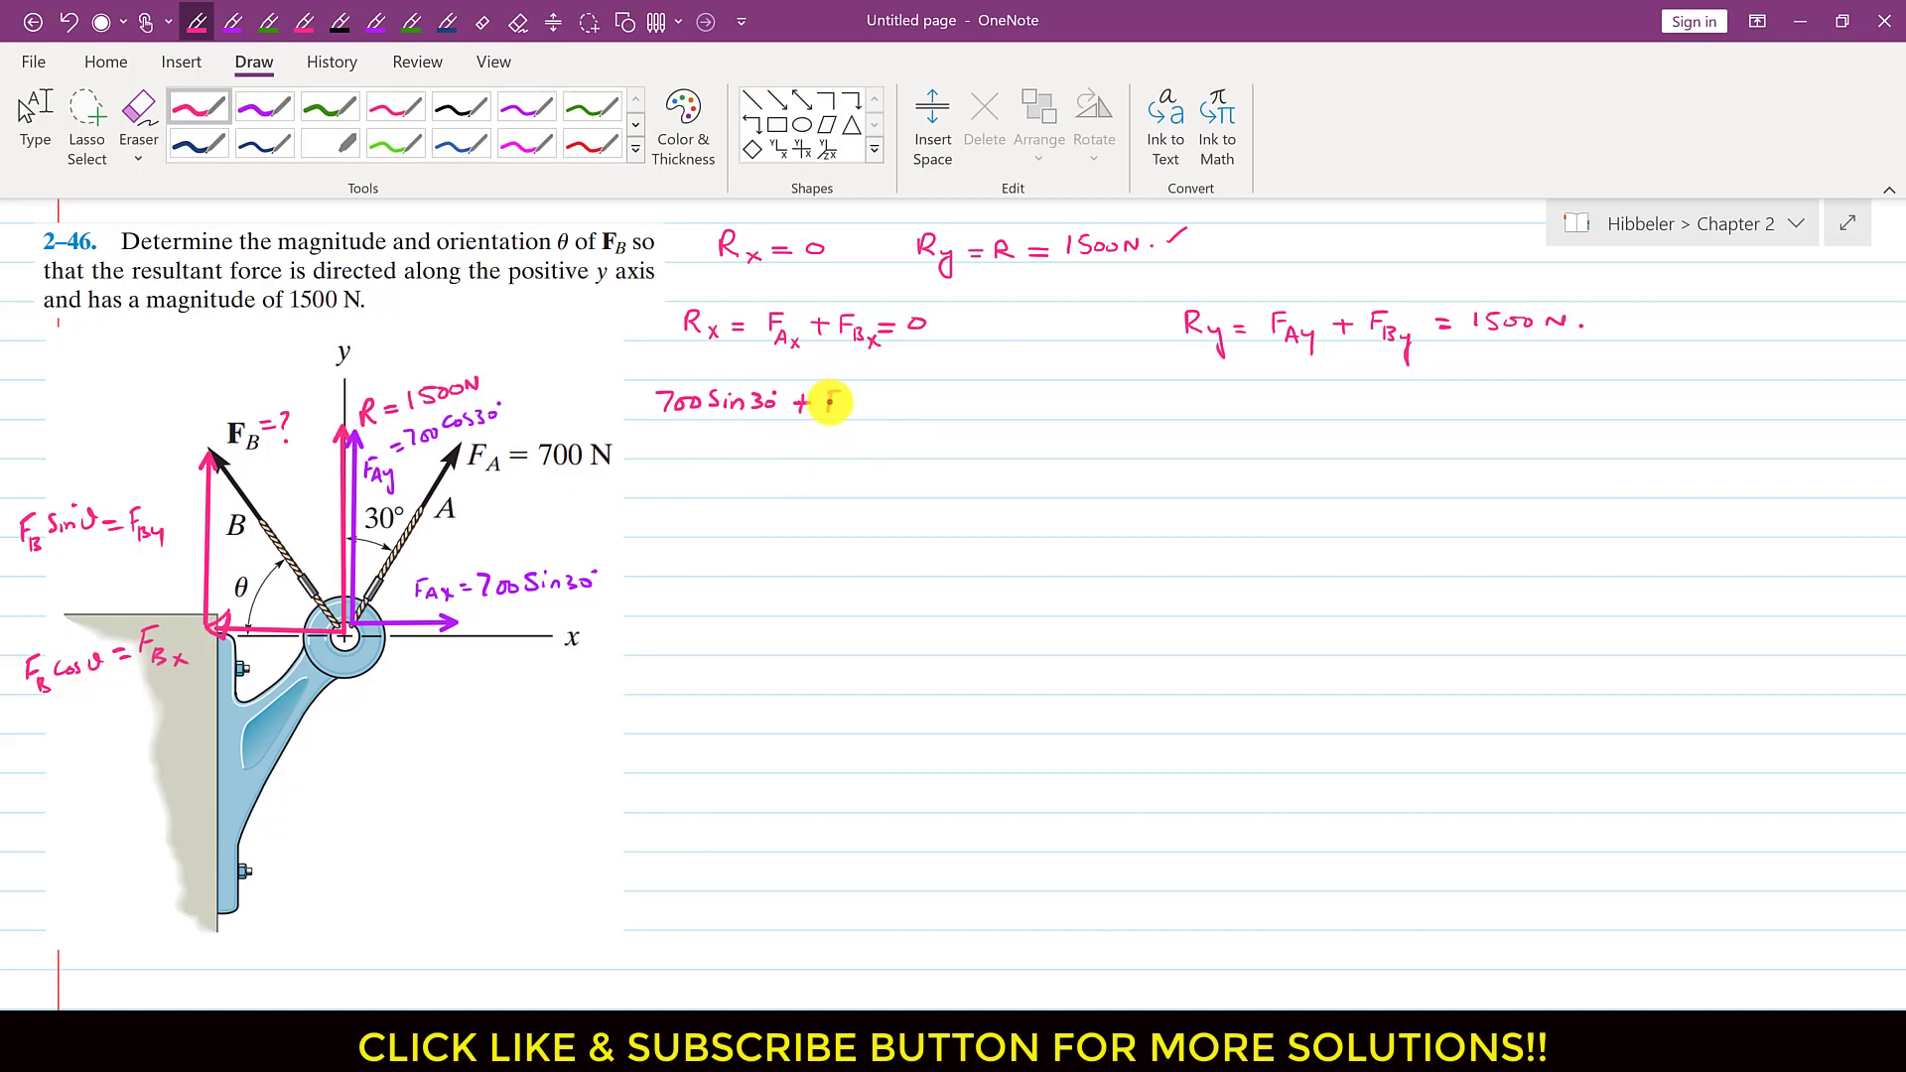
{"action": "left_click_drag", "start_coordinate": [830, 401], "coordinate": [840, 400]}
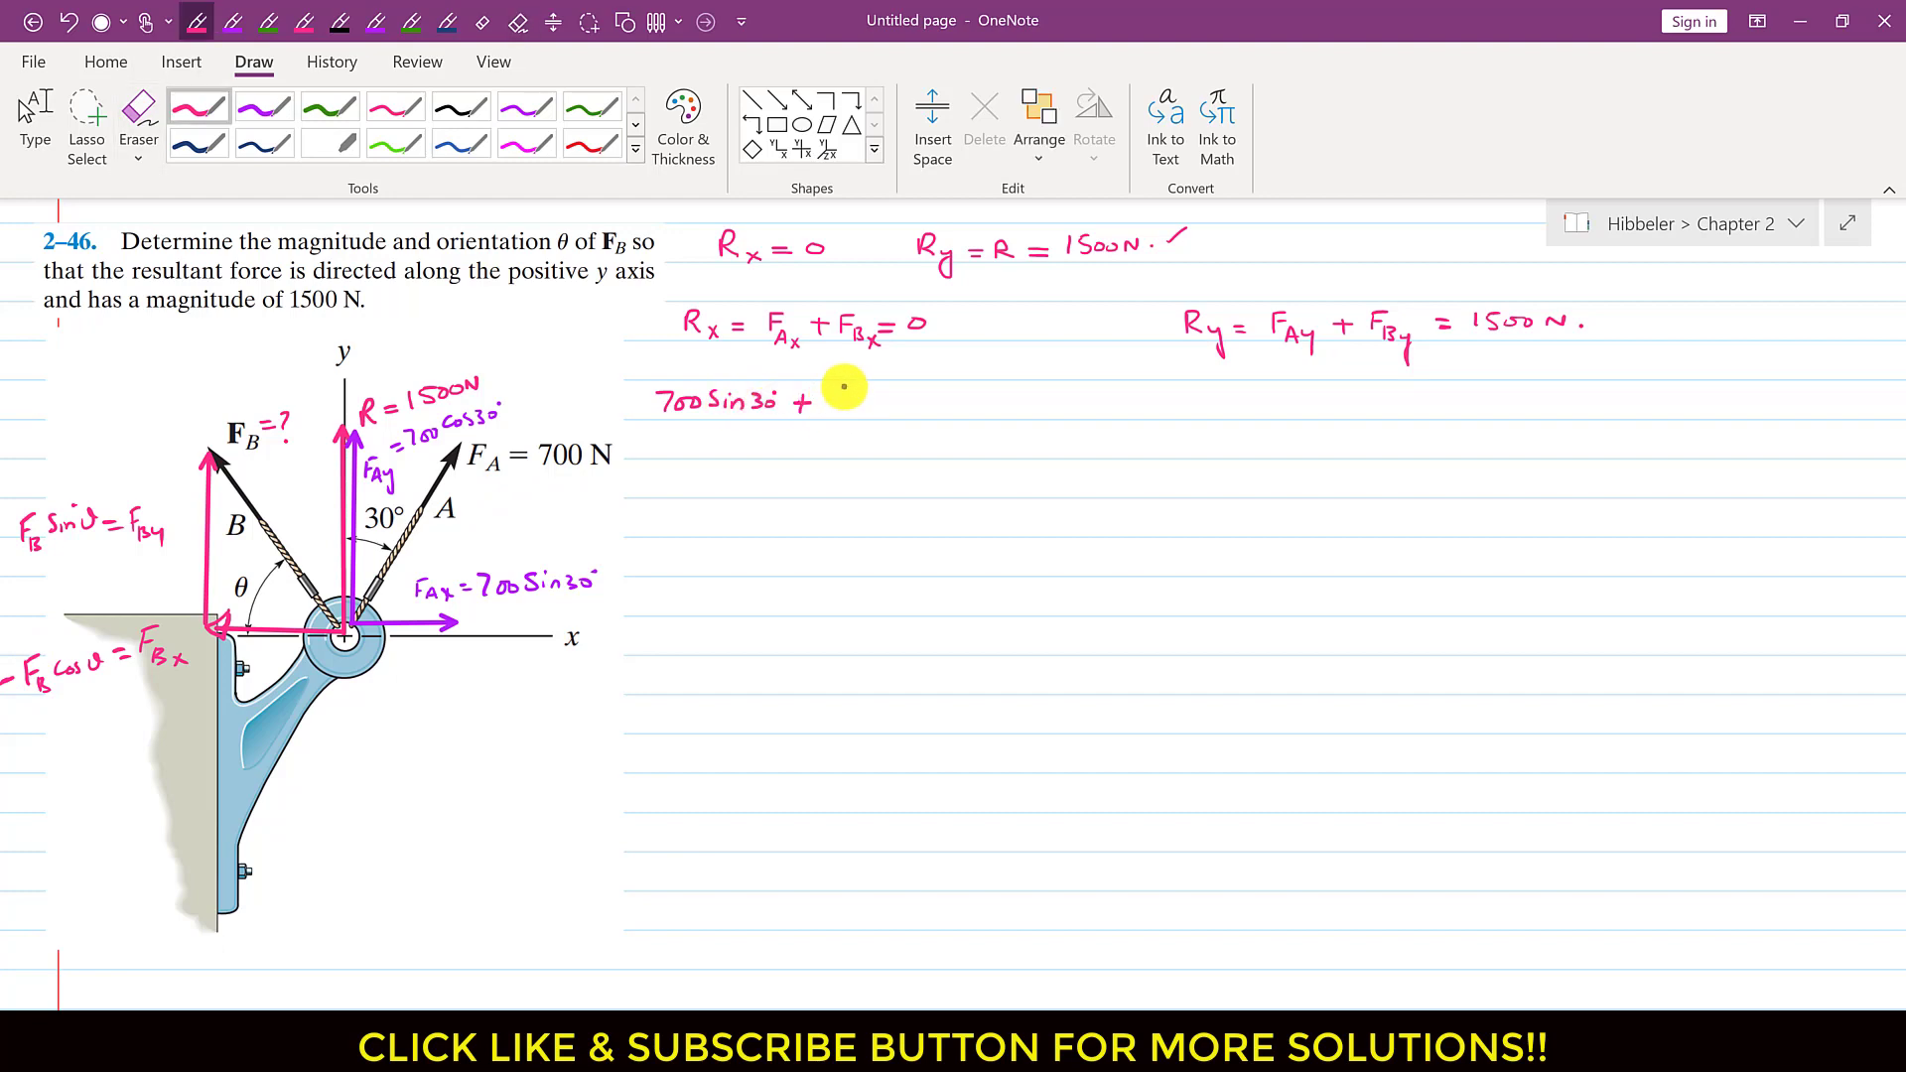
{"action": "mouse_move", "coordinate": [838, 387]}
{"action": "left_mouse_down"}
{"action": "mouse_move", "coordinate": [833, 417]}
{"action": "mouse_move", "coordinate": [1016, 398]}
{"action": "left_mouse_up"}
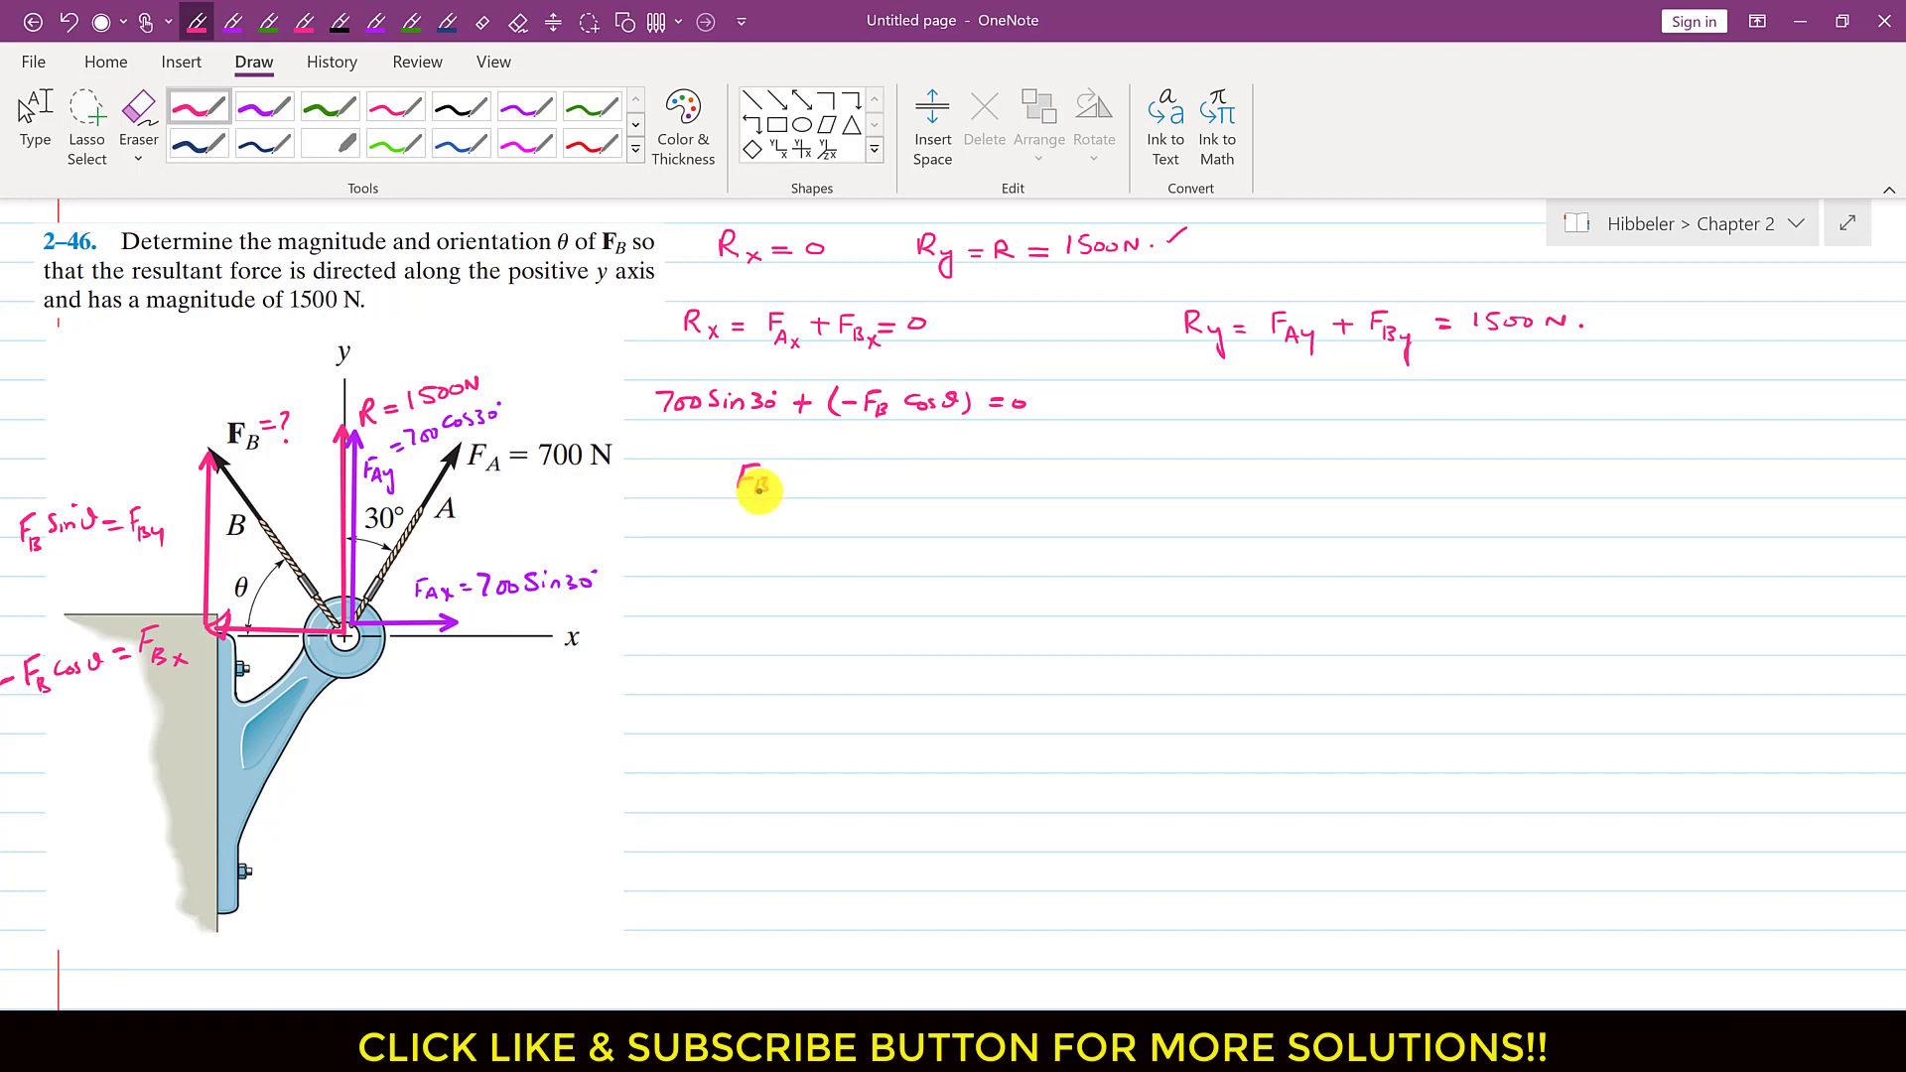
{"action": "mouse_move", "coordinate": [758, 488]}
{"action": "left_mouse_down"}
{"action": "mouse_move", "coordinate": [1004, 468]}
{"action": "mouse_move", "coordinate": [1096, 491]}
{"action": "mouse_move", "coordinate": [1106, 467]}
{"action": "left_mouse_up"}
{"action": "left_click", "coordinate": [961, 467]}
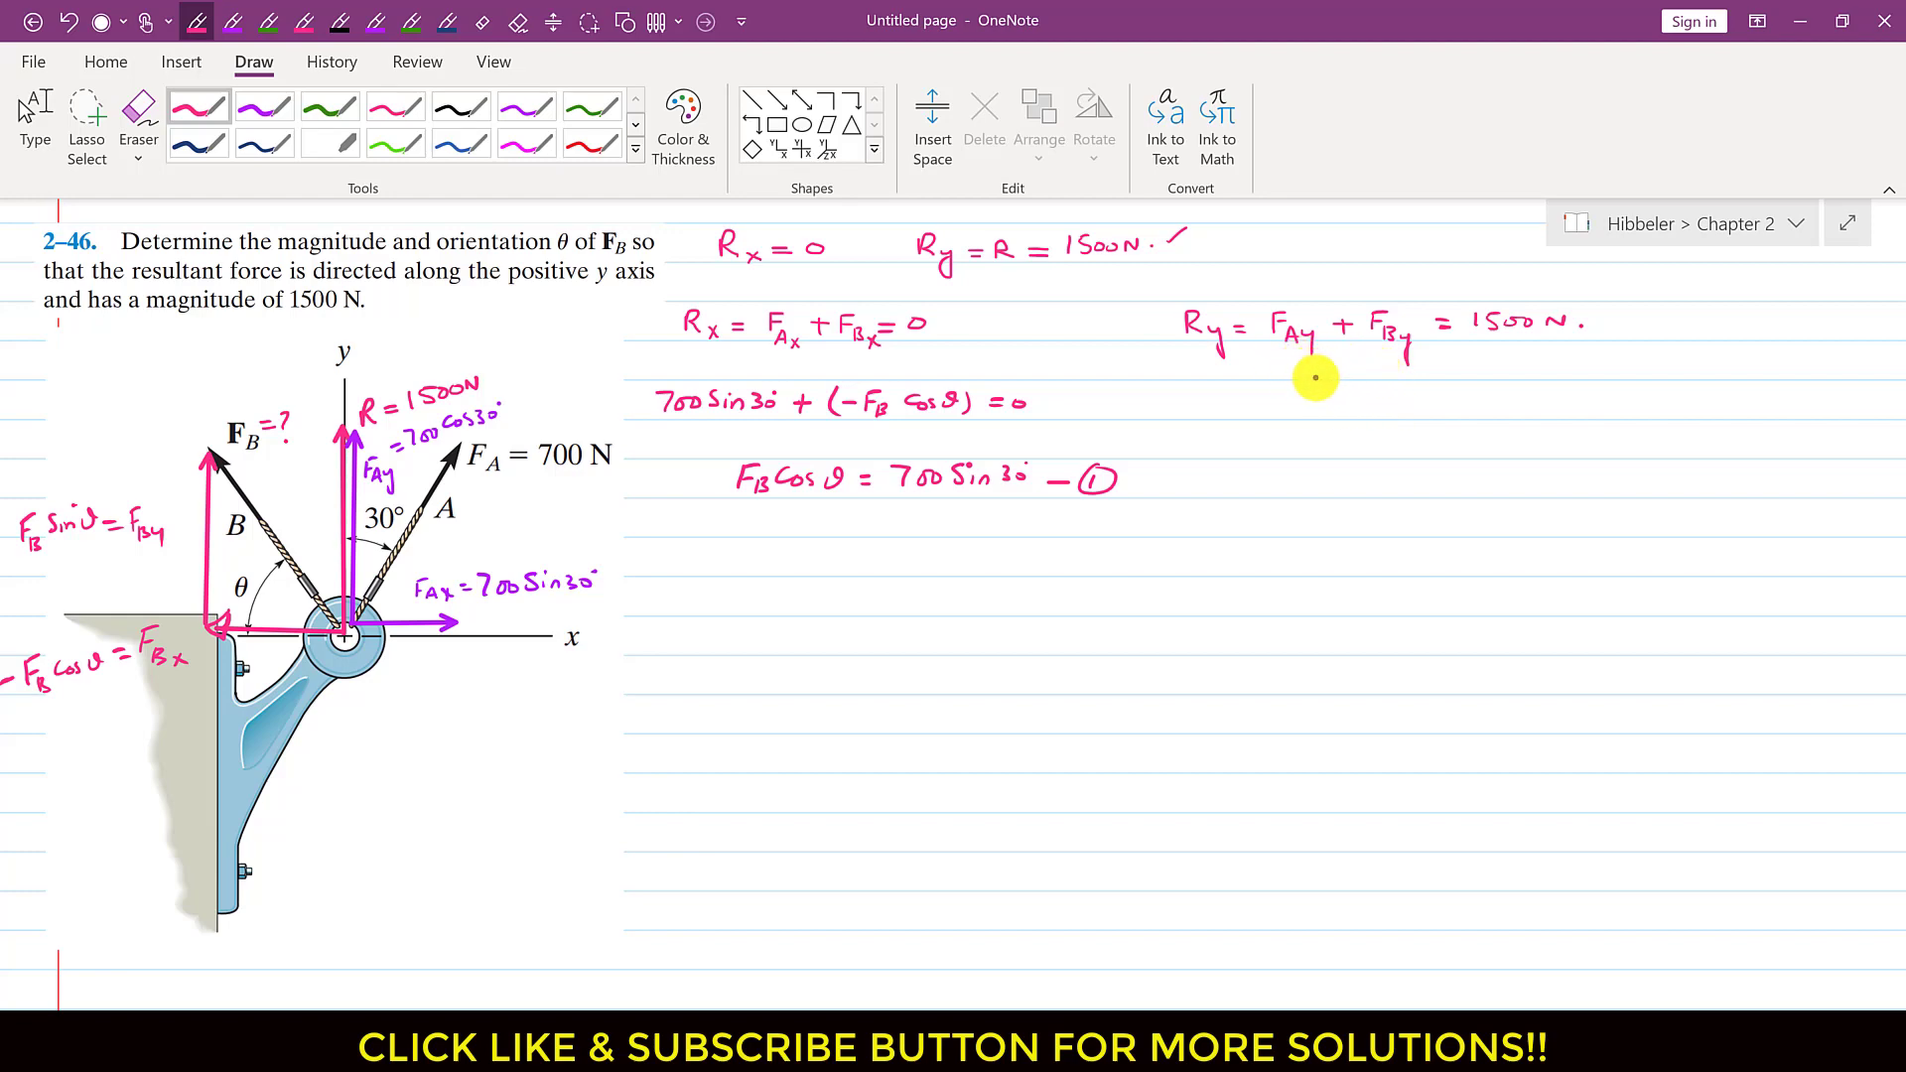
Write the y equation 700cos30° + F_B sinθ = 1500 N, underlining its terms on the figure.
{"action": "left_click_drag", "start_coordinate": [422, 453], "coordinate": [504, 434]}
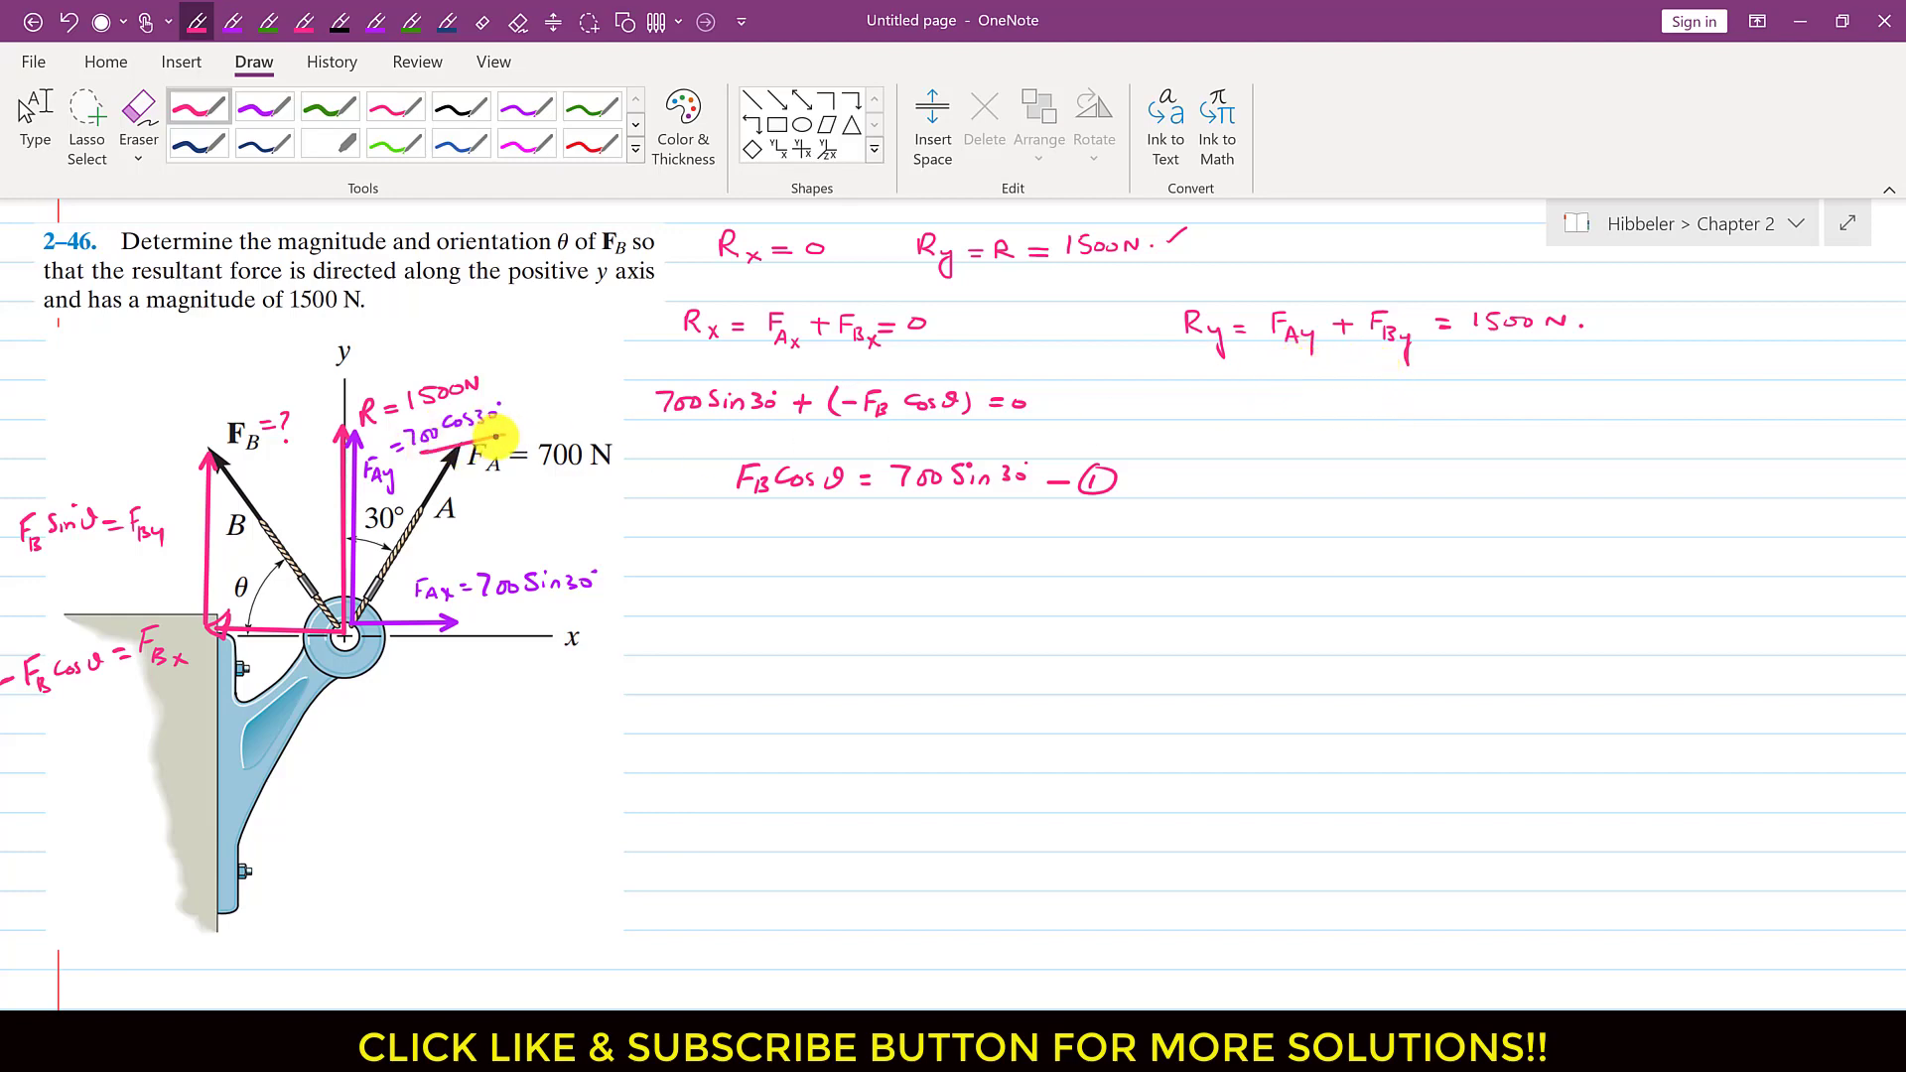
{"action": "mouse_move", "coordinate": [1274, 395]}
{"action": "left_mouse_down"}
{"action": "mouse_move", "coordinate": [1282, 413]}
{"action": "mouse_move", "coordinate": [1441, 403]}
{"action": "left_mouse_up"}
{"action": "left_click_drag", "start_coordinate": [1430, 412], "coordinate": [1429, 395]}
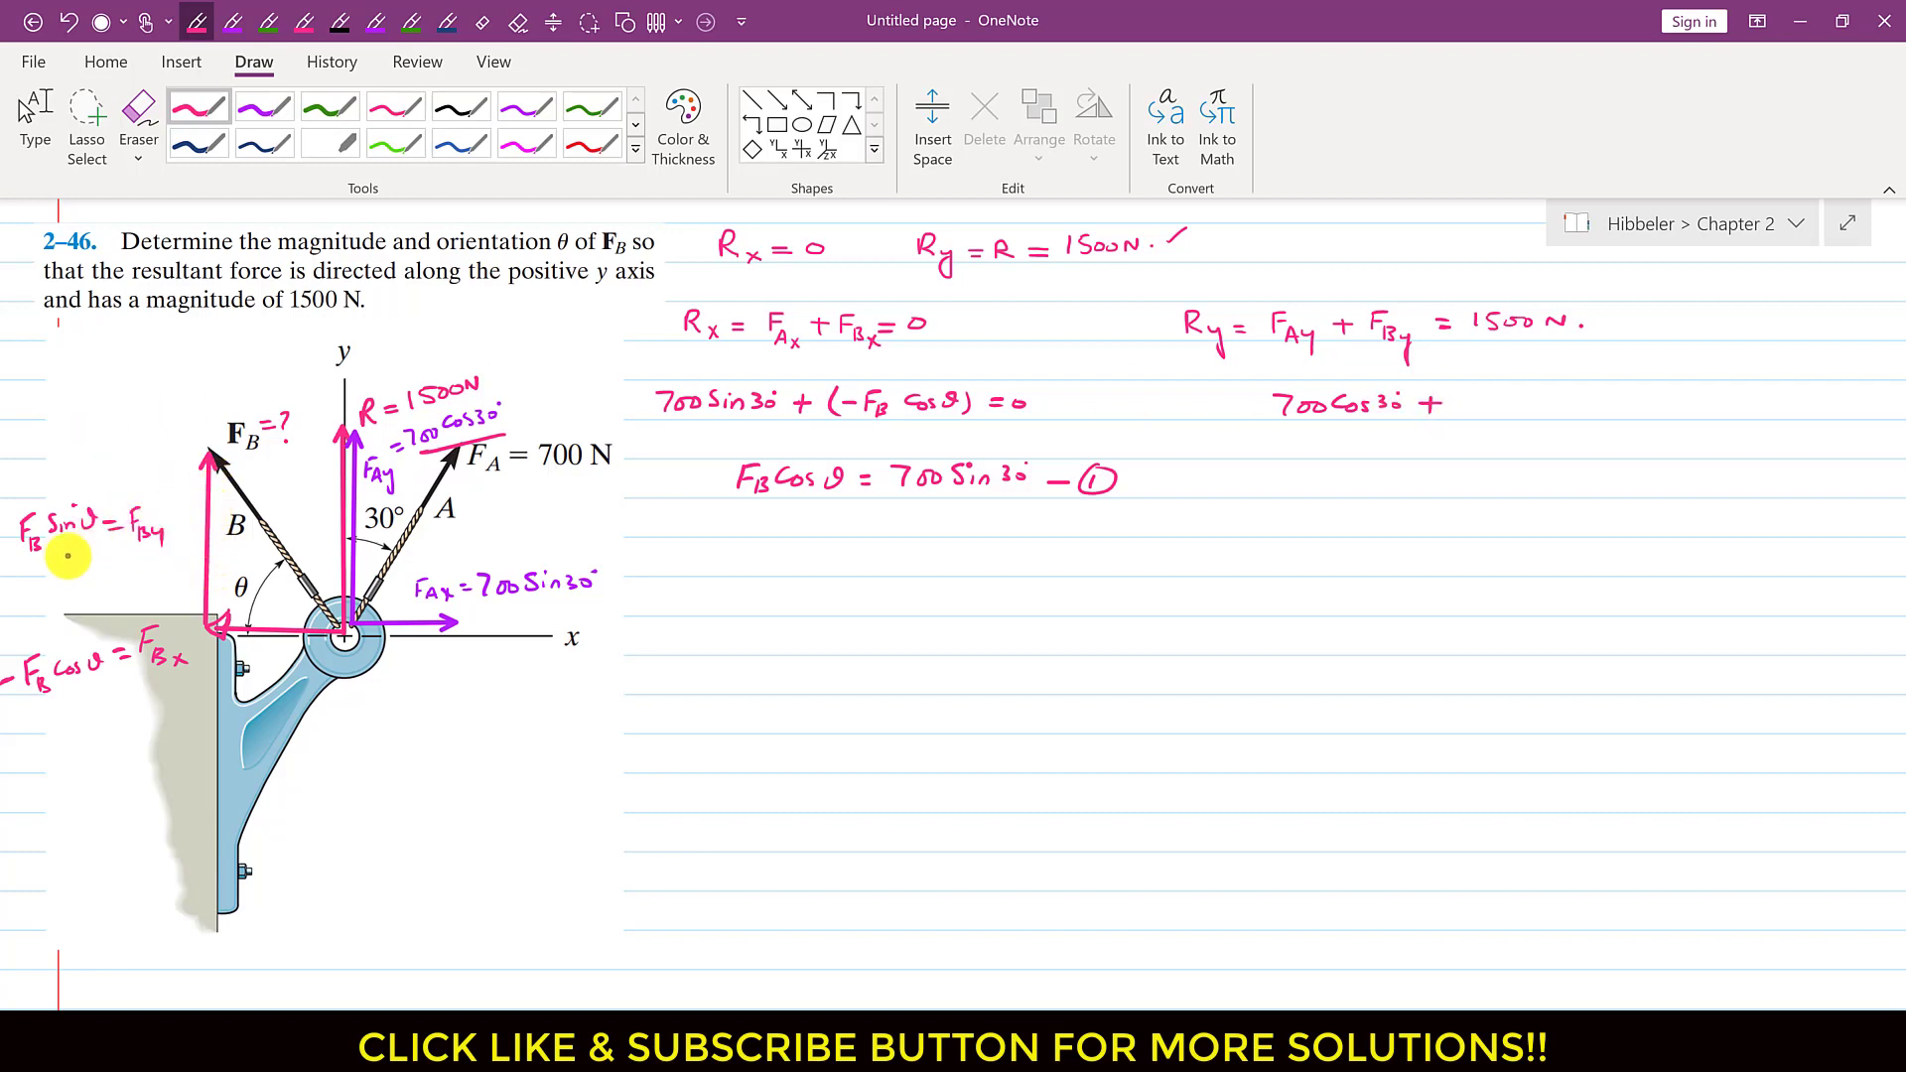
{"action": "left_click_drag", "start_coordinate": [44, 562], "coordinate": [84, 562]}
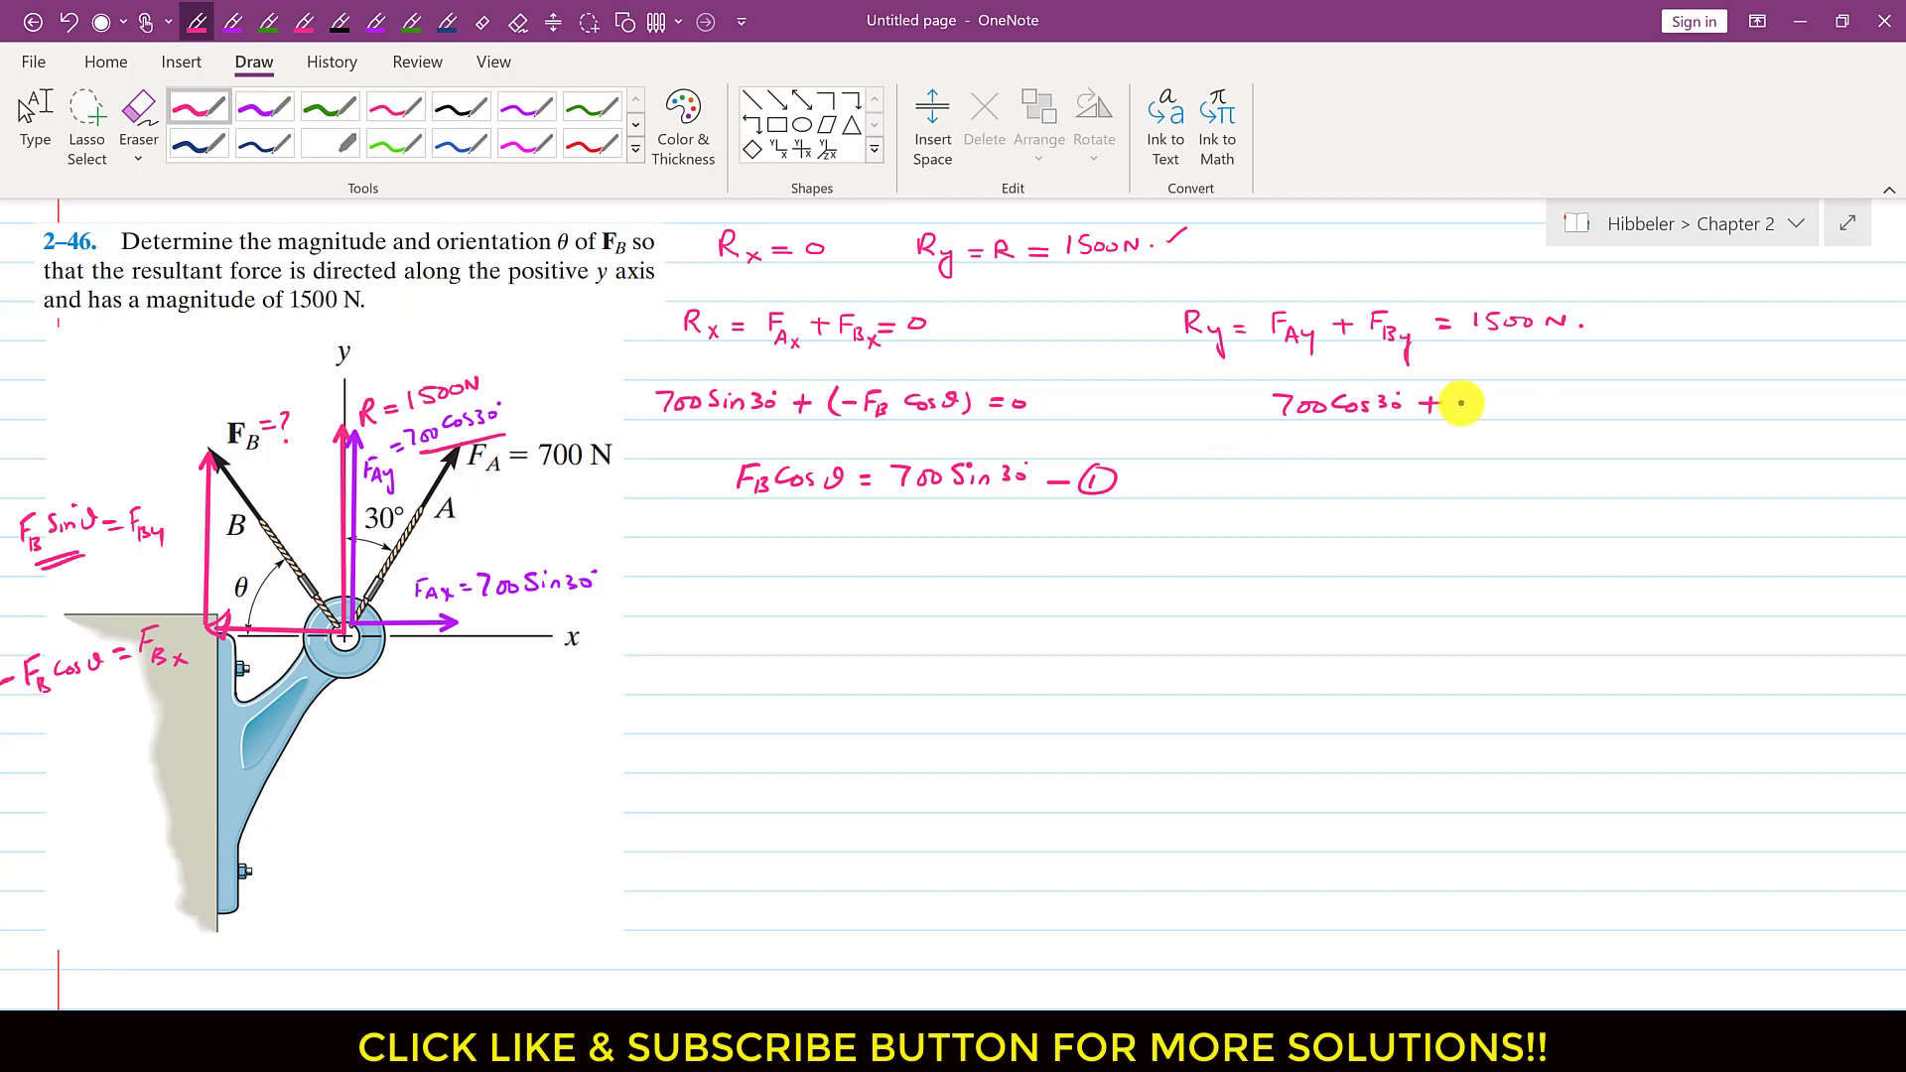
{"action": "mouse_move", "coordinate": [1461, 403]}
{"action": "left_mouse_down"}
{"action": "mouse_move", "coordinate": [1489, 421]}
{"action": "mouse_move", "coordinate": [1599, 400]}
{"action": "left_mouse_up"}
{"action": "left_click_drag", "start_coordinate": [1585, 408], "coordinate": [1705, 409]}
{"action": "left_click", "coordinate": [1717, 407]}
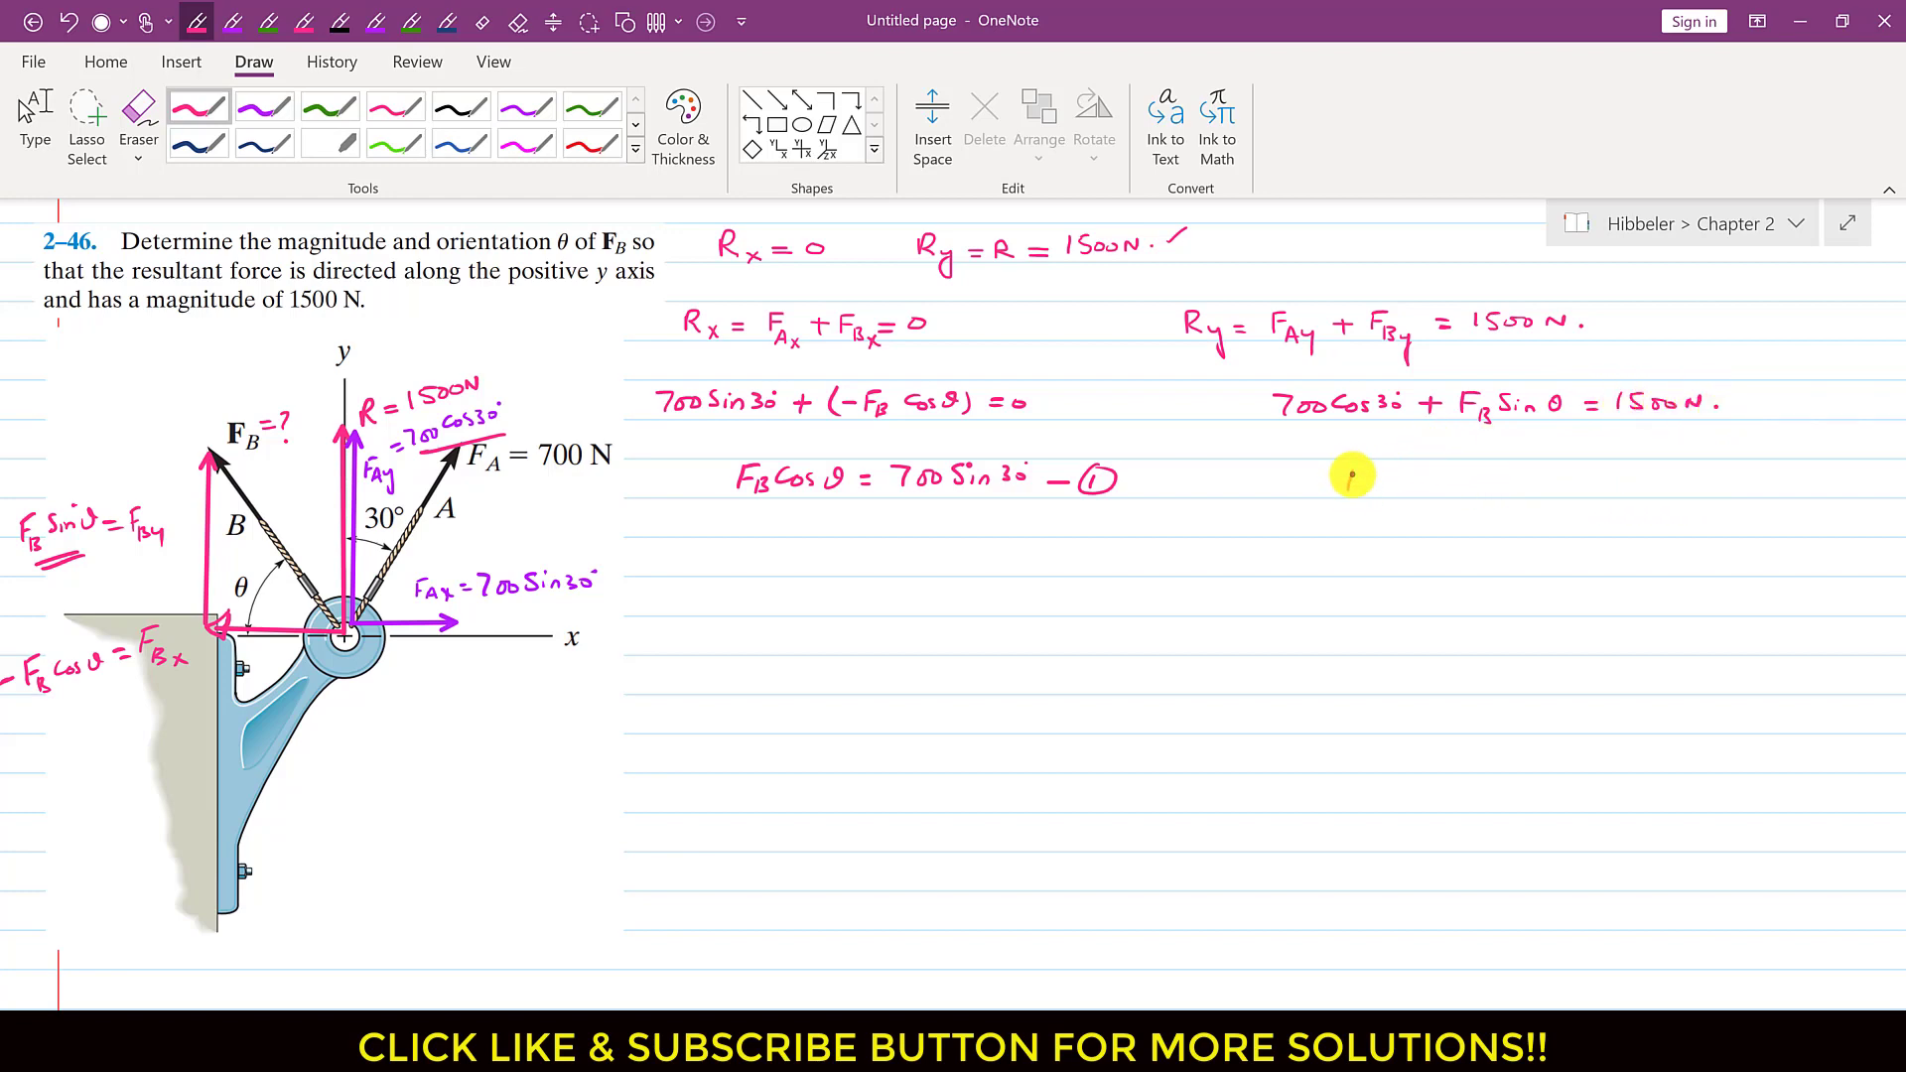
Rearrange it as F_B sinθ = 1500 − 700cos30°, equation (2).
{"action": "mouse_move", "coordinate": [1351, 477]}
{"action": "left_mouse_down"}
{"action": "mouse_move", "coordinate": [1375, 502]}
{"action": "mouse_move", "coordinate": [1441, 475]}
{"action": "left_mouse_up"}
{"action": "left_click_drag", "start_coordinate": [1444, 475], "coordinate": [1442, 476]}
{"action": "left_click_drag", "start_coordinate": [1435, 483], "coordinate": [1497, 477]}
{"action": "left_click_drag", "start_coordinate": [1478, 489], "coordinate": [1581, 478]}
{"action": "left_click_drag", "start_coordinate": [1584, 474], "coordinate": [1677, 474]}
{"action": "left_click_drag", "start_coordinate": [1688, 473], "coordinate": [1733, 476]}
{"action": "left_click_drag", "start_coordinate": [1742, 468], "coordinate": [1766, 470]}
{"action": "mouse_move", "coordinate": [1771, 457]}
{"action": "left_mouse_down"}
{"action": "mouse_move", "coordinate": [1862, 489]}
{"action": "mouse_move", "coordinate": [1885, 478]}
{"action": "left_mouse_up"}
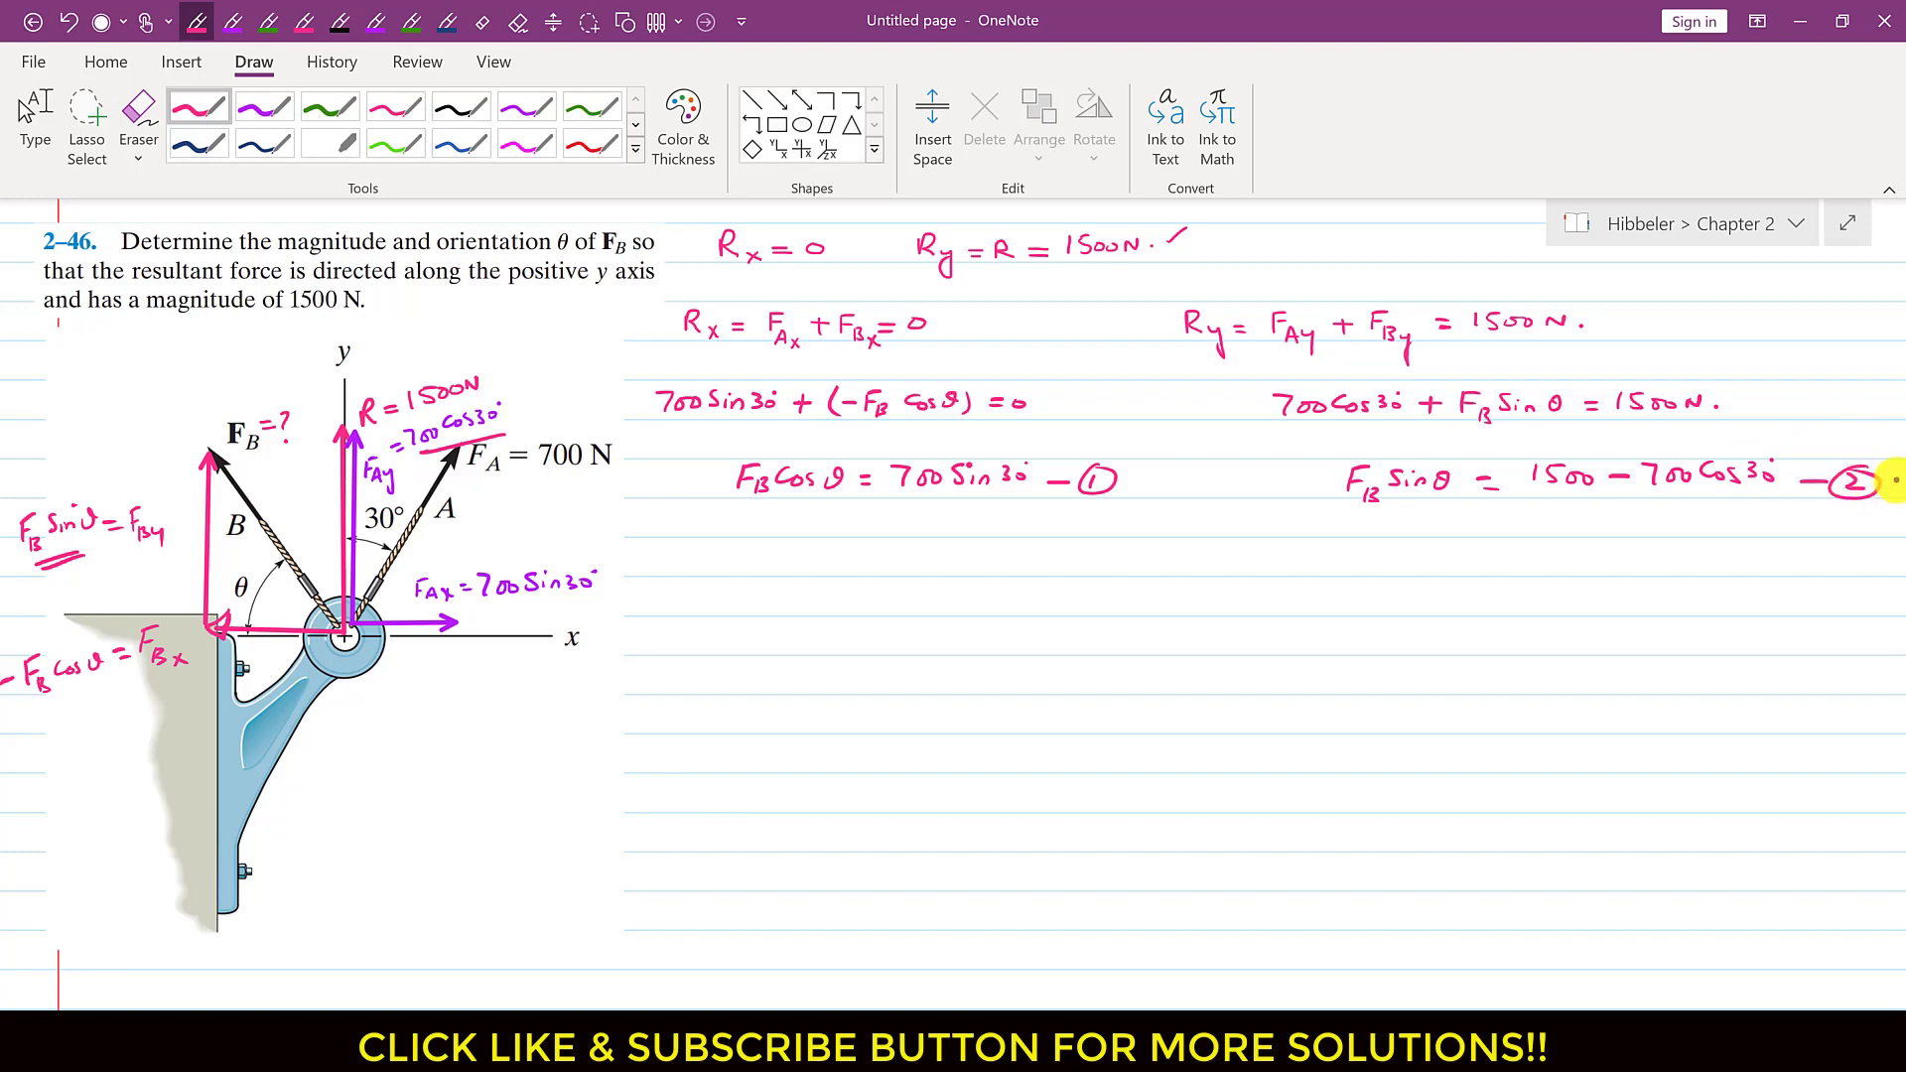
{"action": "key", "text": "alt+Tab"}
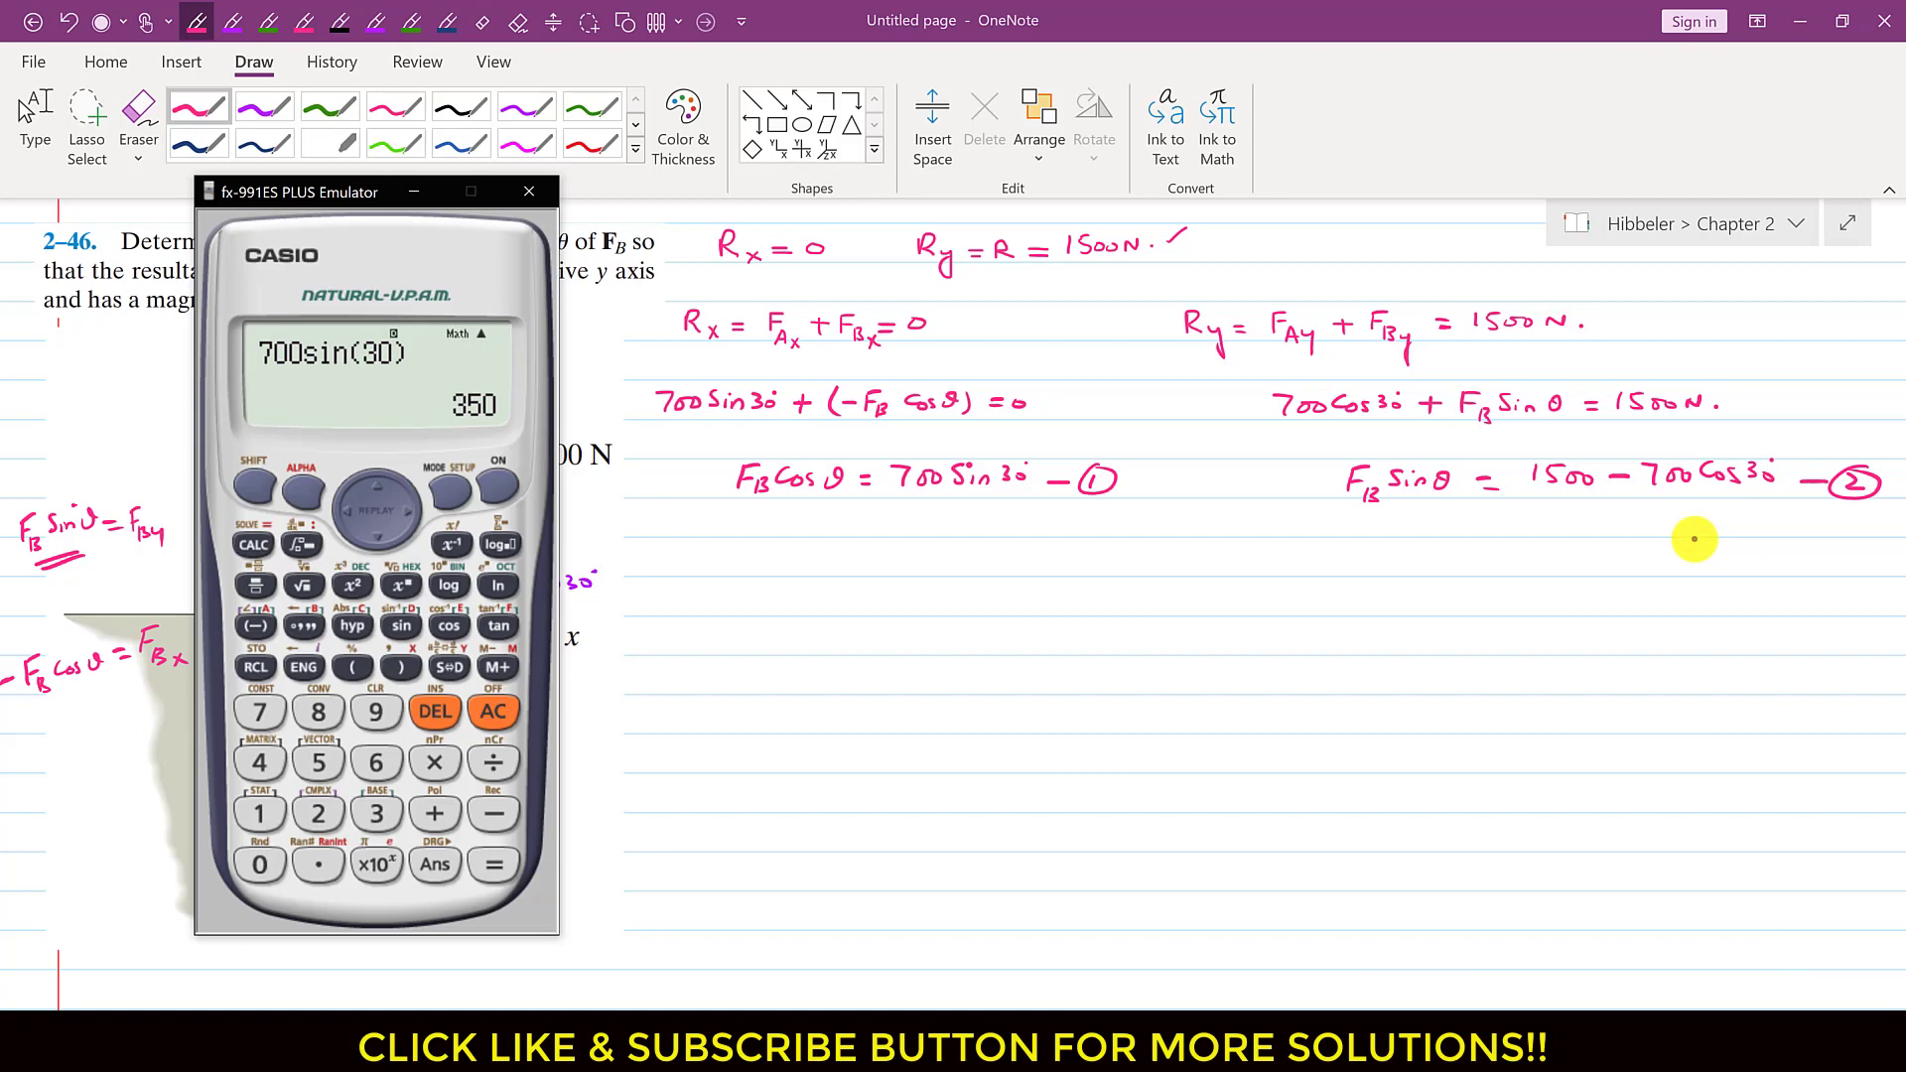
Write F_B cosθ = 350 as equation (1) and start F_B sinθ = below equation (2).
{"action": "left_click", "coordinate": [736, 547]}
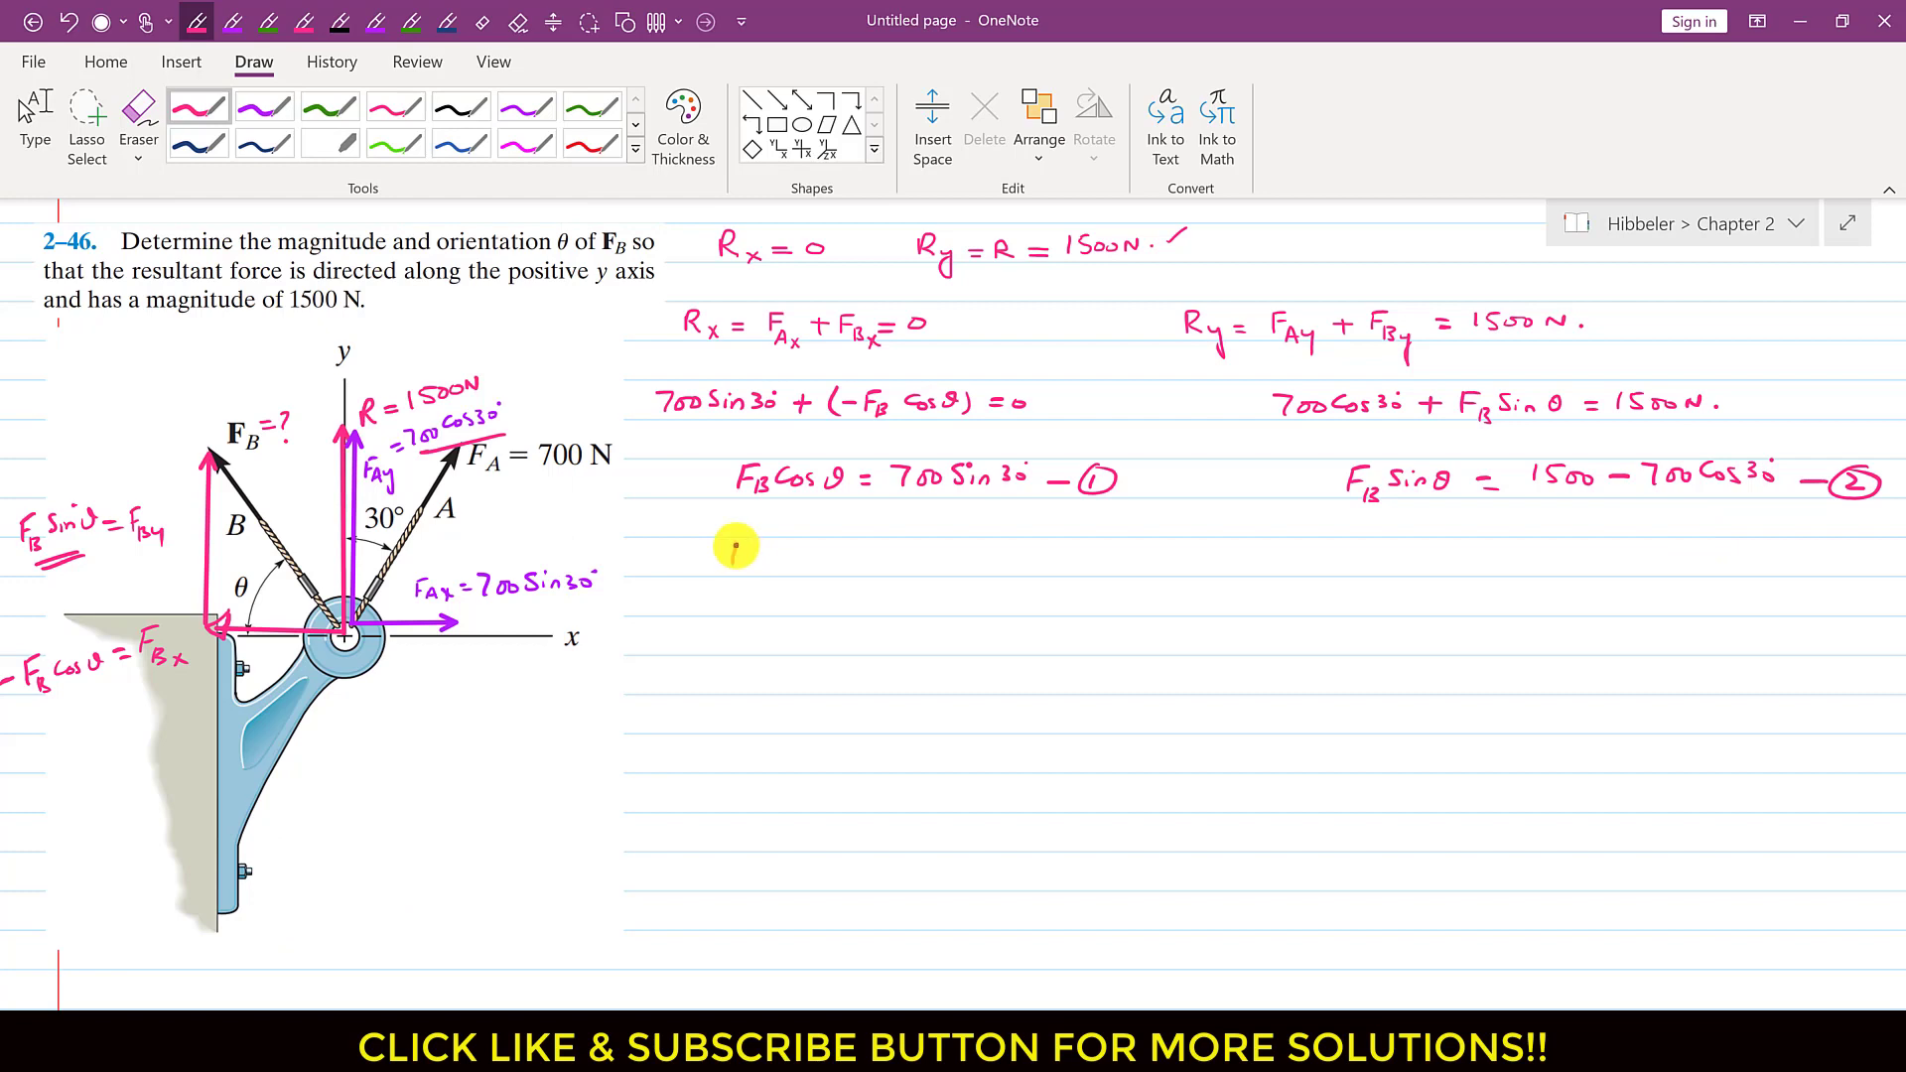
{"action": "mouse_move", "coordinate": [735, 547]}
{"action": "left_mouse_down"}
{"action": "mouse_move", "coordinate": [938, 541]}
{"action": "mouse_move", "coordinate": [919, 556]}
{"action": "mouse_move", "coordinate": [1002, 554]}
{"action": "left_mouse_up"}
{"action": "left_click_drag", "start_coordinate": [1102, 486], "coordinate": [1070, 490]}
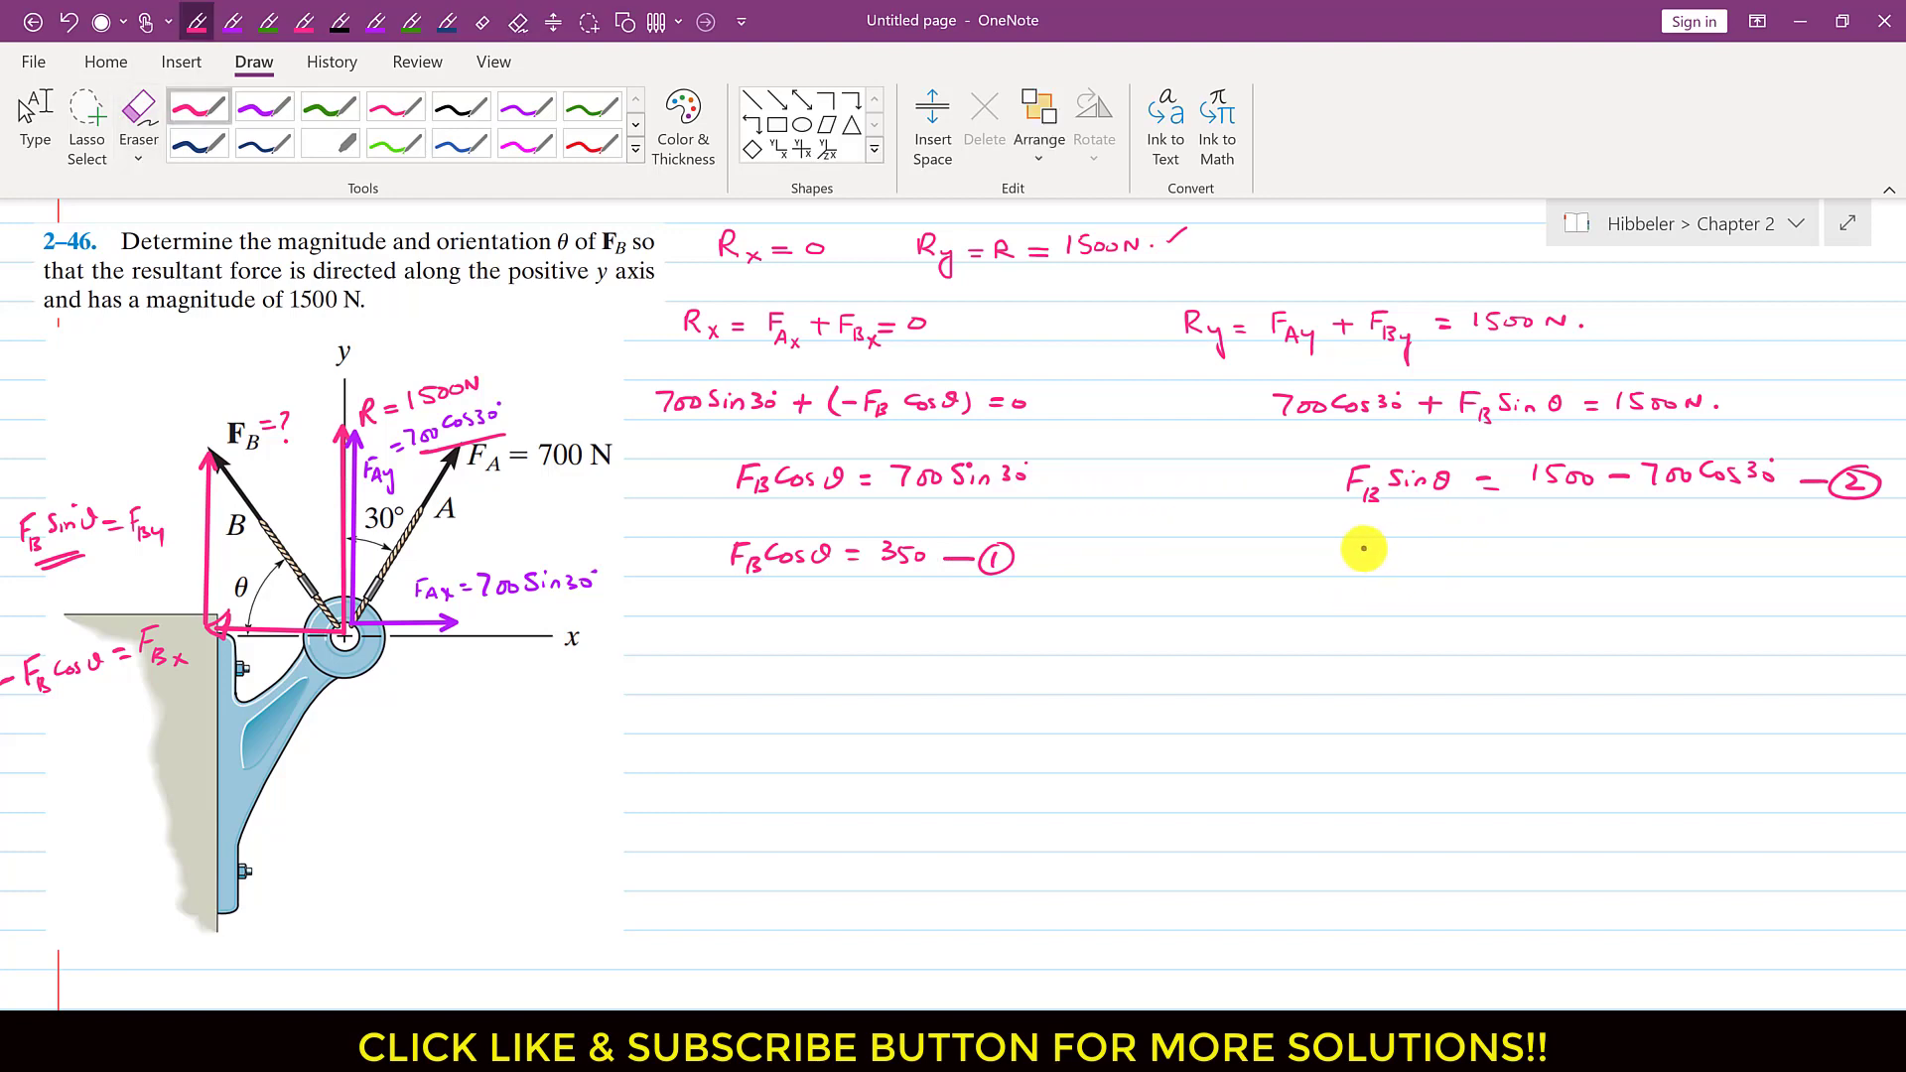
{"action": "left_click_drag", "start_coordinate": [1342, 541], "coordinate": [1362, 554]}
{"action": "left_click_drag", "start_coordinate": [1382, 547], "coordinate": [1430, 558]}
{"action": "left_click_drag", "start_coordinate": [1431, 546], "coordinate": [1466, 549]}
{"action": "left_click_drag", "start_coordinate": [1450, 558], "coordinate": [1466, 558]}
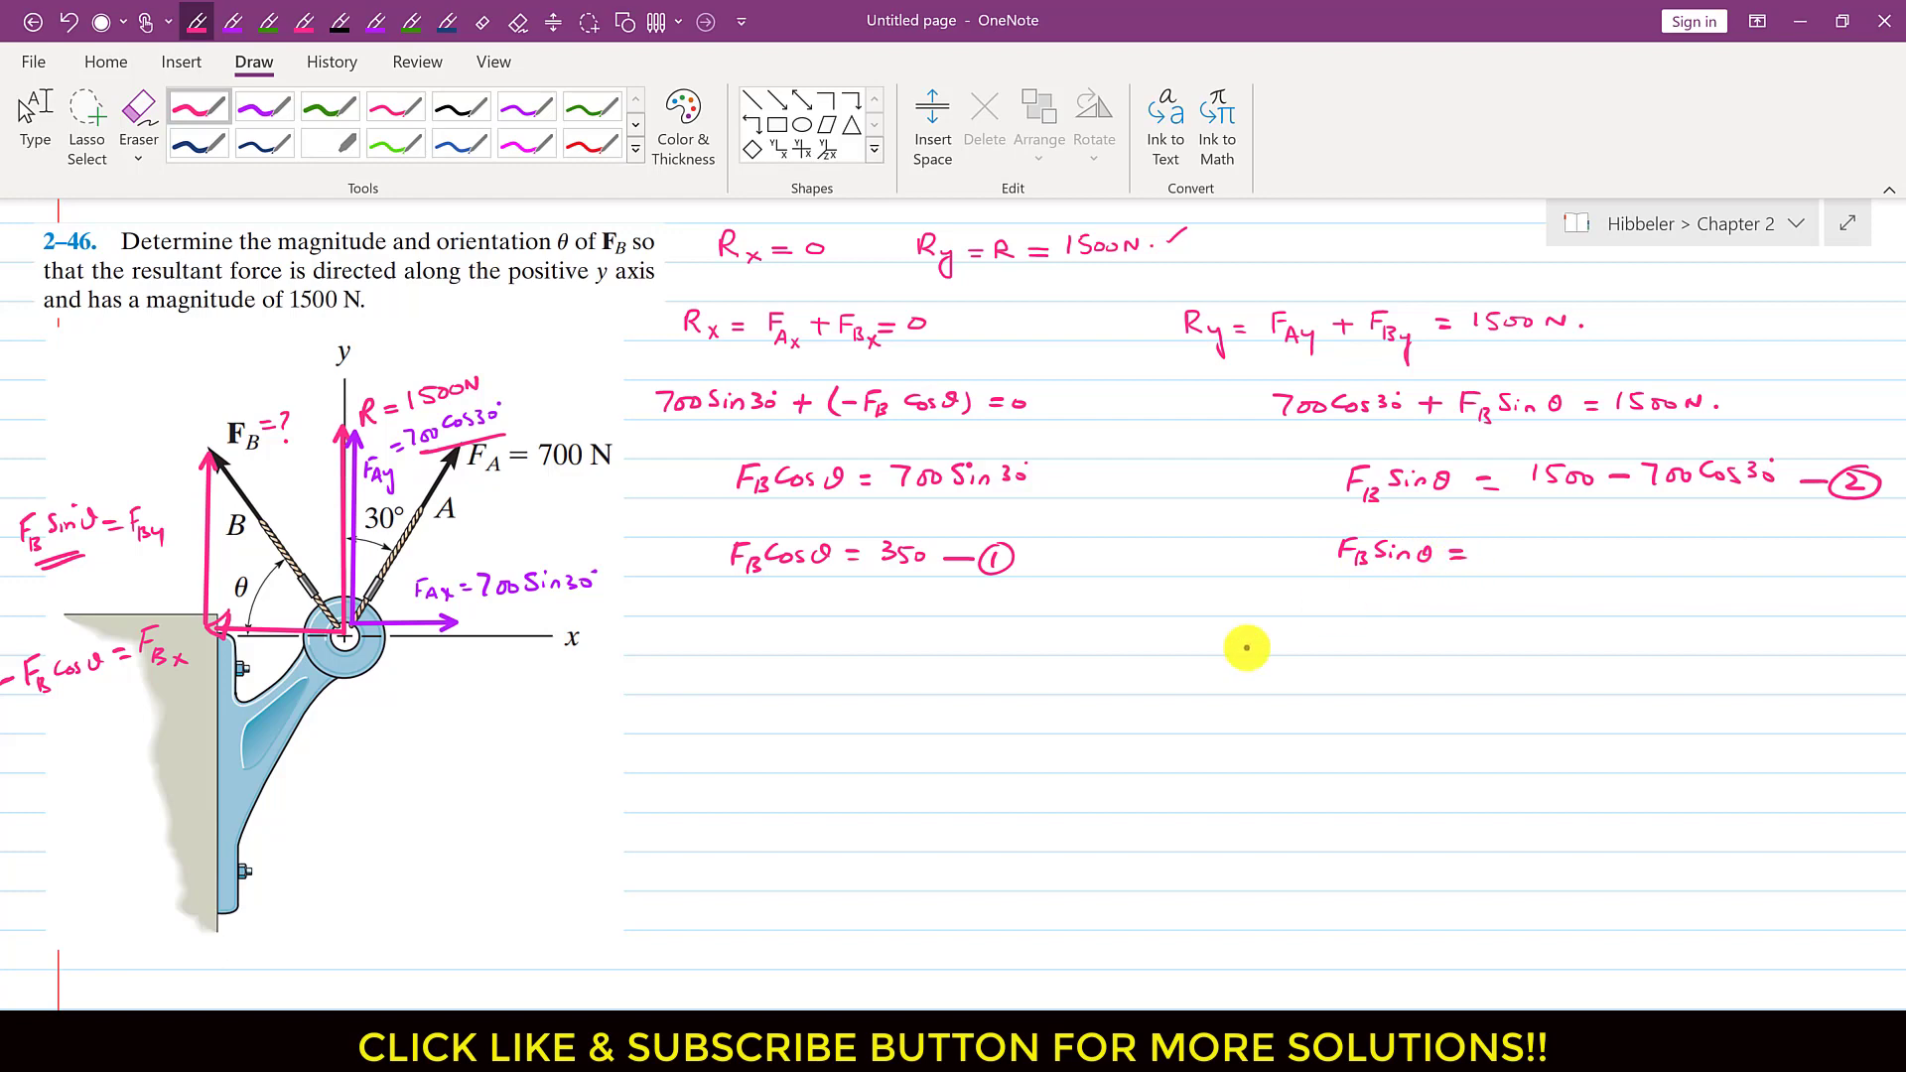
Compute 1500 − 700cos(30) = 893.7822174 on the emulator and write F_B sinθ = 893.78 (2).
{"action": "left_click", "coordinate": [675, 1003]}
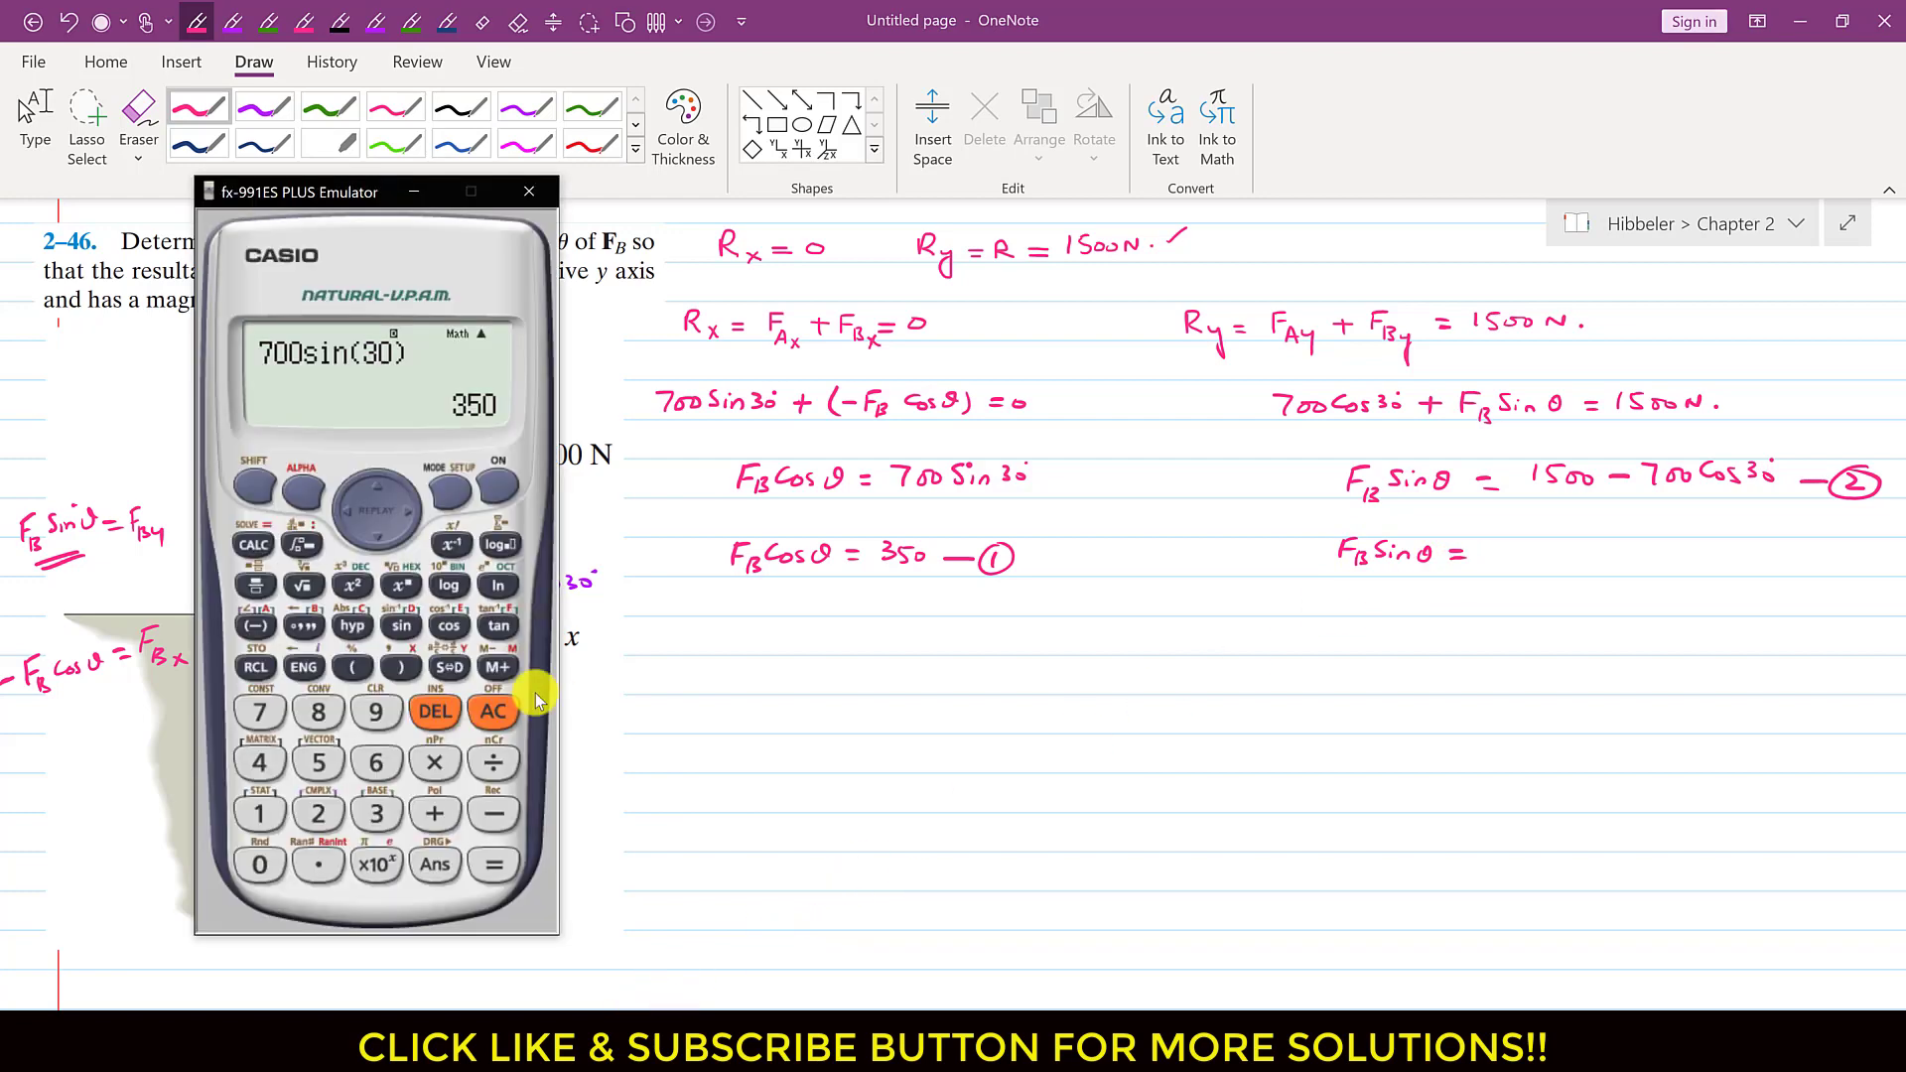
{"action": "left_click", "coordinate": [493, 711]}
{"action": "left_click", "coordinate": [266, 814]}
{"action": "left_click", "coordinate": [319, 763]}
{"action": "left_click", "coordinate": [259, 863]}
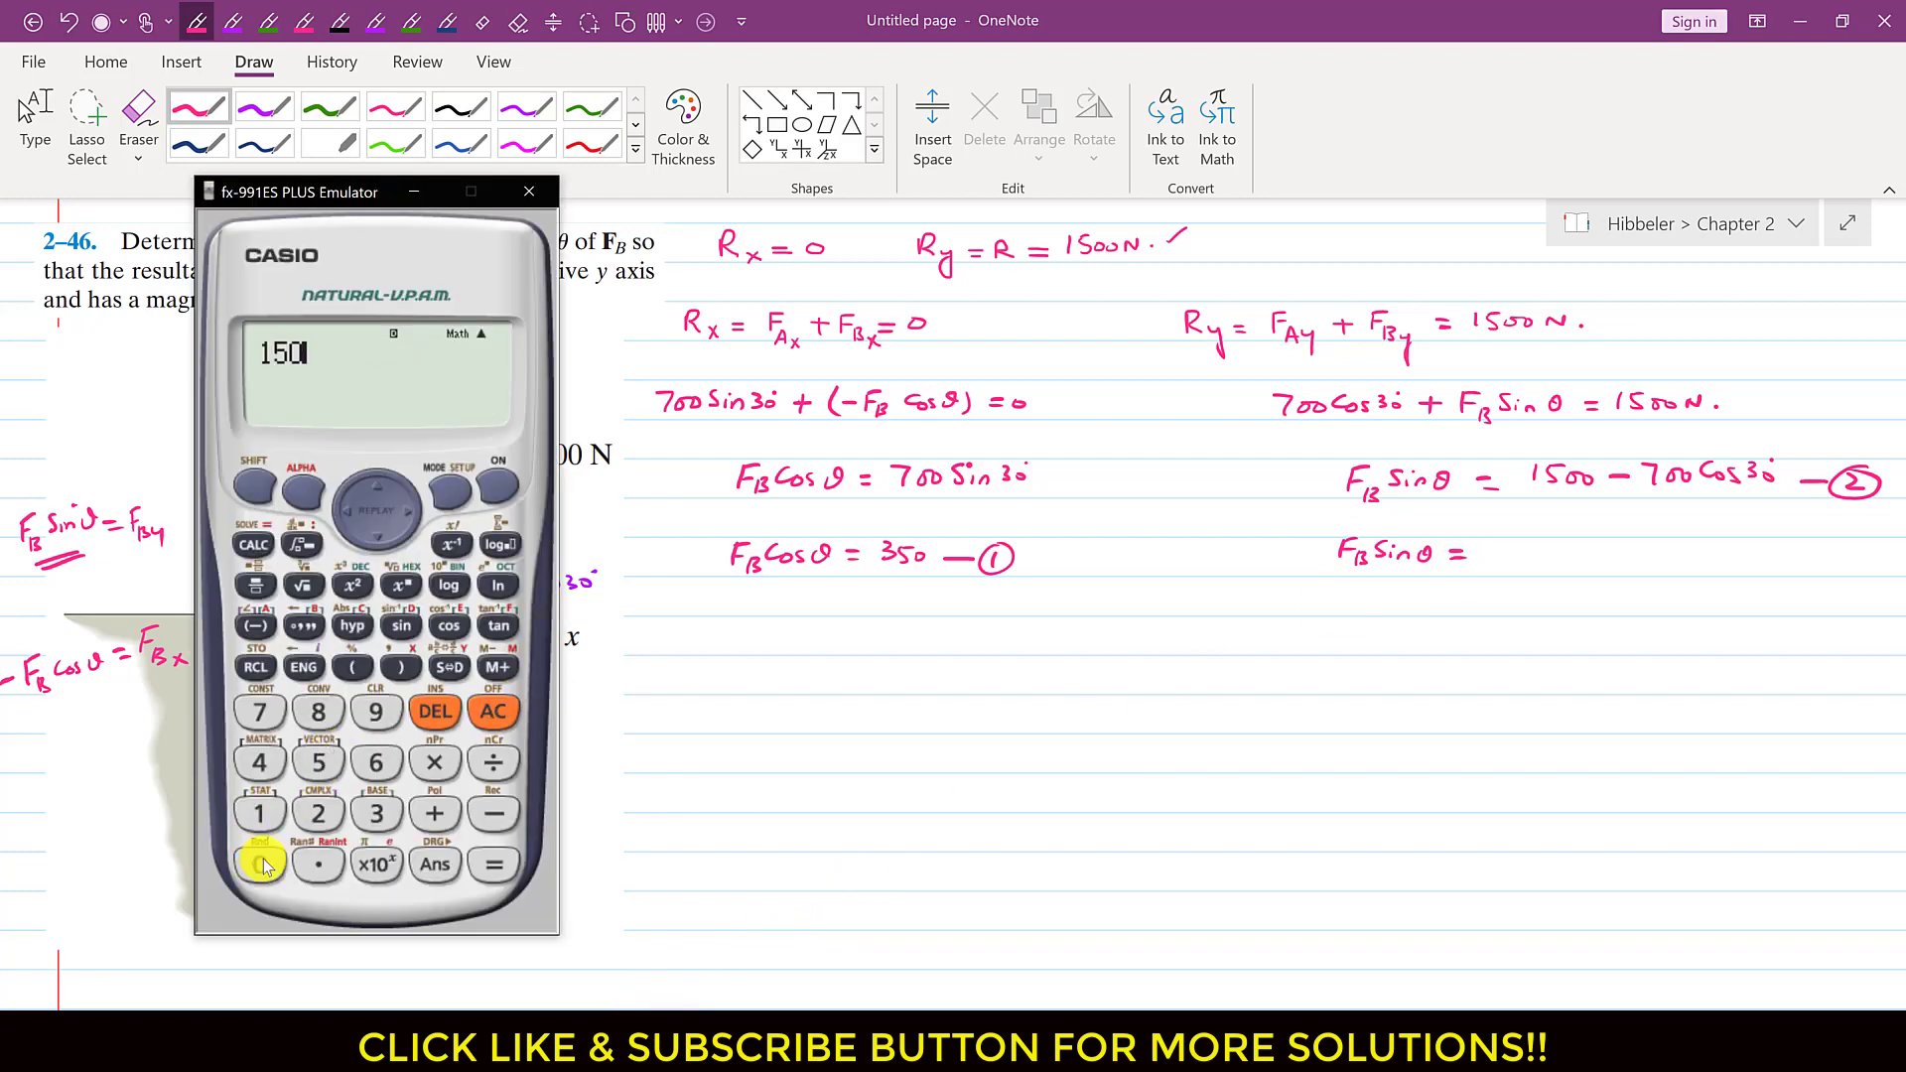
{"action": "left_click", "coordinate": [259, 864]}
{"action": "left_click", "coordinate": [486, 815]}
{"action": "left_click", "coordinate": [260, 710]}
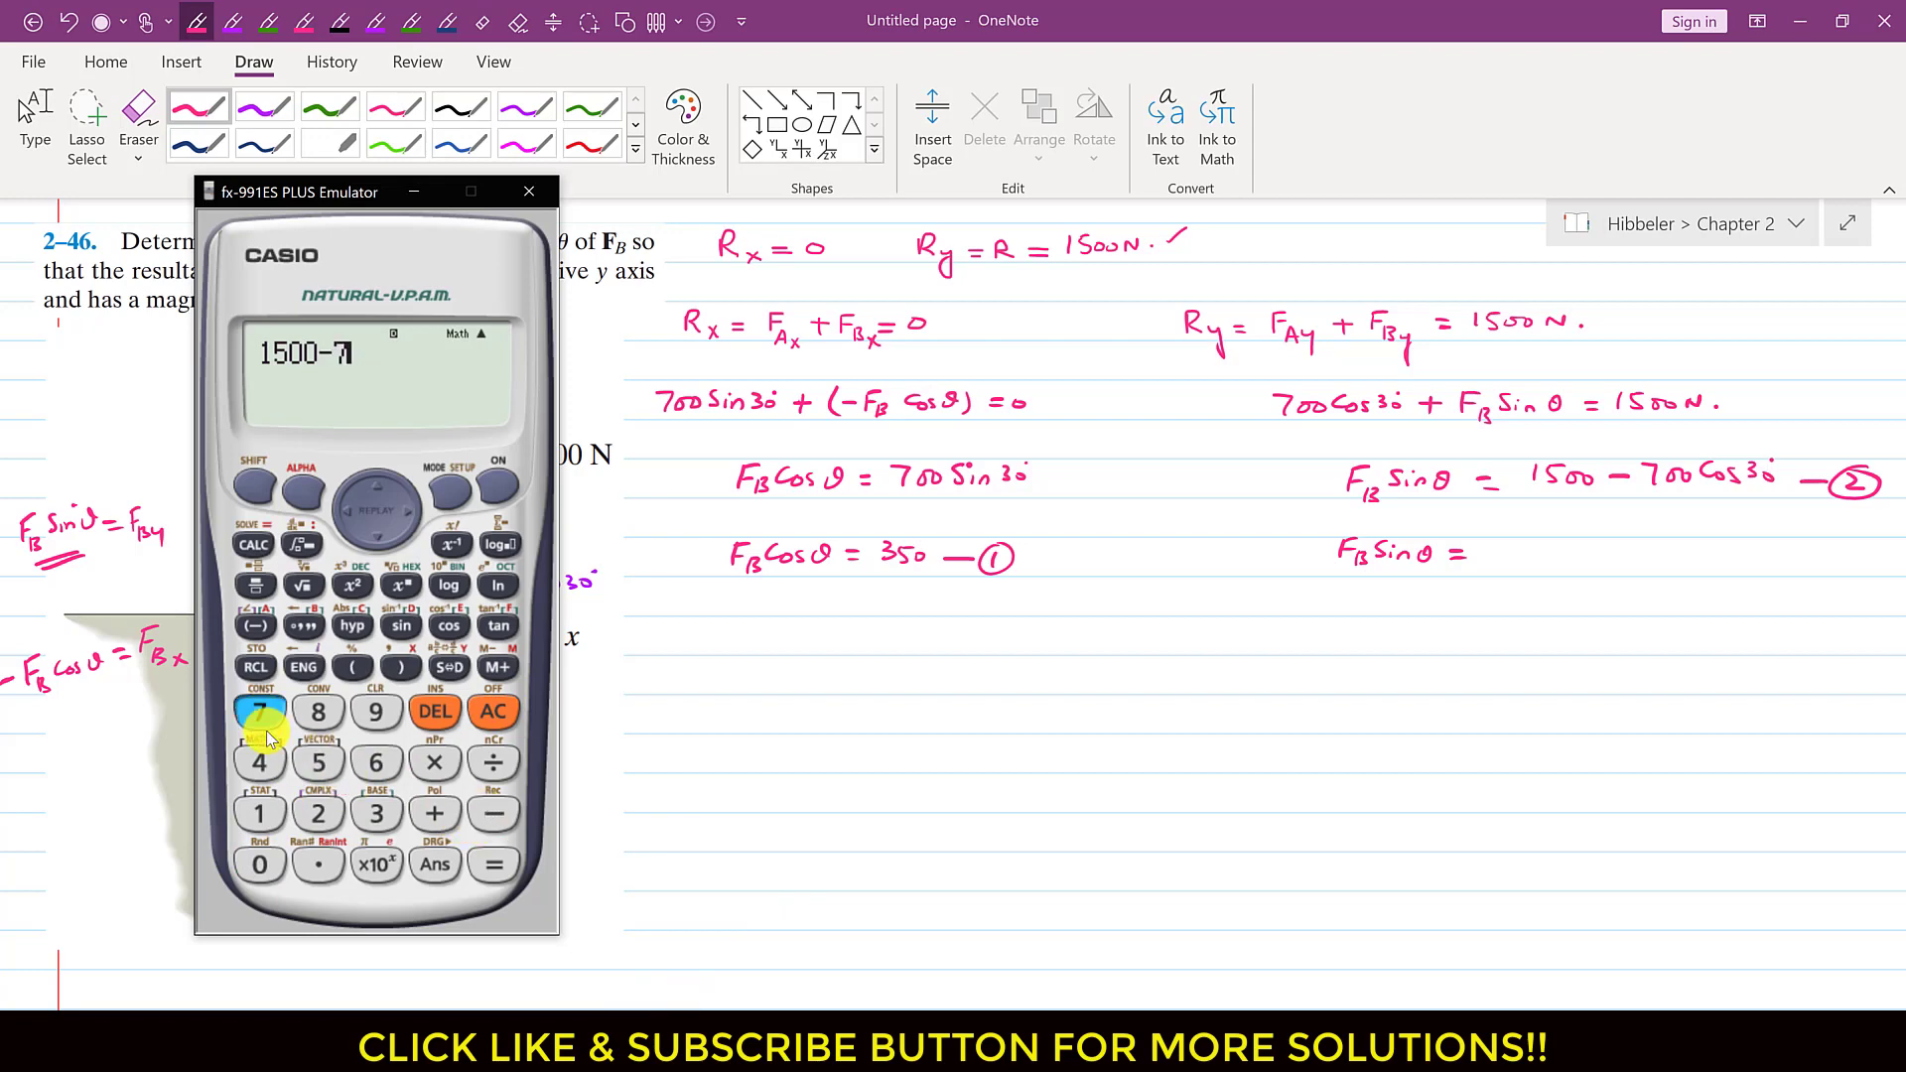
{"action": "left_click", "coordinate": [259, 864]}
{"action": "left_click", "coordinate": [259, 864]}
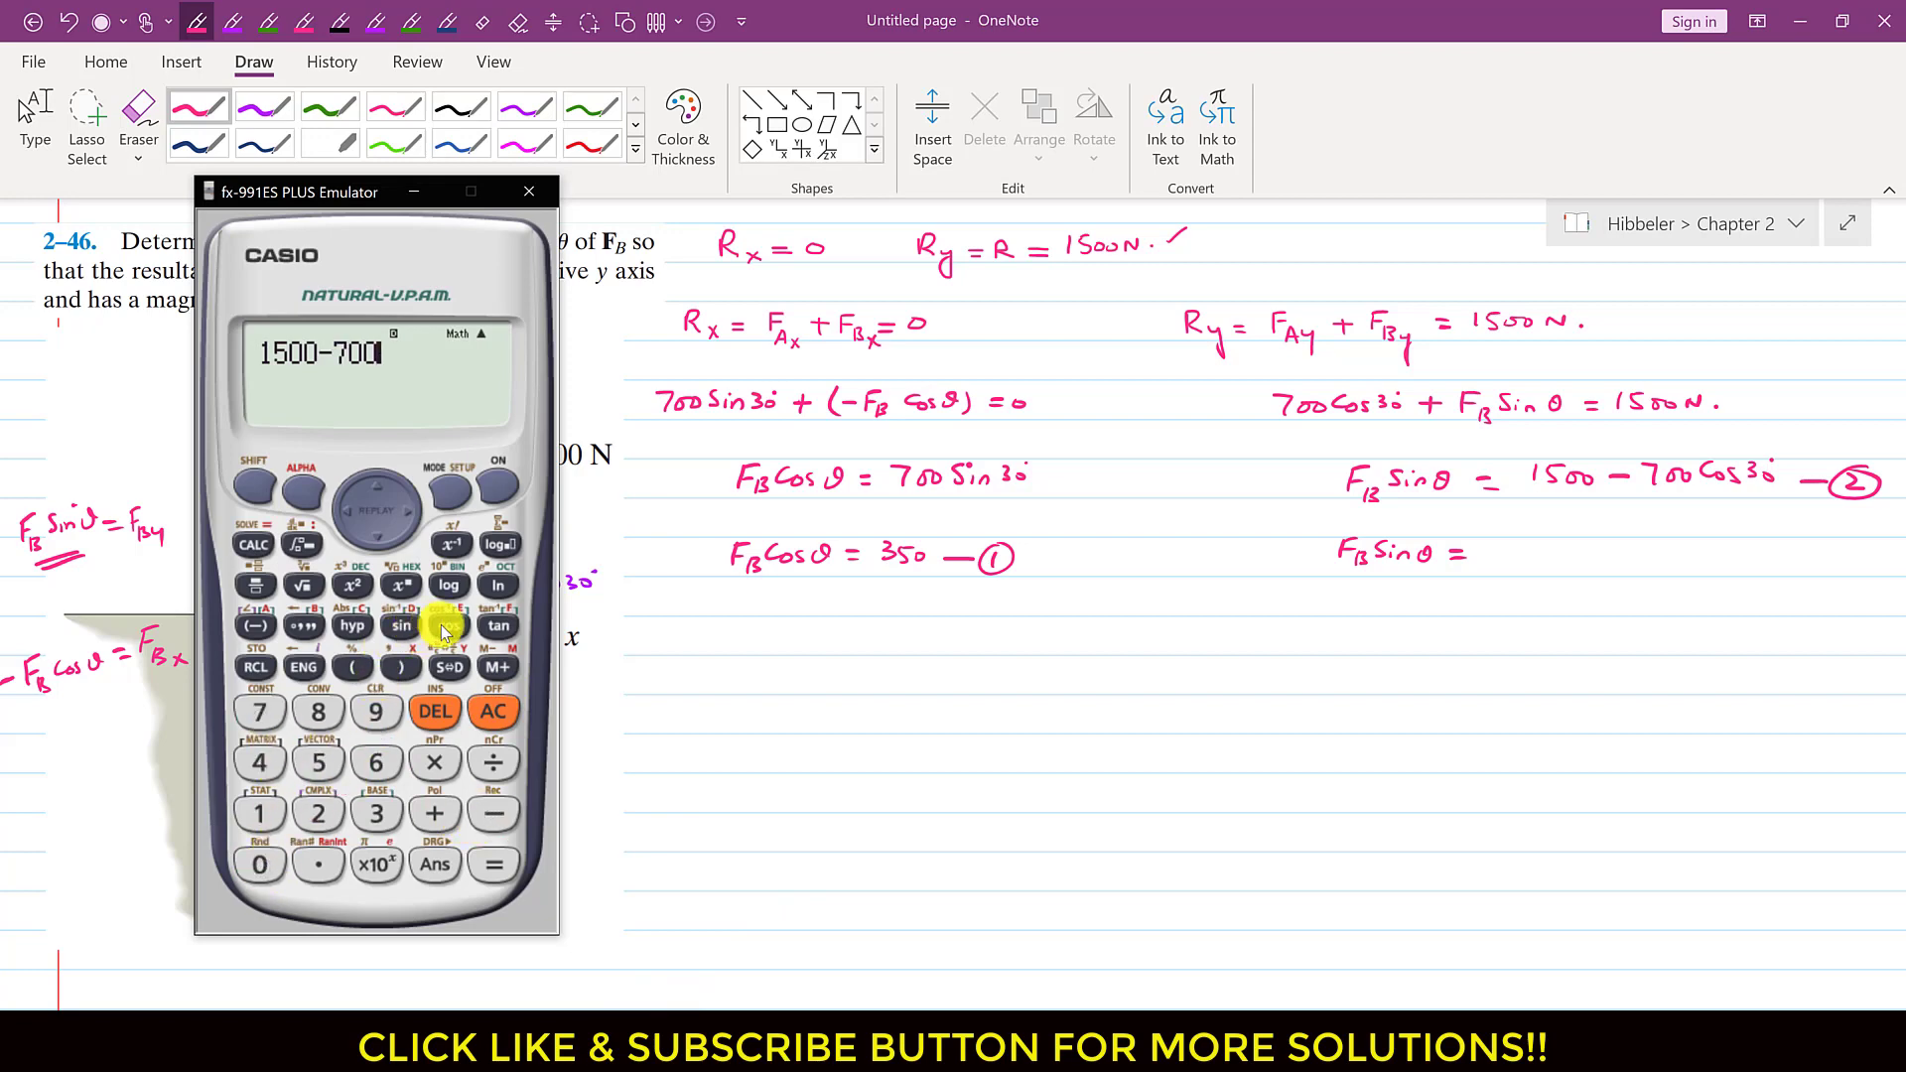
{"action": "left_click", "coordinate": [259, 864]}
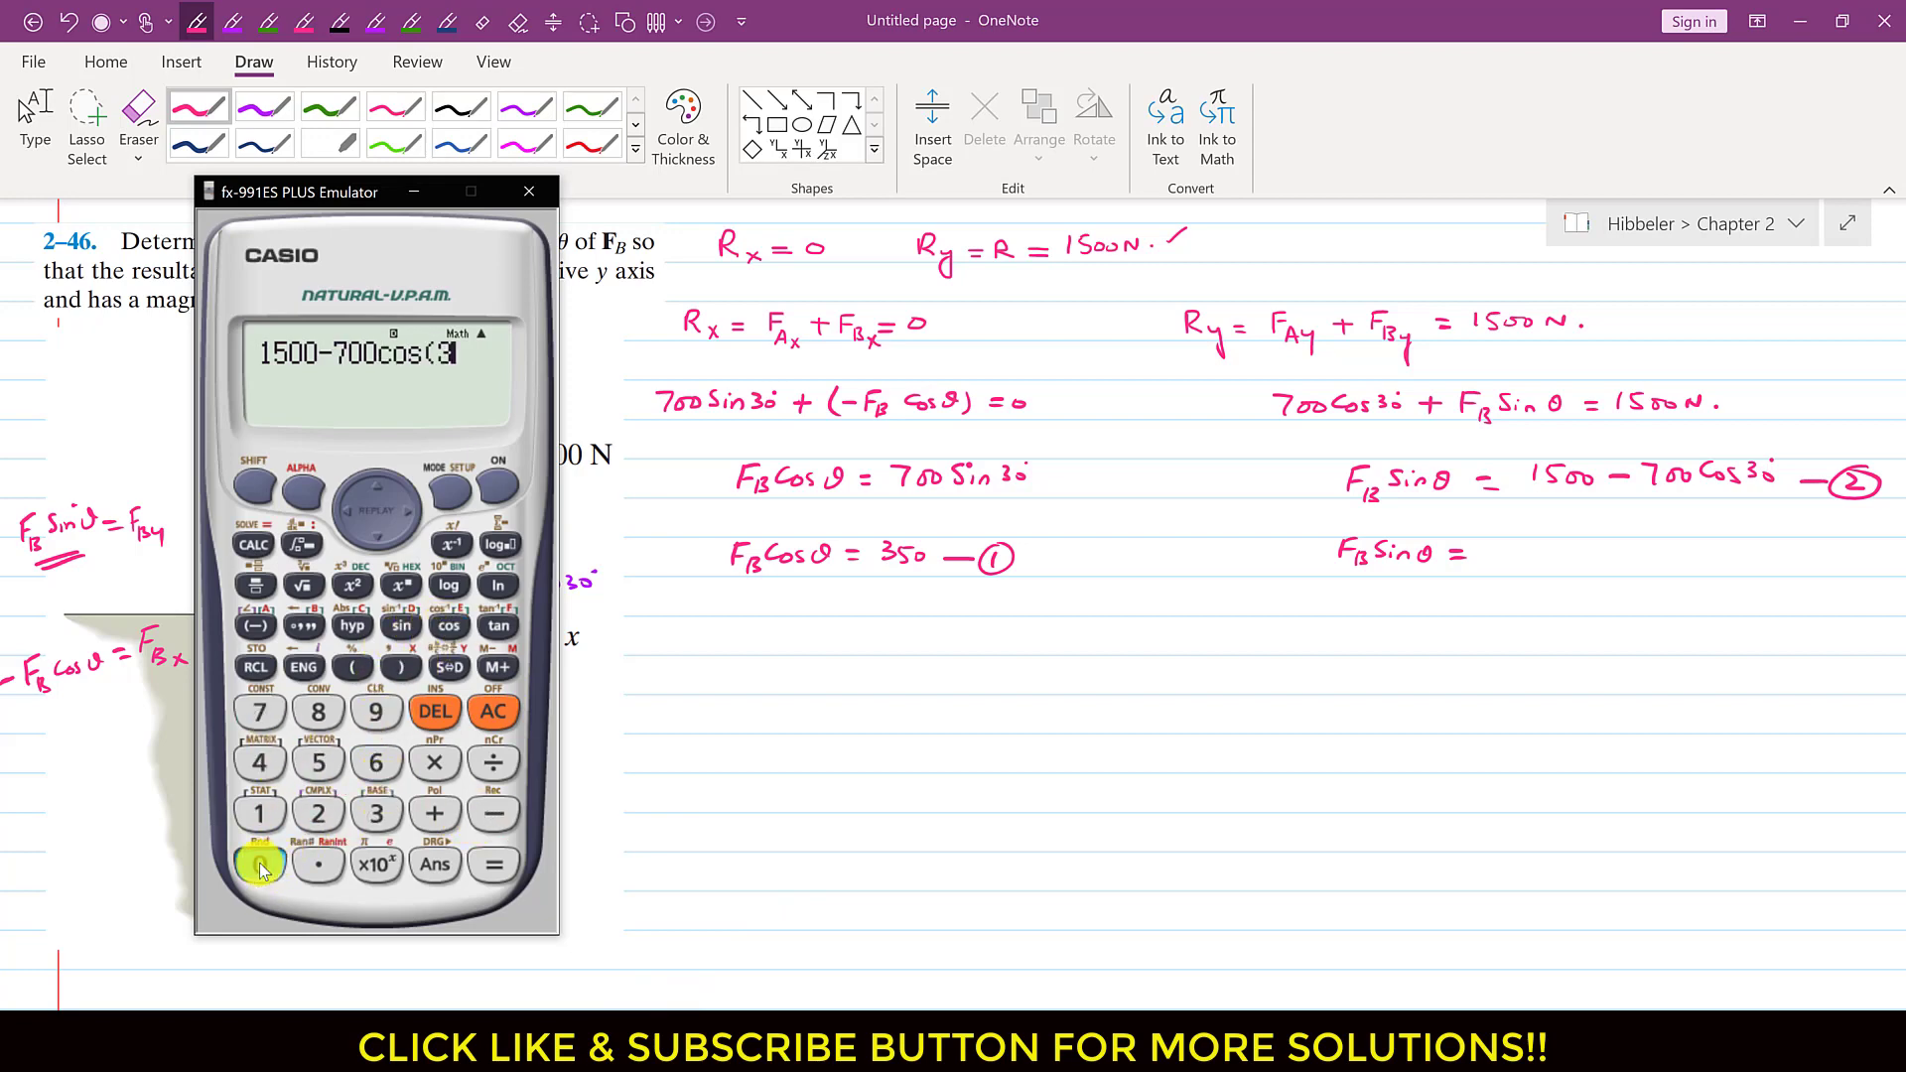
{"action": "left_click", "coordinate": [401, 667]}
{"action": "left_click", "coordinate": [493, 863]}
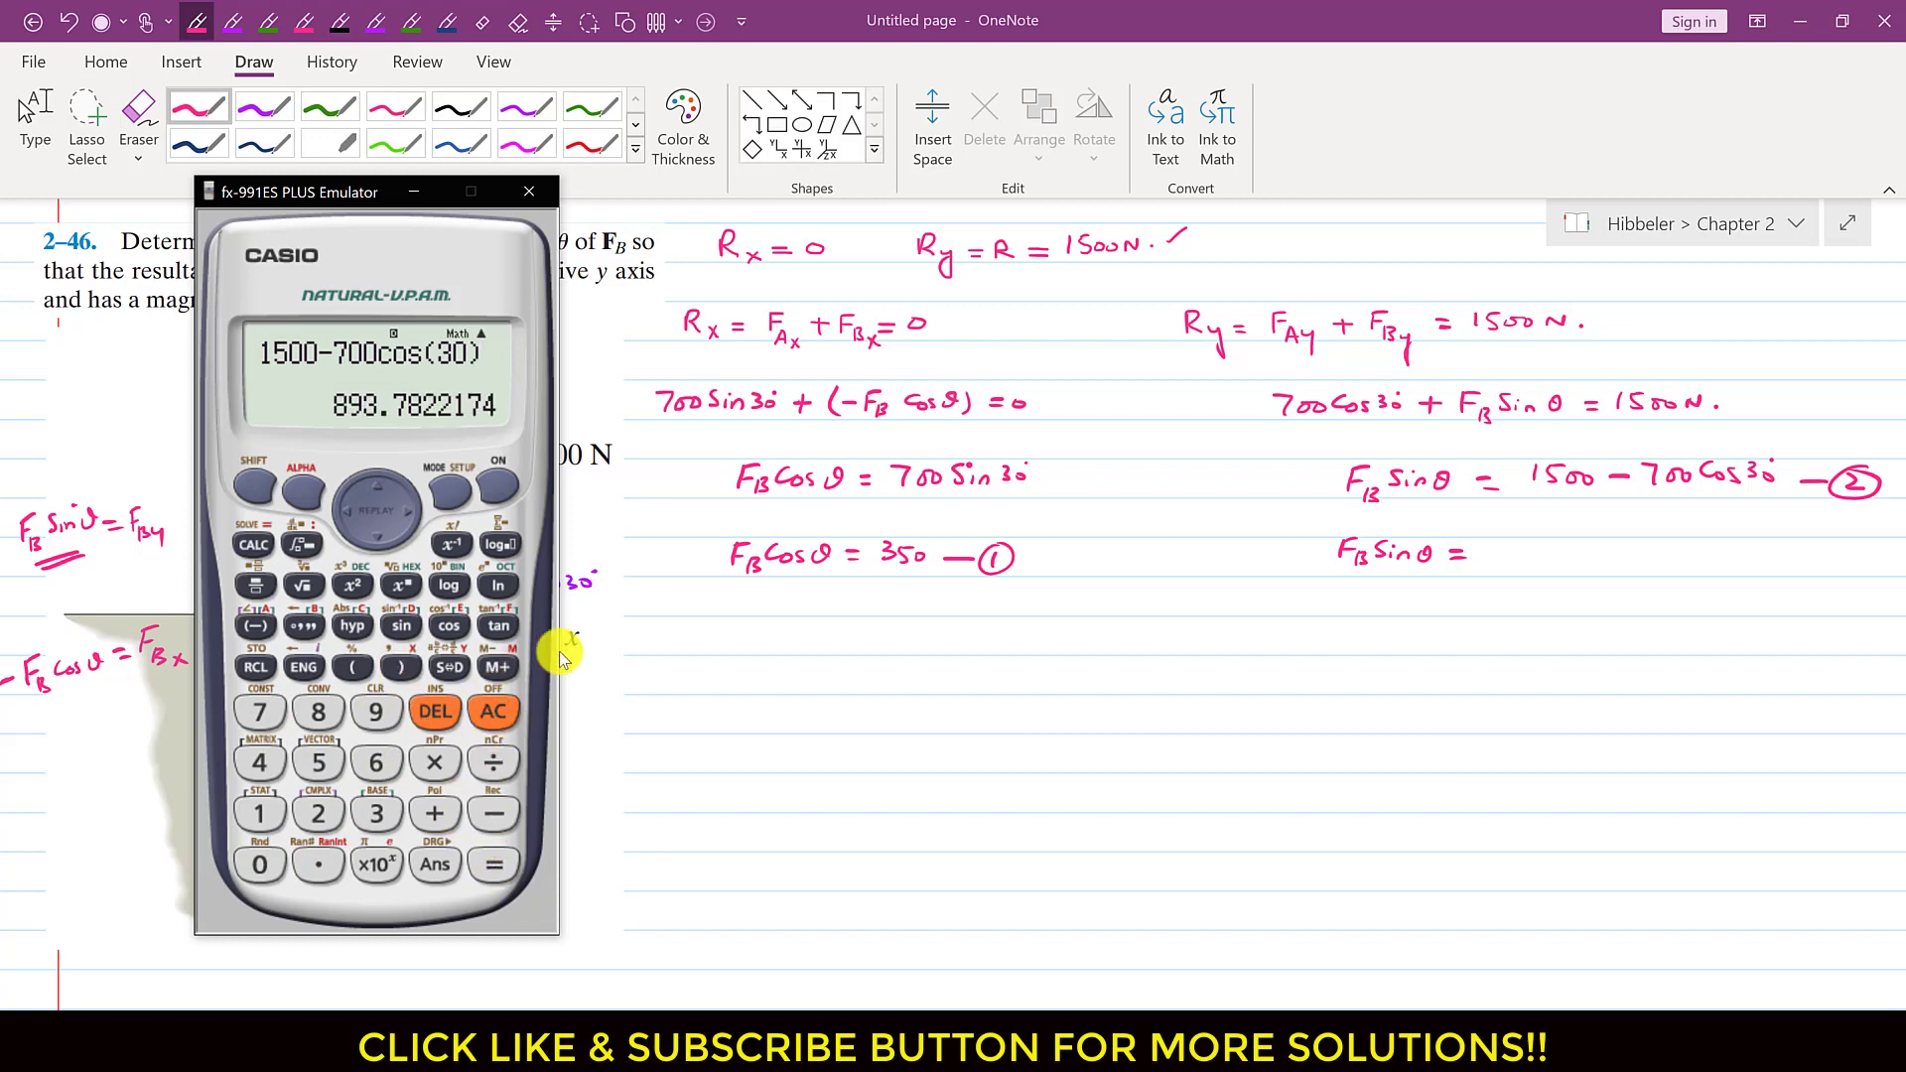
{"action": "mouse_move", "coordinate": [1524, 533]}
{"action": "left_mouse_down"}
{"action": "mouse_move", "coordinate": [1636, 552]}
{"action": "mouse_move", "coordinate": [1639, 581]}
{"action": "mouse_move", "coordinate": [1631, 562]}
{"action": "mouse_move", "coordinate": [1709, 568]}
{"action": "left_mouse_up"}
{"action": "left_click_drag", "start_coordinate": [1698, 541], "coordinate": [1693, 543]}
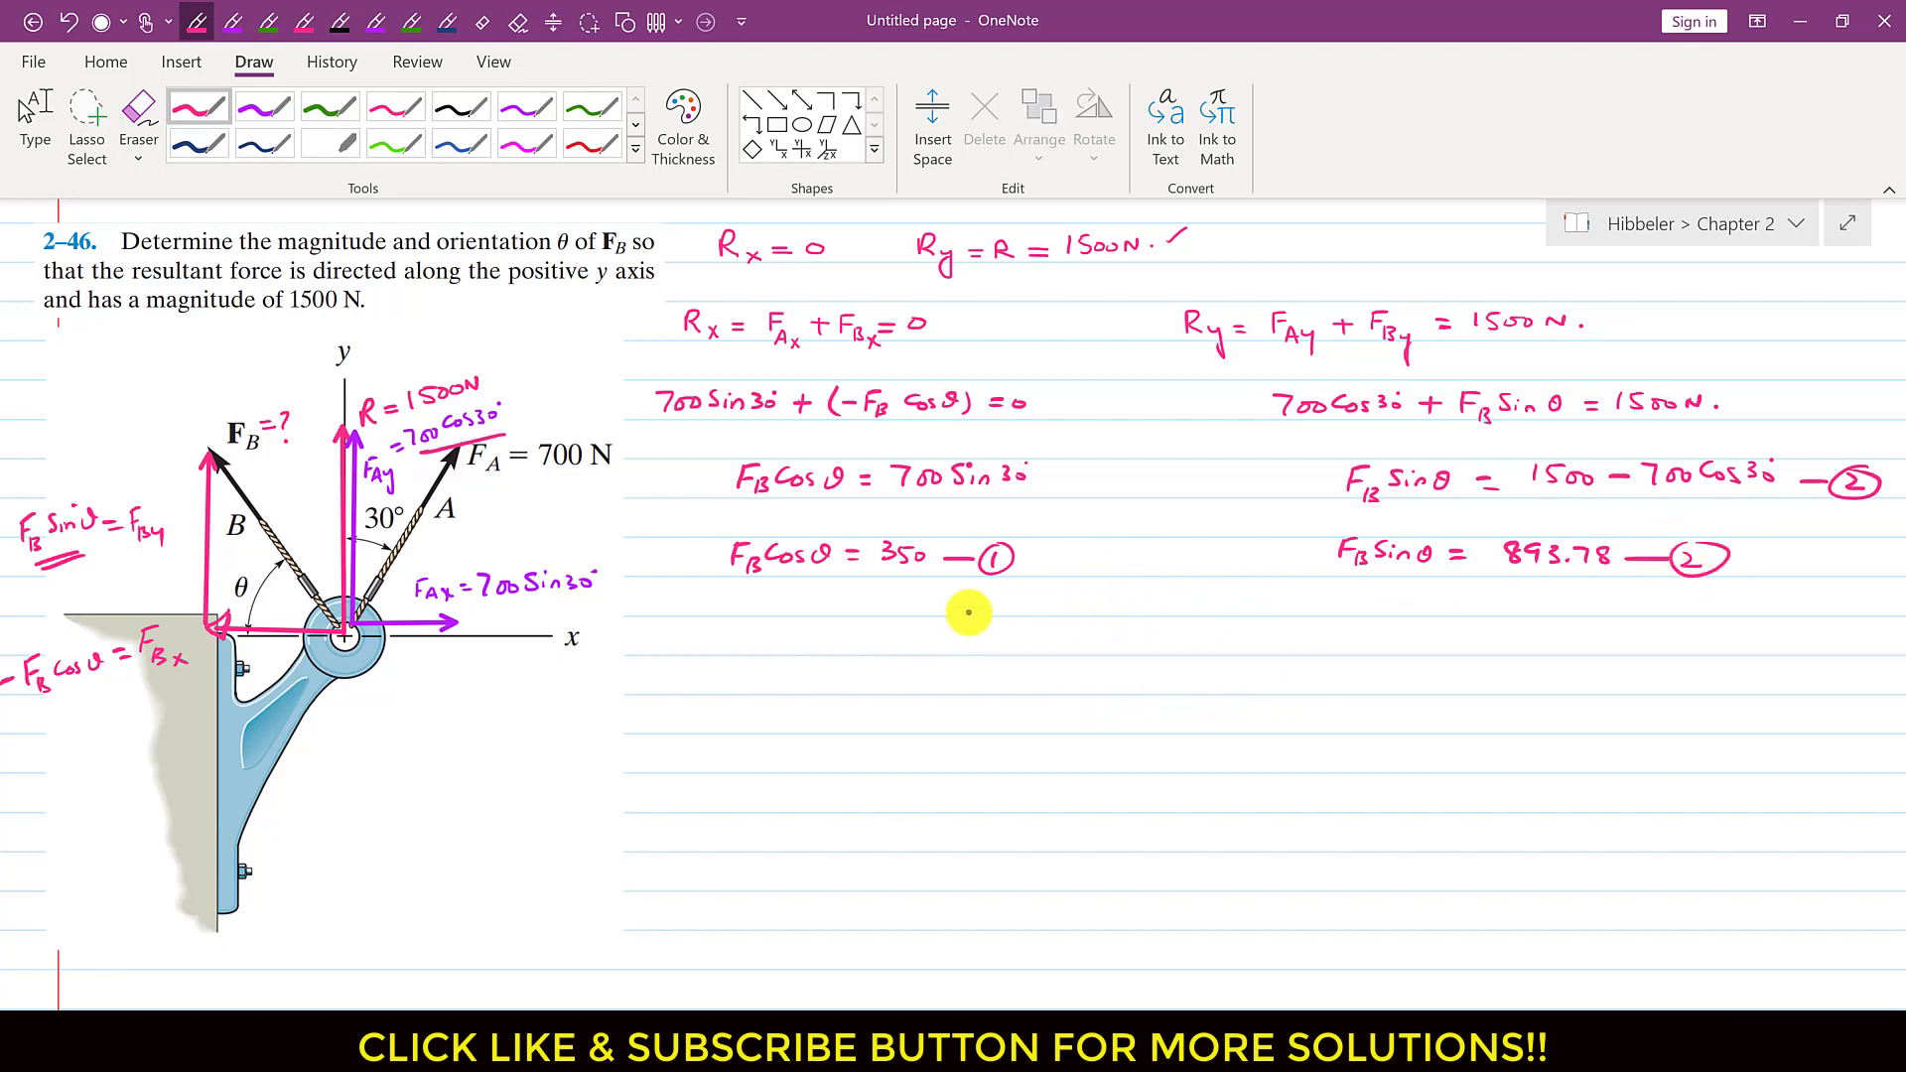
Write tanθ = F_B sinθ / F_B cosθ = 893.78/350, cancelling F_B.
{"action": "mouse_move", "coordinate": [963, 632]}
{"action": "left_mouse_down"}
{"action": "mouse_move", "coordinate": [979, 615]}
{"action": "mouse_move", "coordinate": [984, 633]}
{"action": "left_mouse_up"}
{"action": "left_click_drag", "start_coordinate": [1011, 615], "coordinate": [1030, 636]}
{"action": "left_click_drag", "start_coordinate": [1034, 635], "coordinate": [1074, 618]}
{"action": "left_click_drag", "start_coordinate": [955, 645], "coordinate": [1092, 644]}
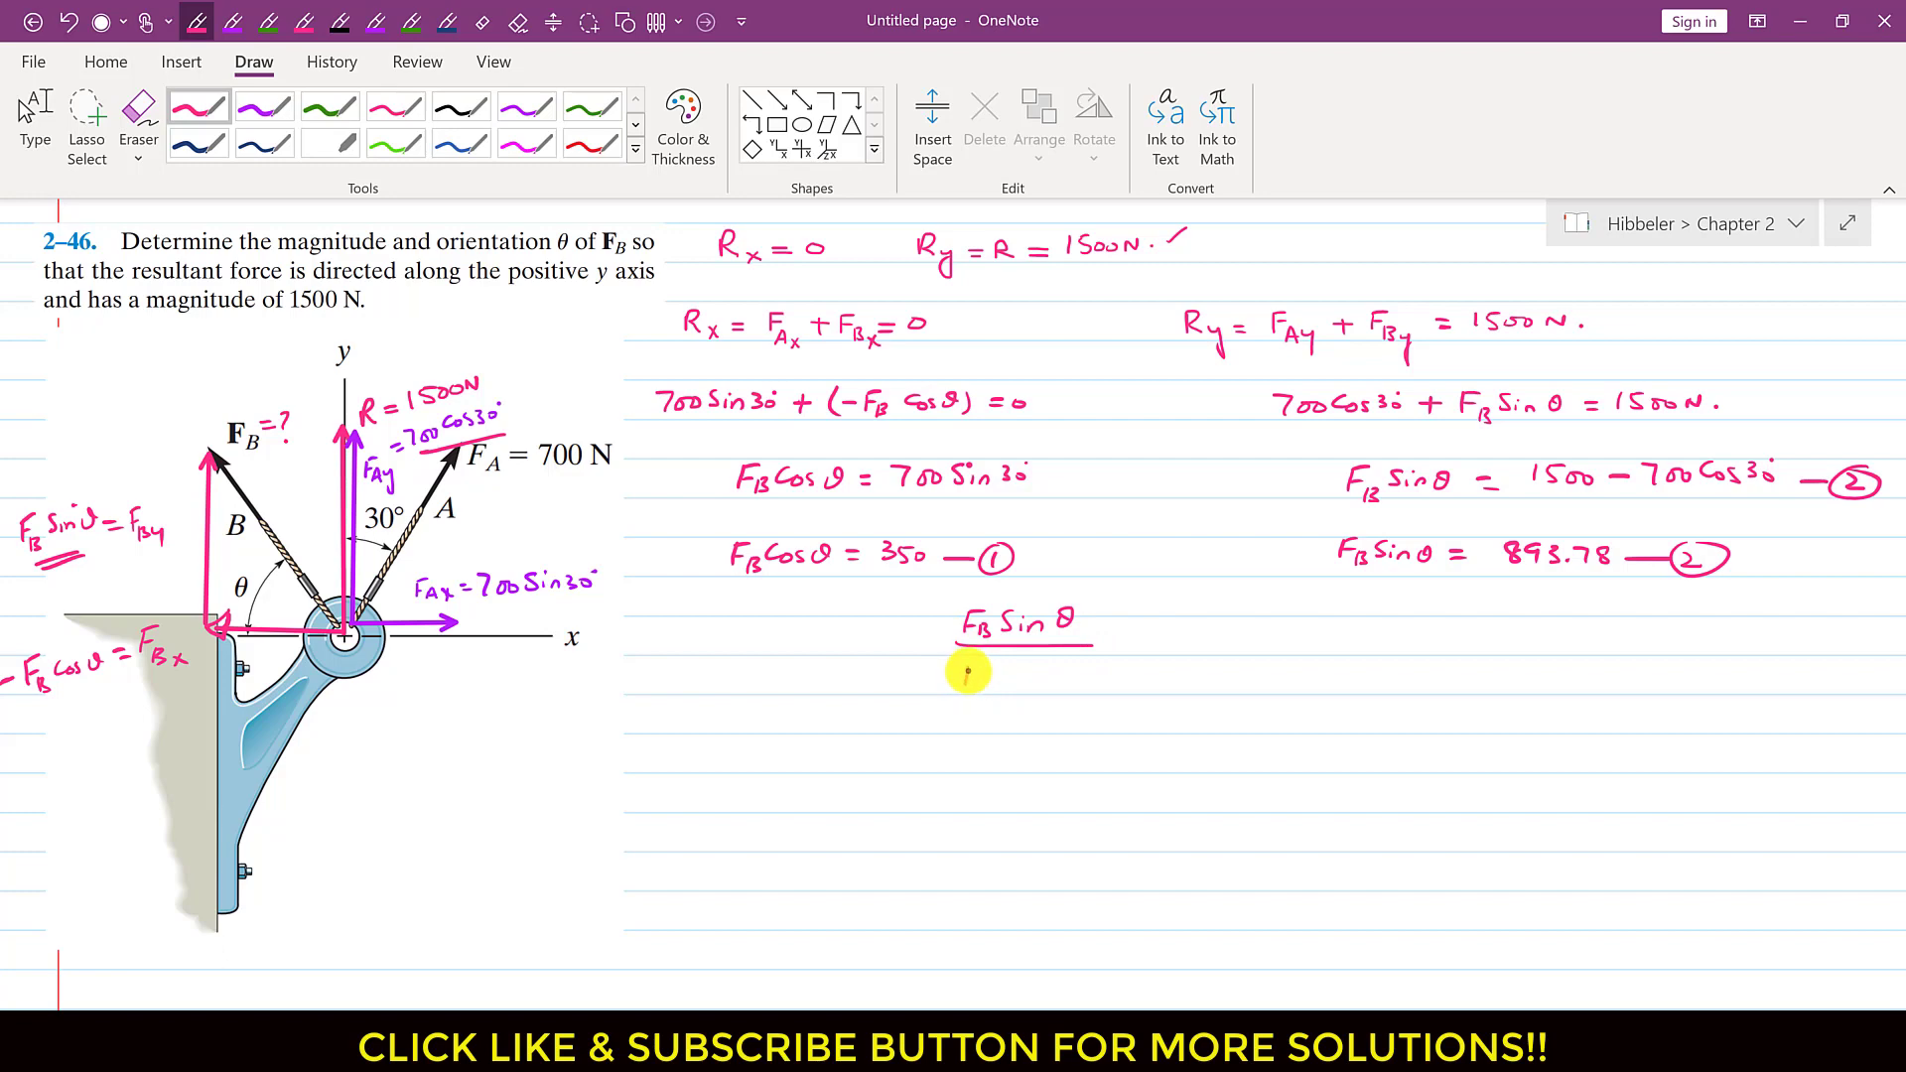
{"action": "mouse_move", "coordinate": [983, 671]}
{"action": "left_mouse_down"}
{"action": "mouse_move", "coordinate": [1021, 681]}
{"action": "mouse_move", "coordinate": [1130, 639]}
{"action": "left_mouse_up"}
{"action": "mouse_move", "coordinate": [1108, 646]}
{"action": "left_mouse_down"}
{"action": "mouse_move", "coordinate": [1272, 623]}
{"action": "mouse_move", "coordinate": [1322, 652]}
{"action": "mouse_move", "coordinate": [1241, 675]}
{"action": "mouse_move", "coordinate": [1257, 681]}
{"action": "left_mouse_up"}
{"action": "left_click_drag", "start_coordinate": [1275, 669], "coordinate": [1273, 670]}
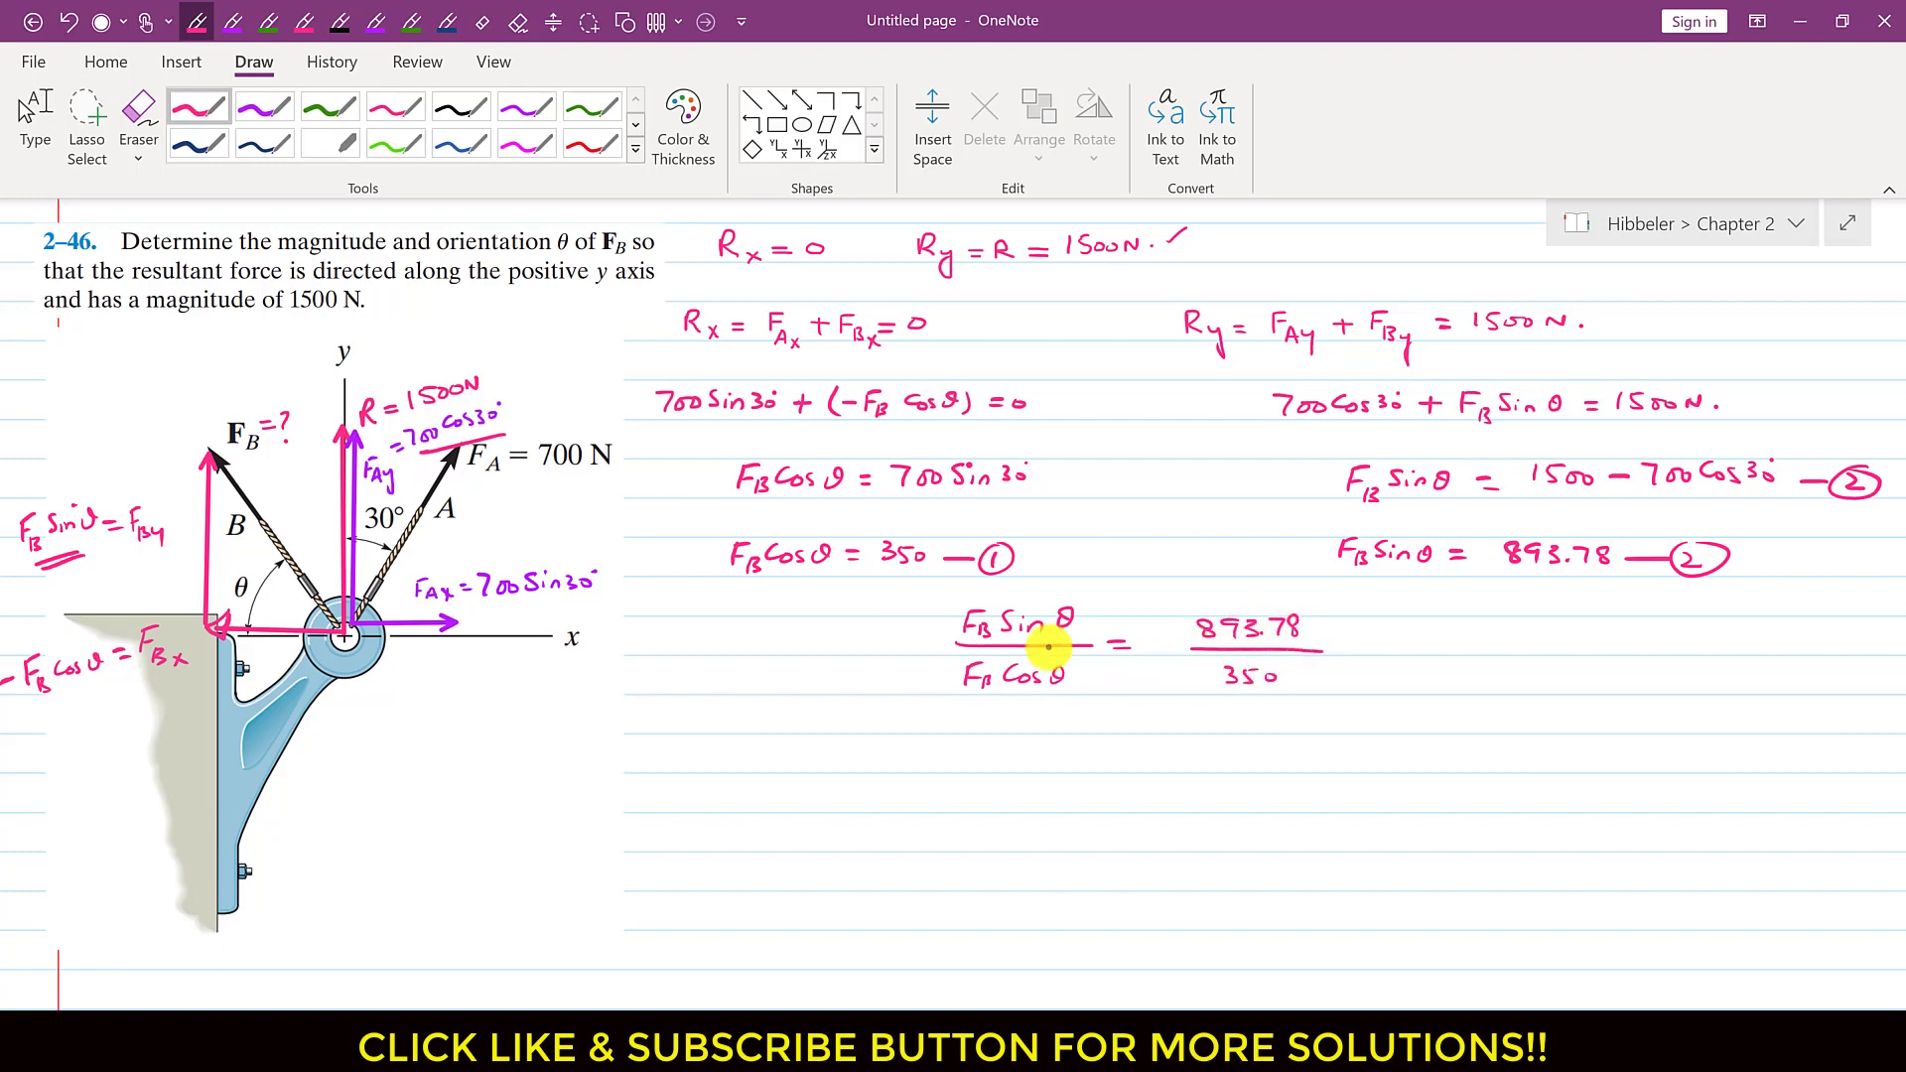
{"action": "mouse_move", "coordinate": [963, 644]}
{"action": "left_mouse_down"}
{"action": "mouse_move", "coordinate": [985, 609]}
{"action": "mouse_move", "coordinate": [963, 688]}
{"action": "mouse_move", "coordinate": [931, 638]}
{"action": "left_mouse_up"}
{"action": "left_click_drag", "start_coordinate": [909, 649], "coordinate": [931, 649]}
{"action": "mouse_move", "coordinate": [792, 621]}
{"action": "left_mouse_down"}
{"action": "mouse_move", "coordinate": [789, 648]}
{"action": "mouse_move", "coordinate": [851, 638]}
{"action": "left_mouse_up"}
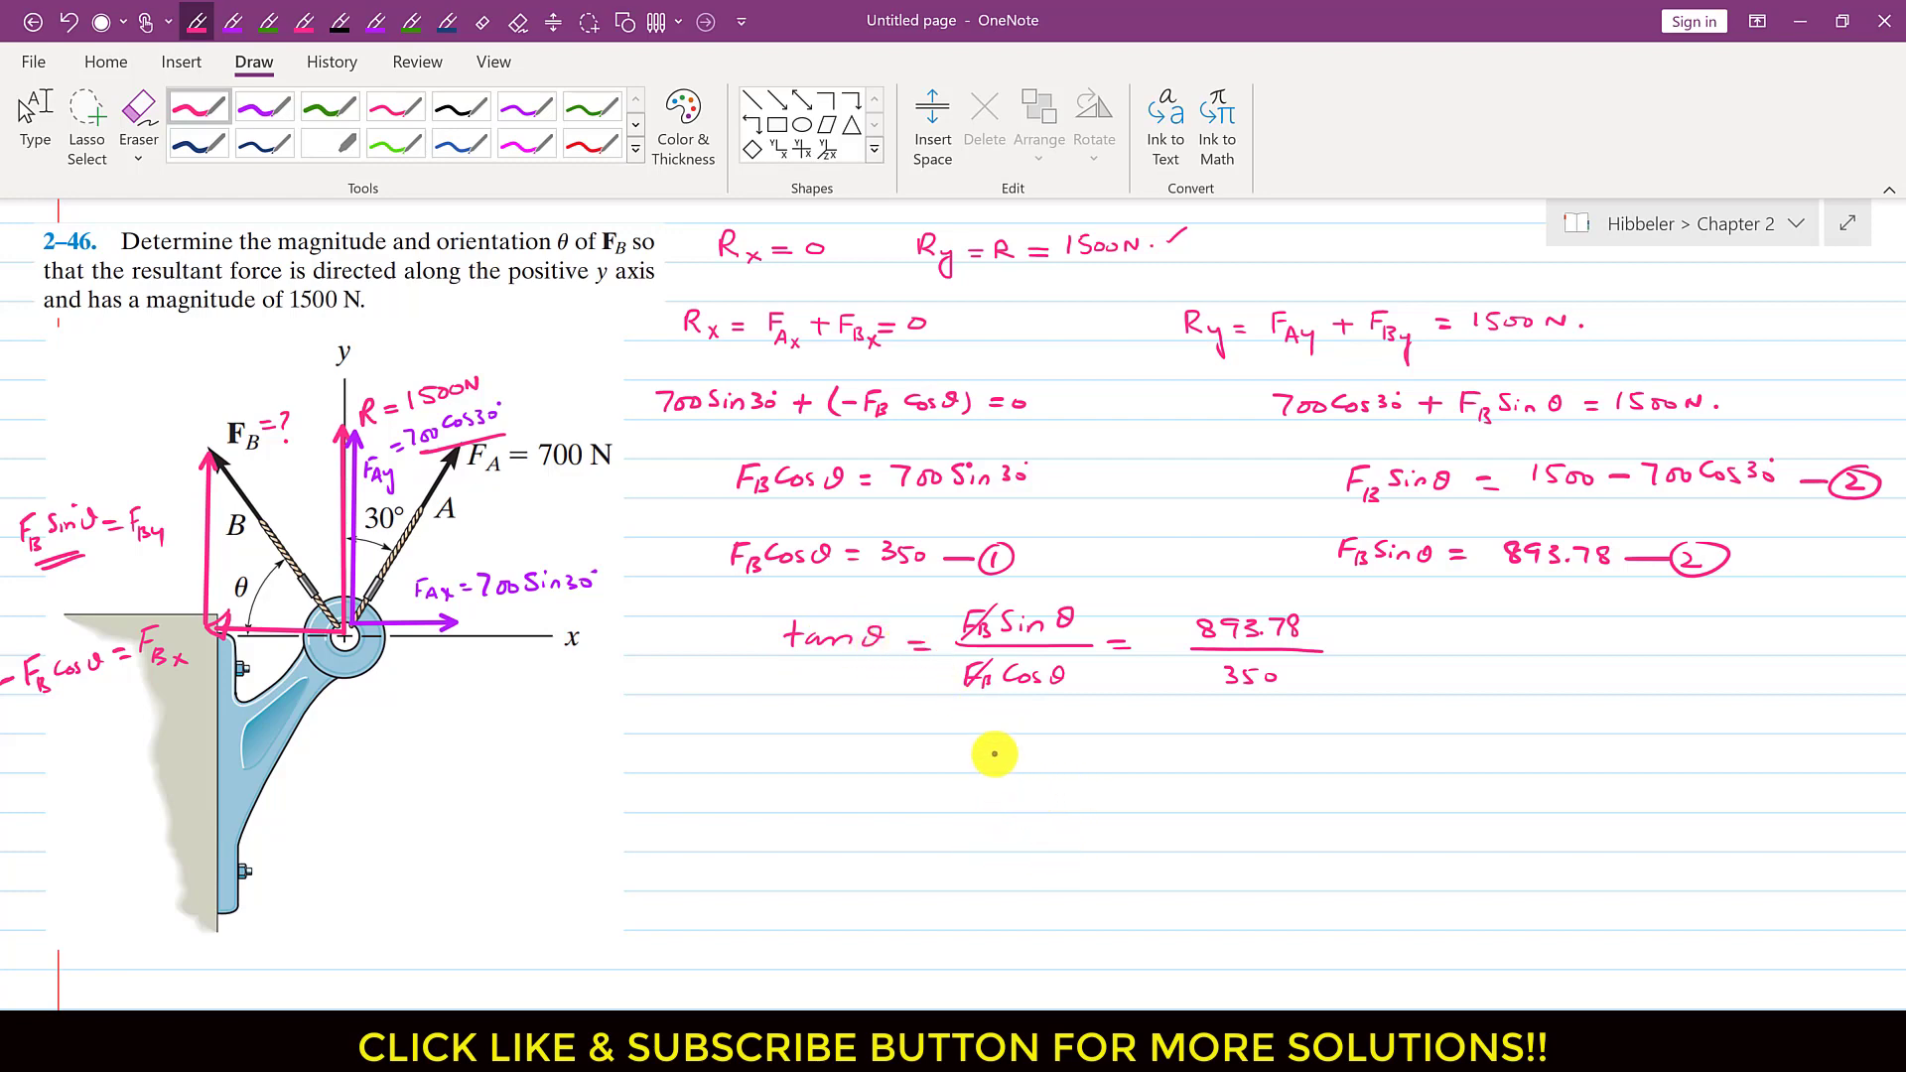
Write θ = tan⁻¹(893.78/350) on the line below.
{"action": "mouse_move", "coordinate": [929, 717]}
{"action": "left_mouse_down"}
{"action": "mouse_move", "coordinate": [925, 734]}
{"action": "mouse_move", "coordinate": [960, 722]}
{"action": "left_mouse_up"}
{"action": "left_click_drag", "start_coordinate": [946, 731], "coordinate": [990, 731]}
{"action": "left_click_drag", "start_coordinate": [979, 717], "coordinate": [1037, 732]}
{"action": "left_click_drag", "start_coordinate": [1030, 707], "coordinate": [1038, 706]}
{"action": "mouse_move", "coordinate": [1044, 701]}
{"action": "left_mouse_down"}
{"action": "mouse_move", "coordinate": [1093, 762]}
{"action": "mouse_move", "coordinate": [1106, 703]}
{"action": "left_mouse_up"}
{"action": "mouse_move", "coordinate": [1134, 705]}
{"action": "left_mouse_down"}
{"action": "mouse_move", "coordinate": [1206, 720]}
{"action": "mouse_move", "coordinate": [1134, 760]}
{"action": "left_mouse_up"}
{"action": "left_click_drag", "start_coordinate": [1156, 742], "coordinate": [1150, 760]}
{"action": "left_click_drag", "start_coordinate": [1170, 746], "coordinate": [1223, 765]}
Evaluate tan⁻¹(893.78/350) on the emulator, giving 68.61492505.
{"action": "left_click", "coordinate": [688, 1004]}
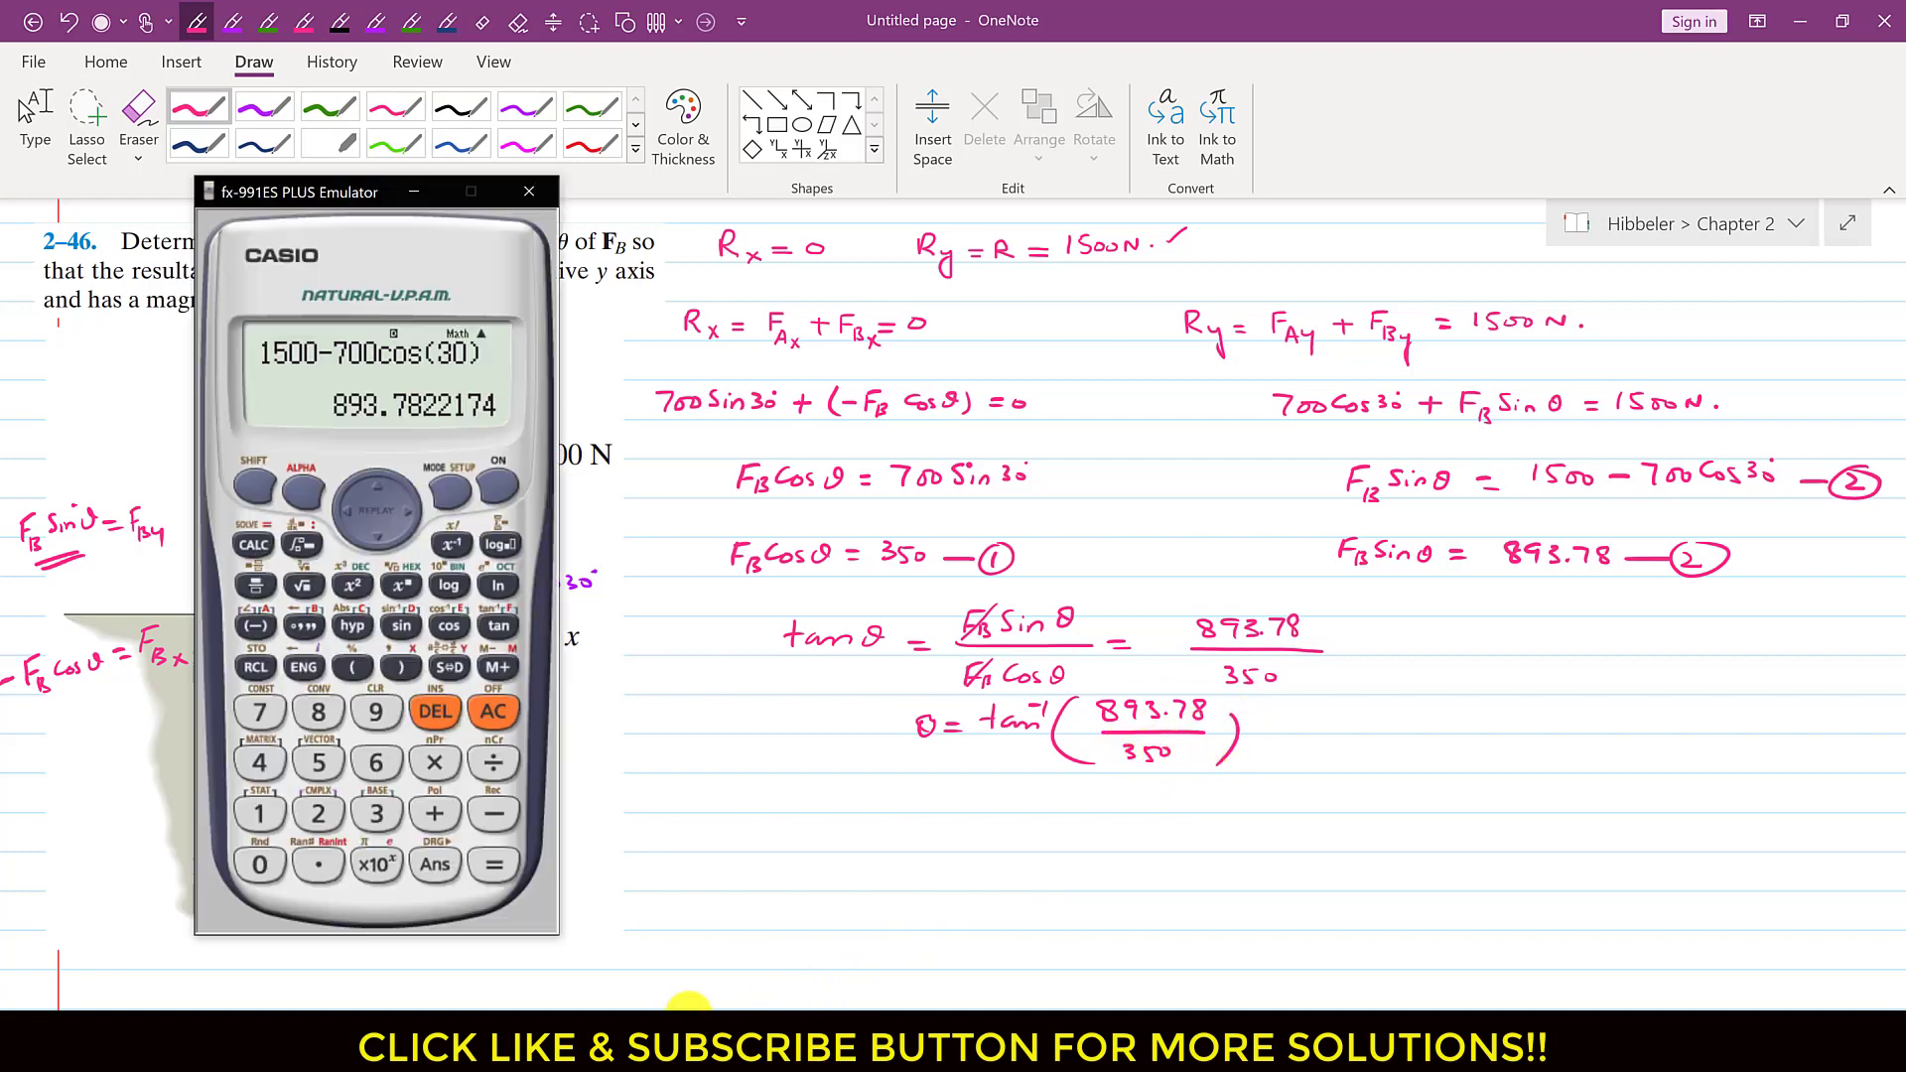
{"action": "left_click", "coordinate": [506, 729]}
{"action": "left_click", "coordinate": [255, 487]}
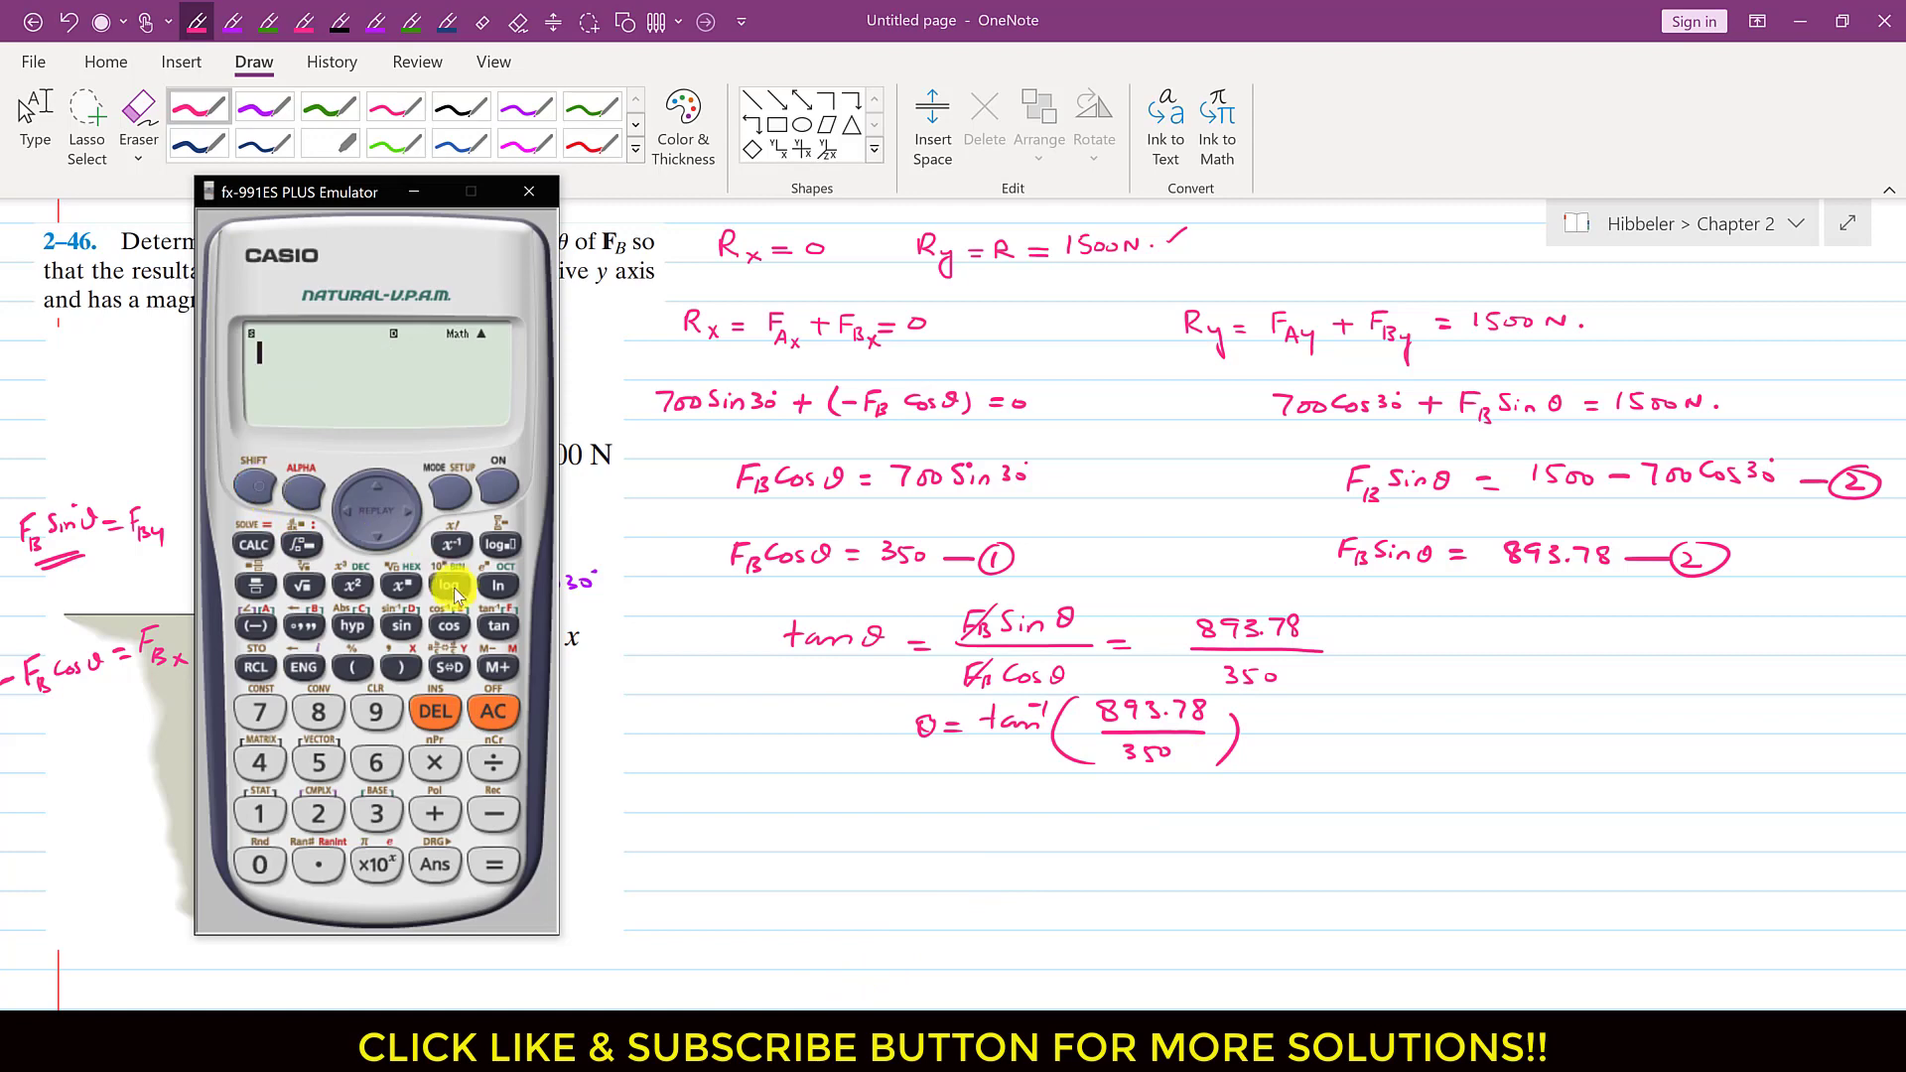
{"action": "left_click", "coordinate": [498, 625]}
{"action": "left_click", "coordinate": [303, 544]}
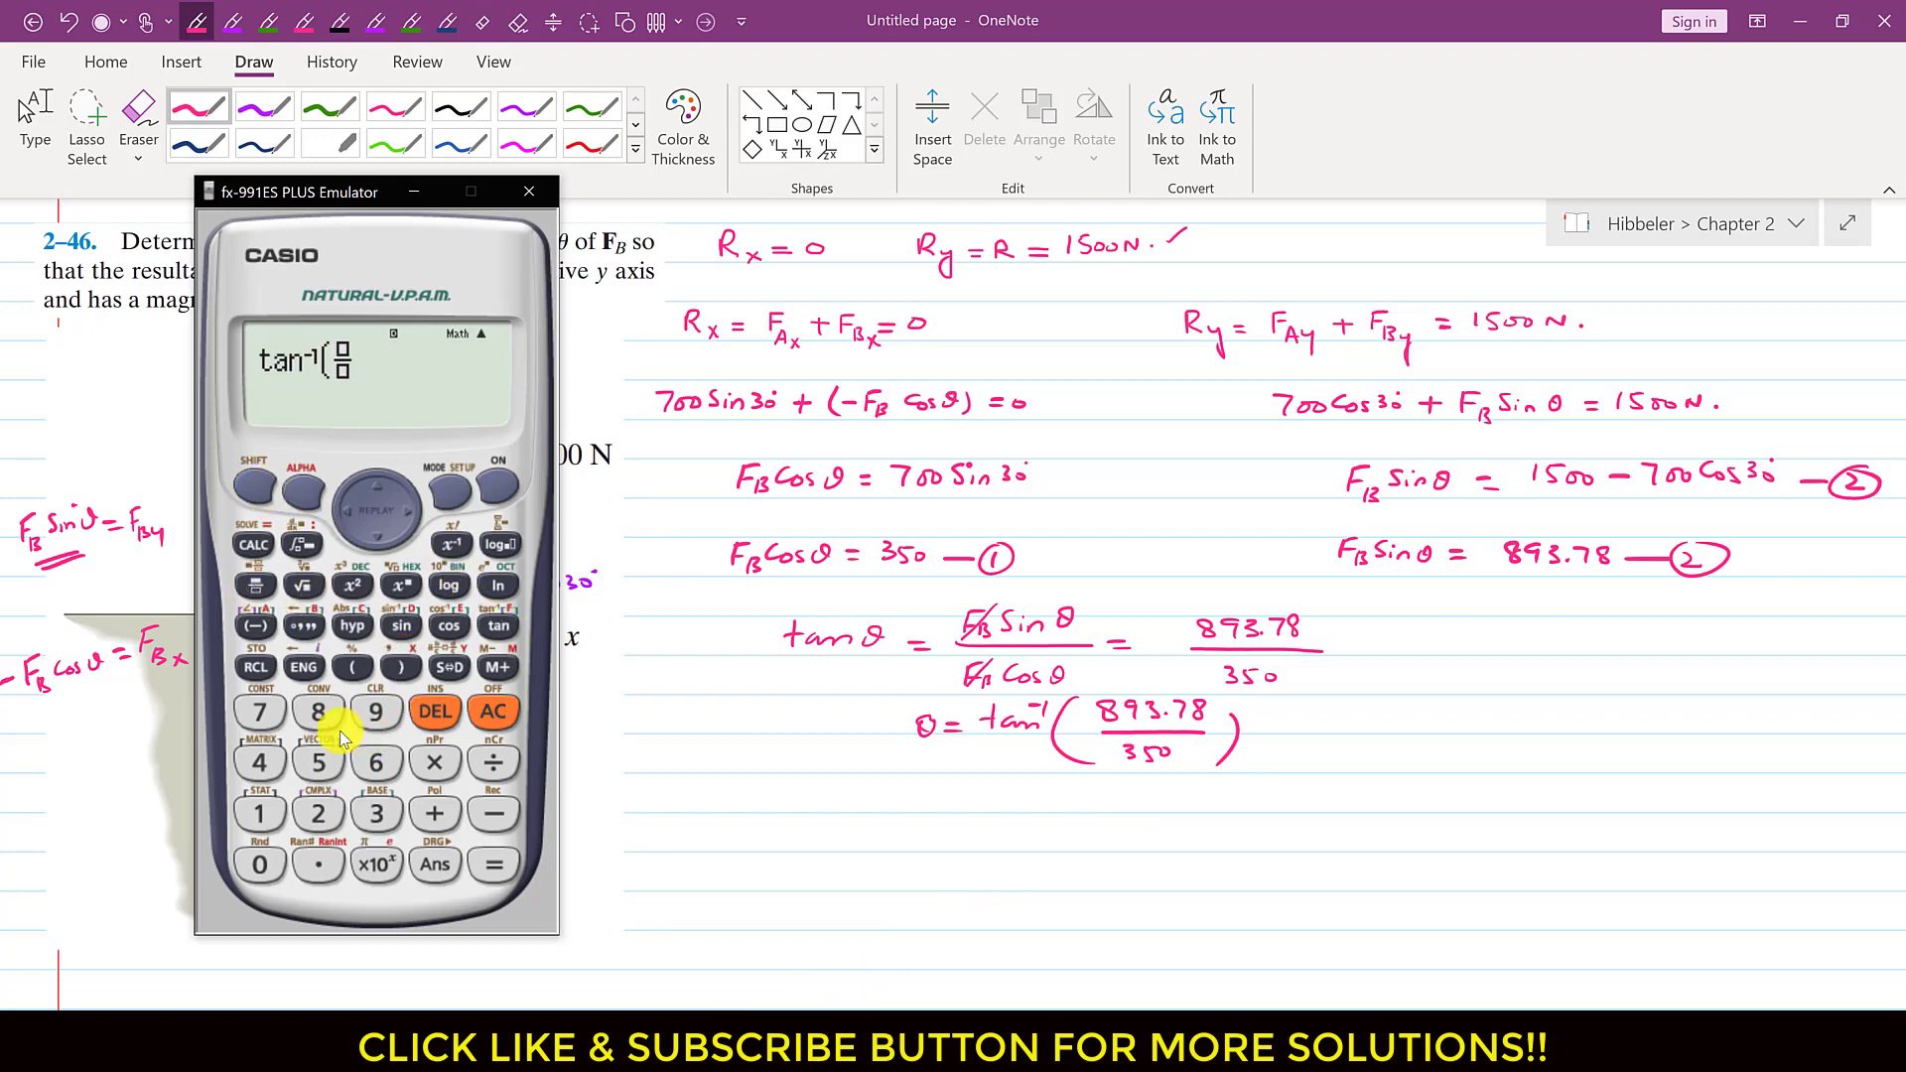
{"action": "left_click", "coordinate": [318, 711]}
{"action": "left_click", "coordinate": [375, 711]}
{"action": "left_click", "coordinate": [376, 813]}
{"action": "left_click", "coordinate": [317, 864]}
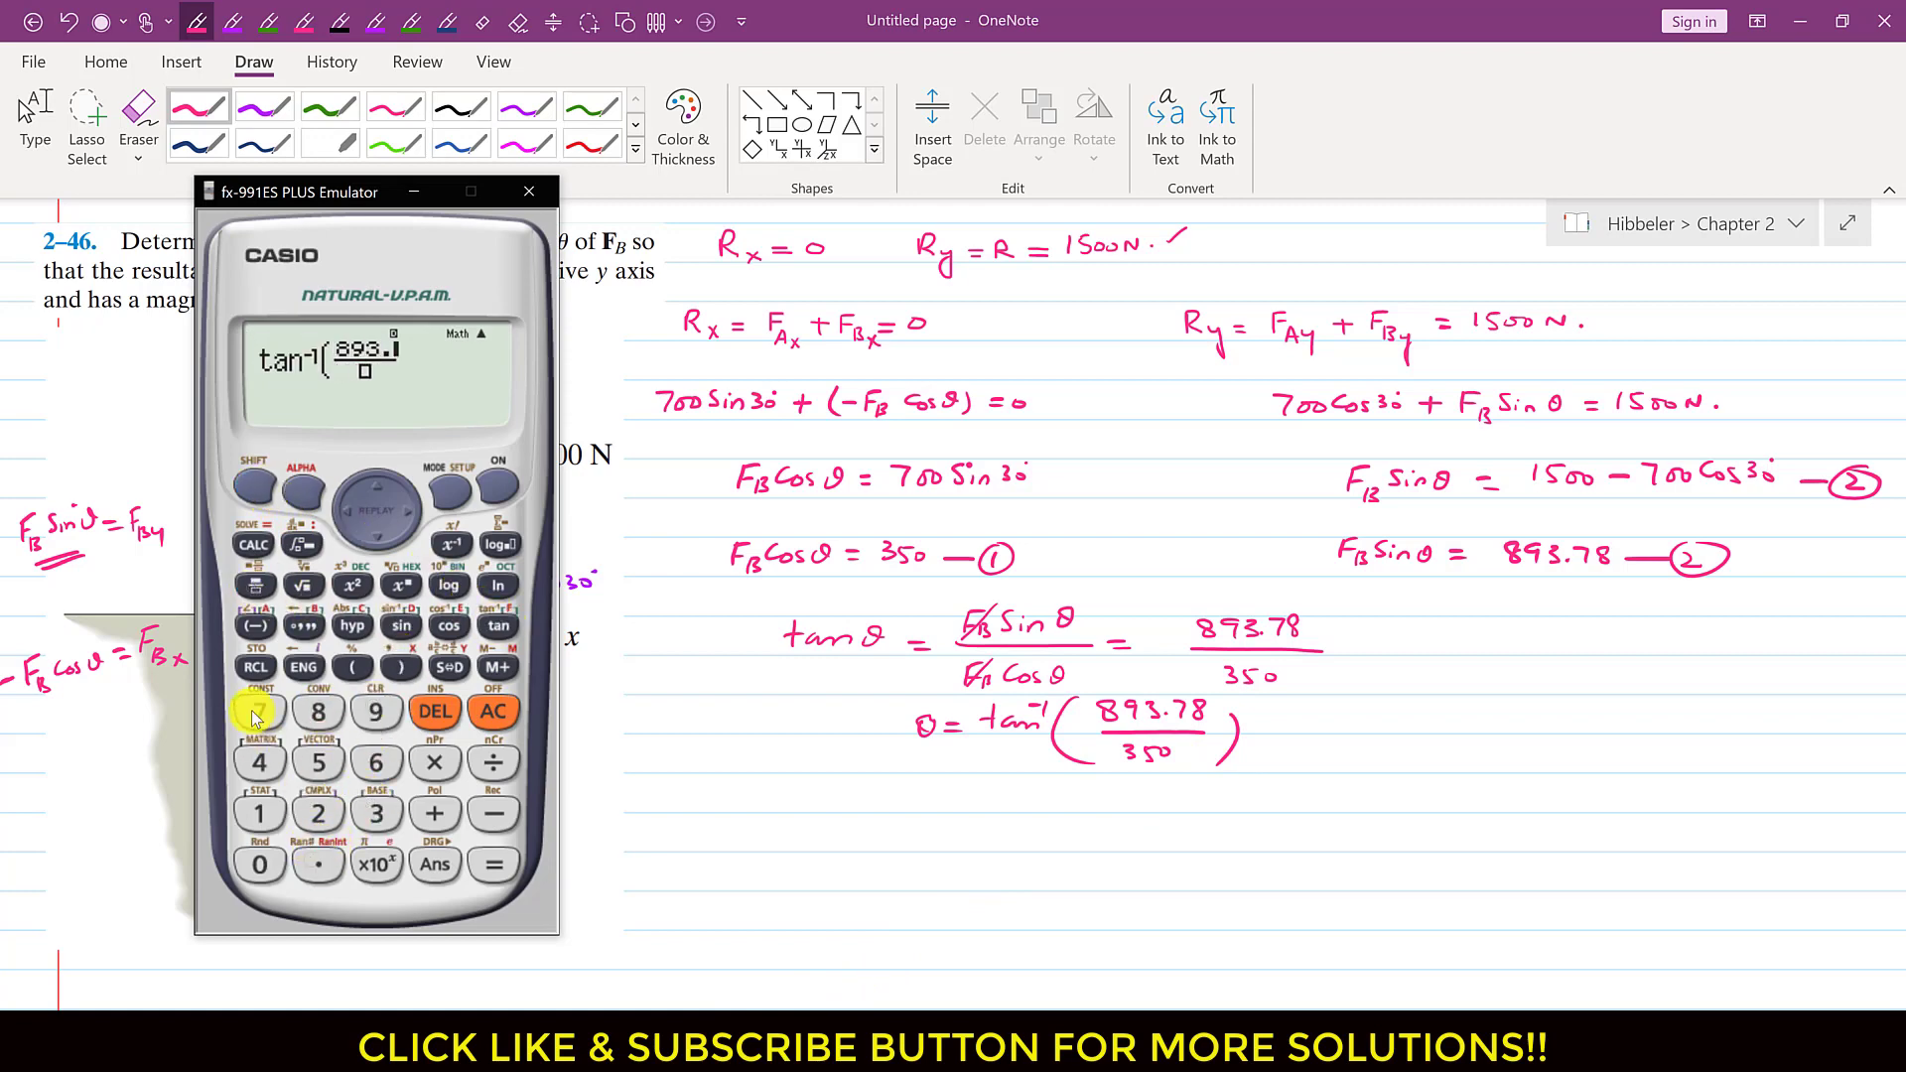
{"action": "left_click", "coordinate": [257, 712]}
{"action": "left_click", "coordinate": [318, 711]}
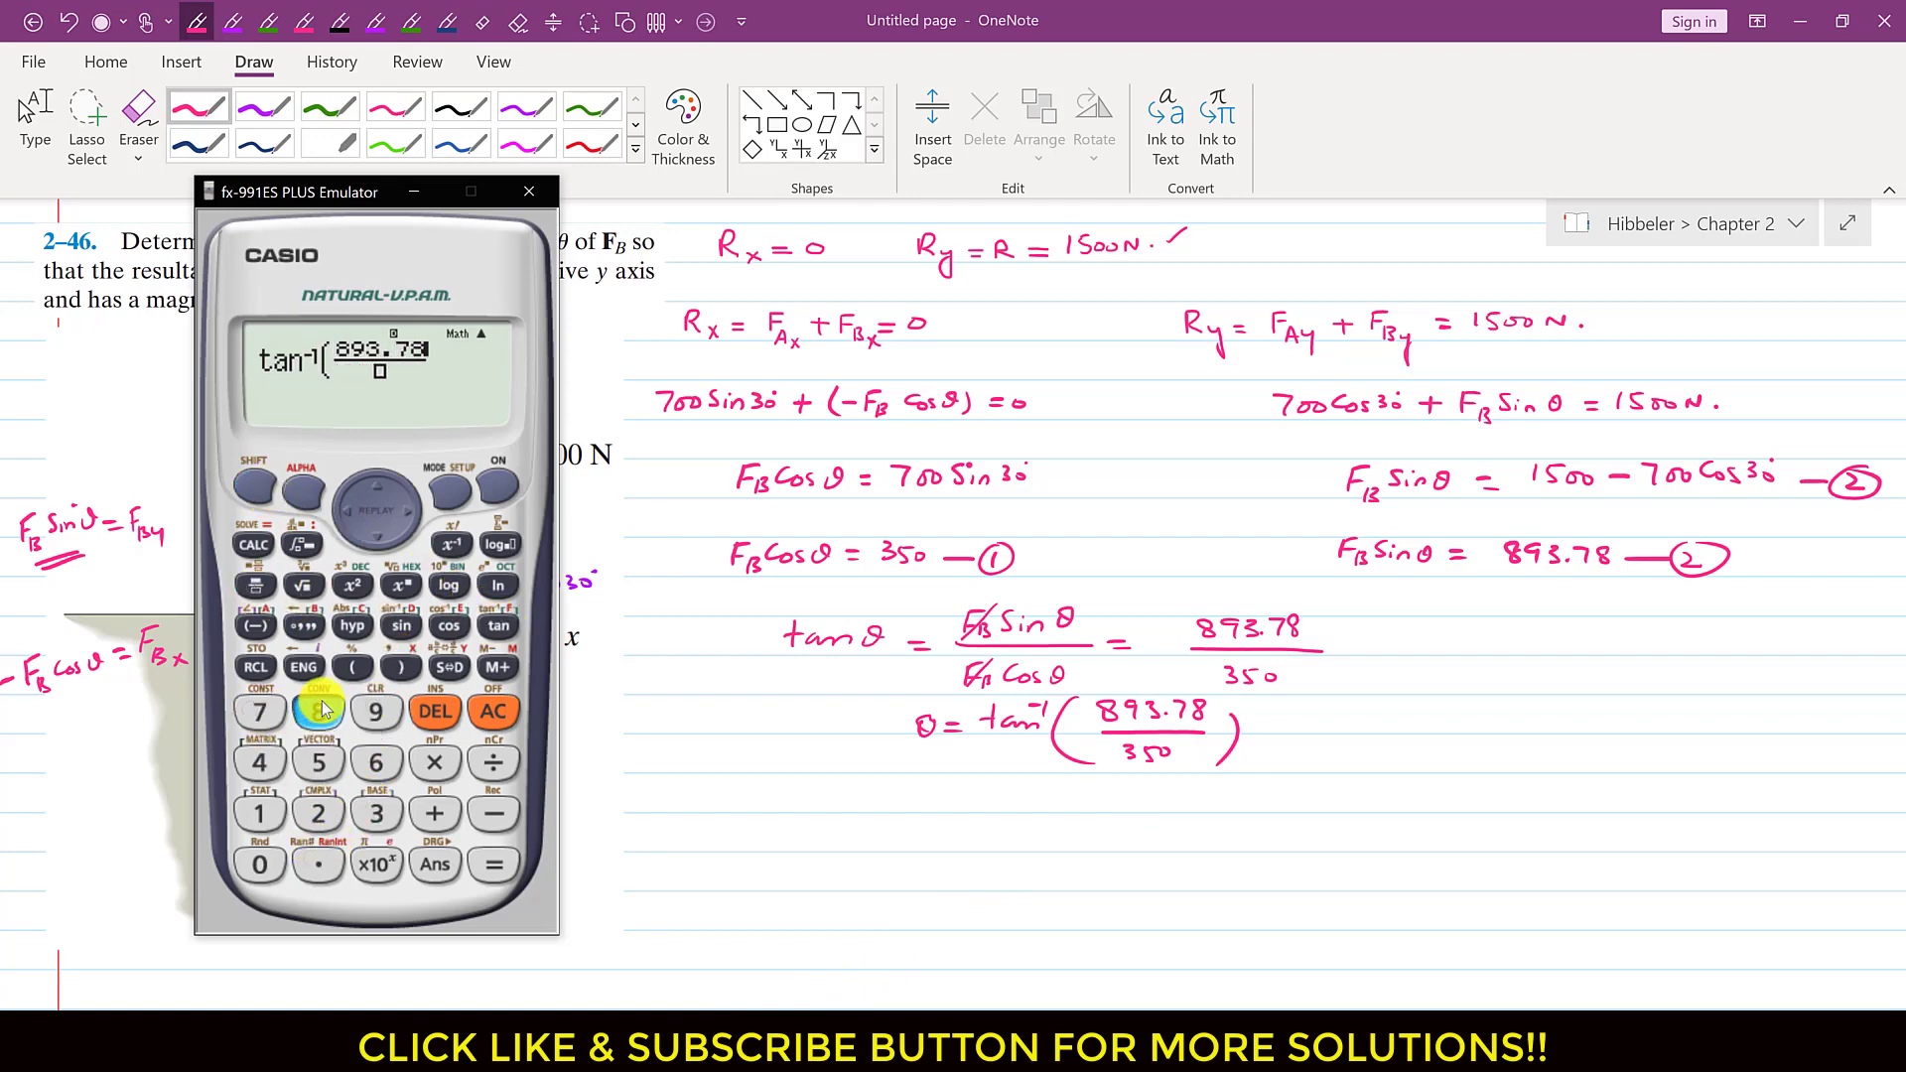
{"action": "left_click", "coordinate": [359, 811]}
{"action": "left_click", "coordinate": [319, 762]}
{"action": "left_click", "coordinate": [260, 863]}
{"action": "left_click", "coordinate": [494, 864]}
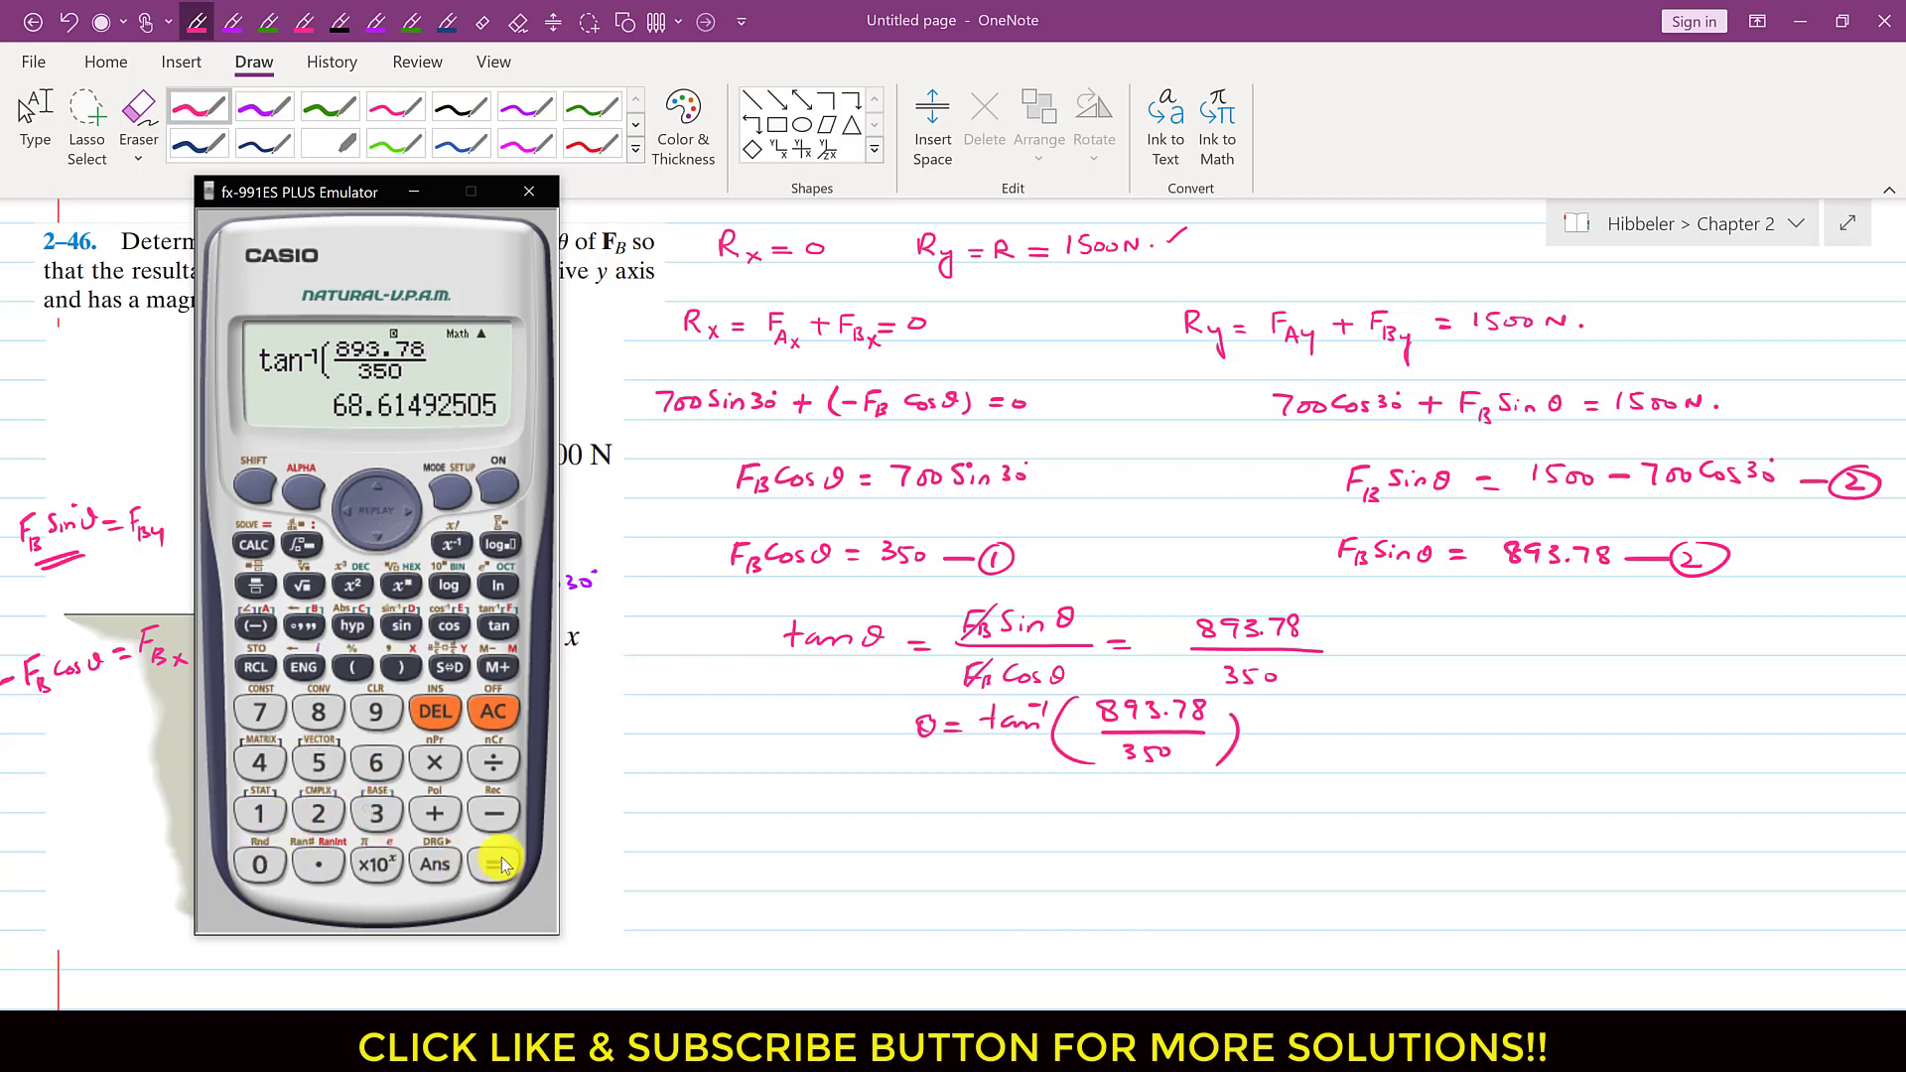
Write θ = 68.61° in the notes and underline it.
{"action": "left_click", "coordinate": [561, 829]}
{"action": "left_click_drag", "start_coordinate": [947, 794], "coordinate": [964, 793]}
{"action": "mouse_move", "coordinate": [947, 805]}
{"action": "left_mouse_down"}
{"action": "mouse_move", "coordinate": [1068, 790]}
{"action": "mouse_move", "coordinate": [1038, 824]}
{"action": "mouse_move", "coordinate": [1070, 822]}
{"action": "left_mouse_up"}
{"action": "left_click", "coordinate": [1028, 802]}
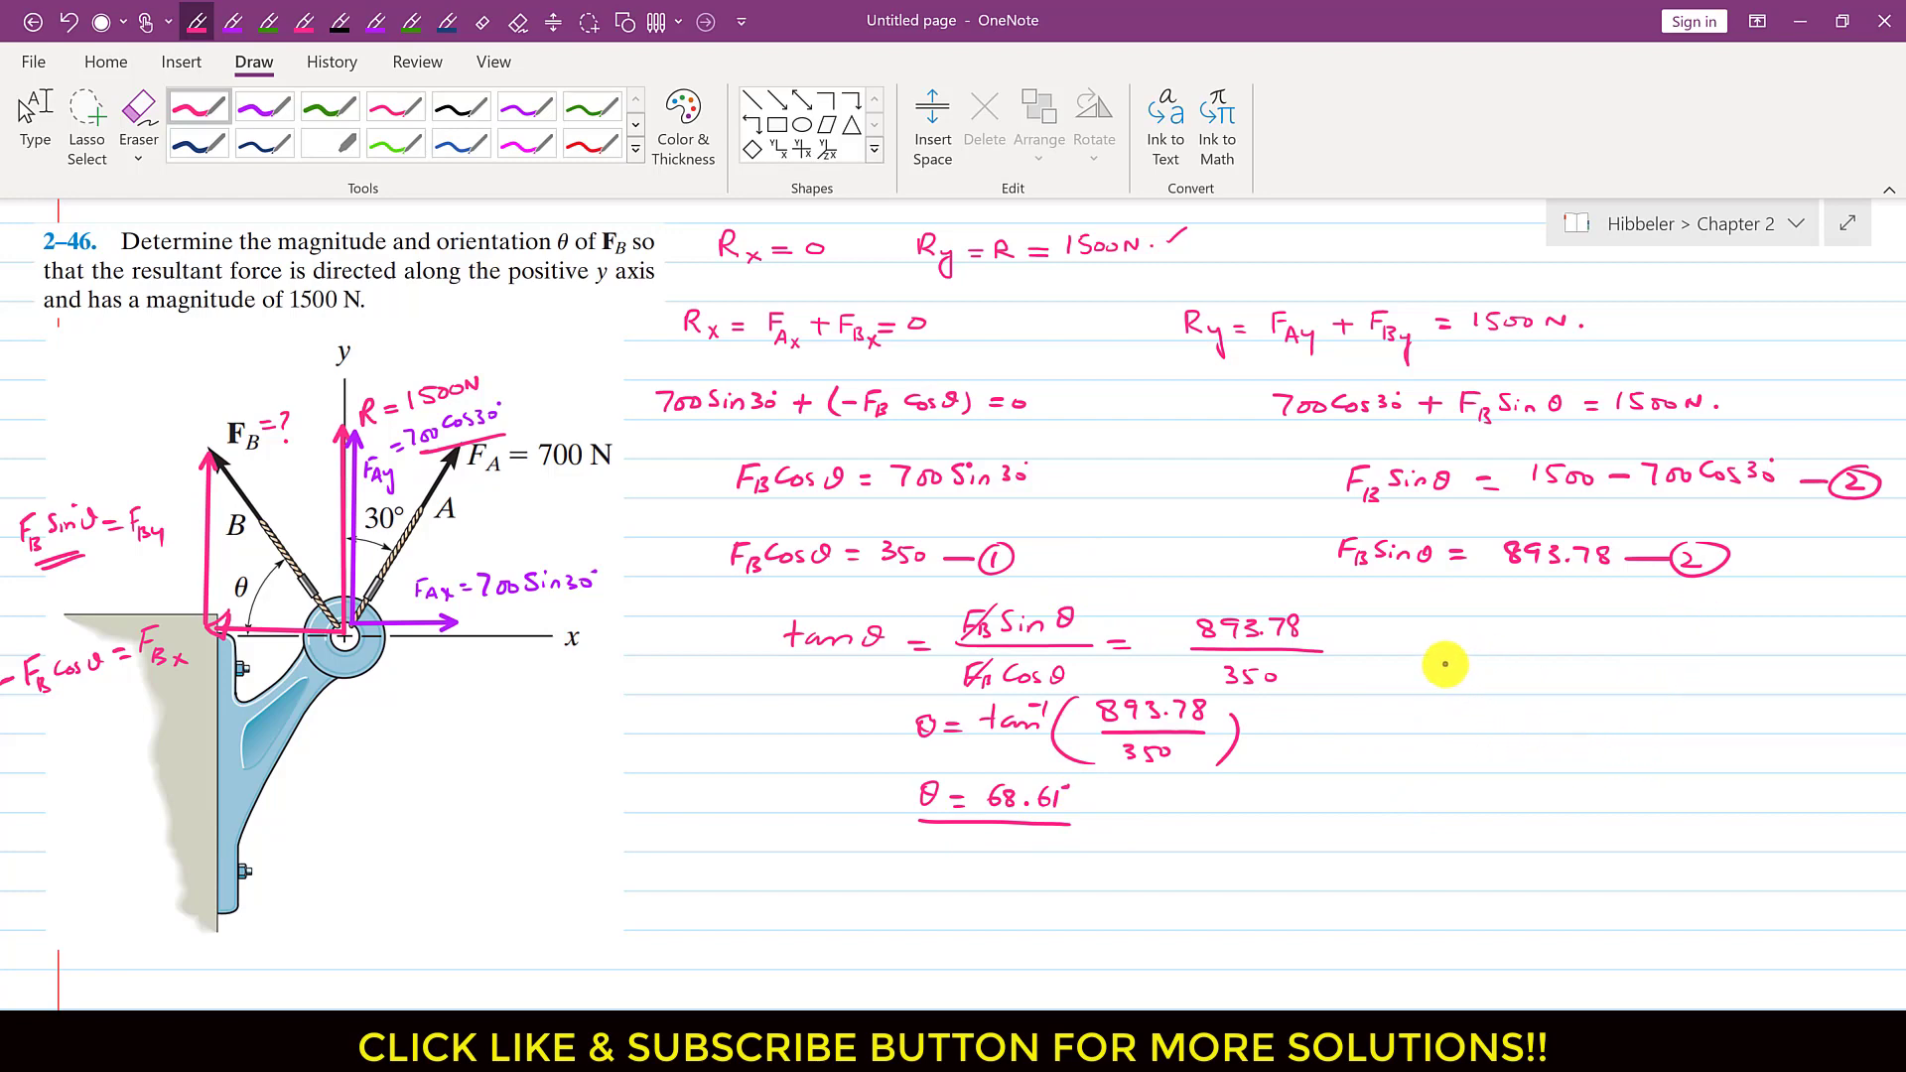
Ink F_B = 350/Cos(68.61) on the right and start an F_B = line below it.
{"action": "mouse_move", "coordinate": [1444, 665]}
{"action": "left_mouse_down"}
{"action": "mouse_move", "coordinate": [1469, 692]}
{"action": "mouse_move", "coordinate": [1510, 673]}
{"action": "left_mouse_up"}
{"action": "mouse_move", "coordinate": [1496, 684]}
{"action": "left_mouse_down"}
{"action": "mouse_move", "coordinate": [1636, 658]}
{"action": "mouse_move", "coordinate": [1694, 694]}
{"action": "left_mouse_up"}
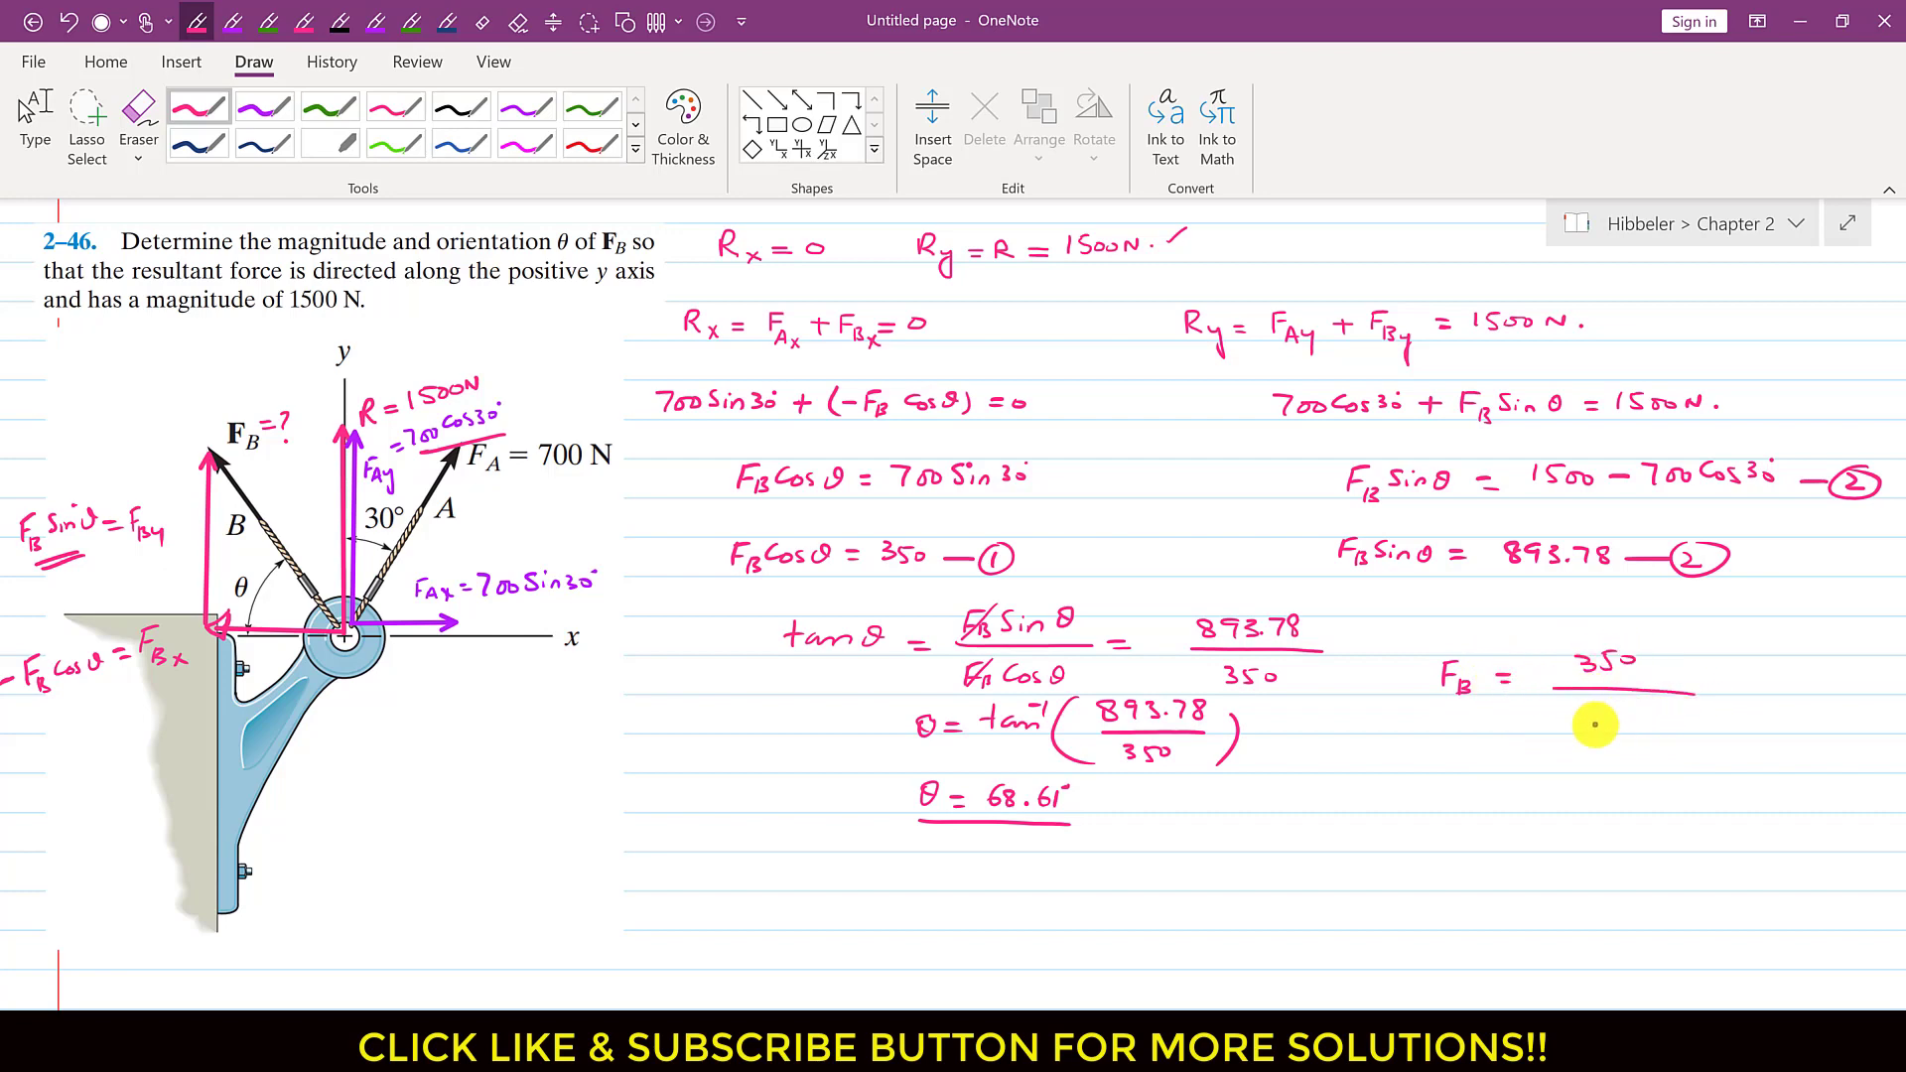
{"action": "mouse_move", "coordinate": [1559, 713]}
{"action": "left_mouse_down"}
{"action": "mouse_move", "coordinate": [1570, 702]}
{"action": "mouse_move", "coordinate": [1565, 725]}
{"action": "left_mouse_up"}
{"action": "left_click_drag", "start_coordinate": [1582, 715], "coordinate": [1594, 711]}
{"action": "mouse_move", "coordinate": [1617, 702]}
{"action": "left_mouse_down"}
{"action": "mouse_move", "coordinate": [1615, 735]}
{"action": "mouse_move", "coordinate": [1675, 726]}
{"action": "left_mouse_up"}
{"action": "left_click_drag", "start_coordinate": [1688, 707], "coordinate": [1693, 736]}
{"action": "left_click_drag", "start_coordinate": [1445, 788], "coordinate": [1511, 783]}
{"action": "left_click_drag", "start_coordinate": [1498, 793], "coordinate": [1512, 793]}
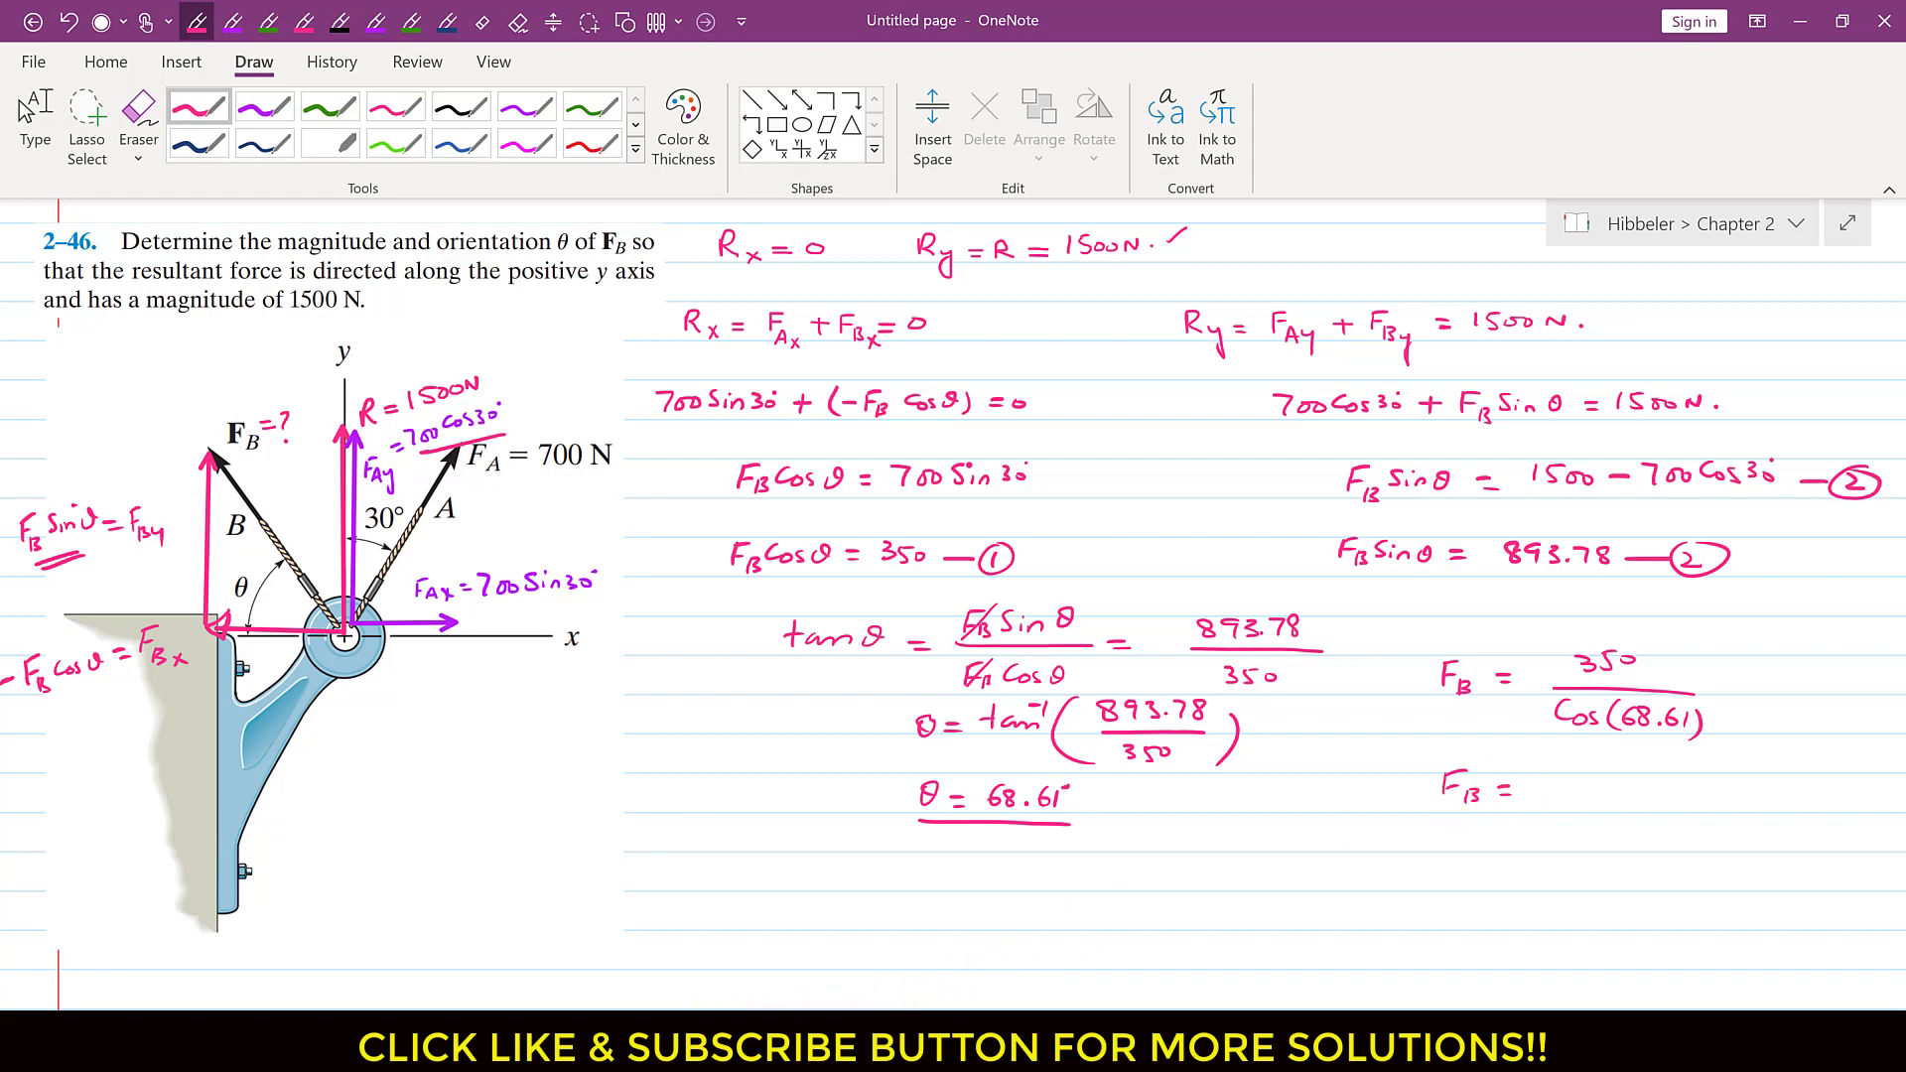
On the calculator emulator, clear the old 68.6149 result and enter 350 as a fraction's numerator.
{"action": "key", "text": "alt+Tab"}
{"action": "left_click", "coordinate": [493, 711]}
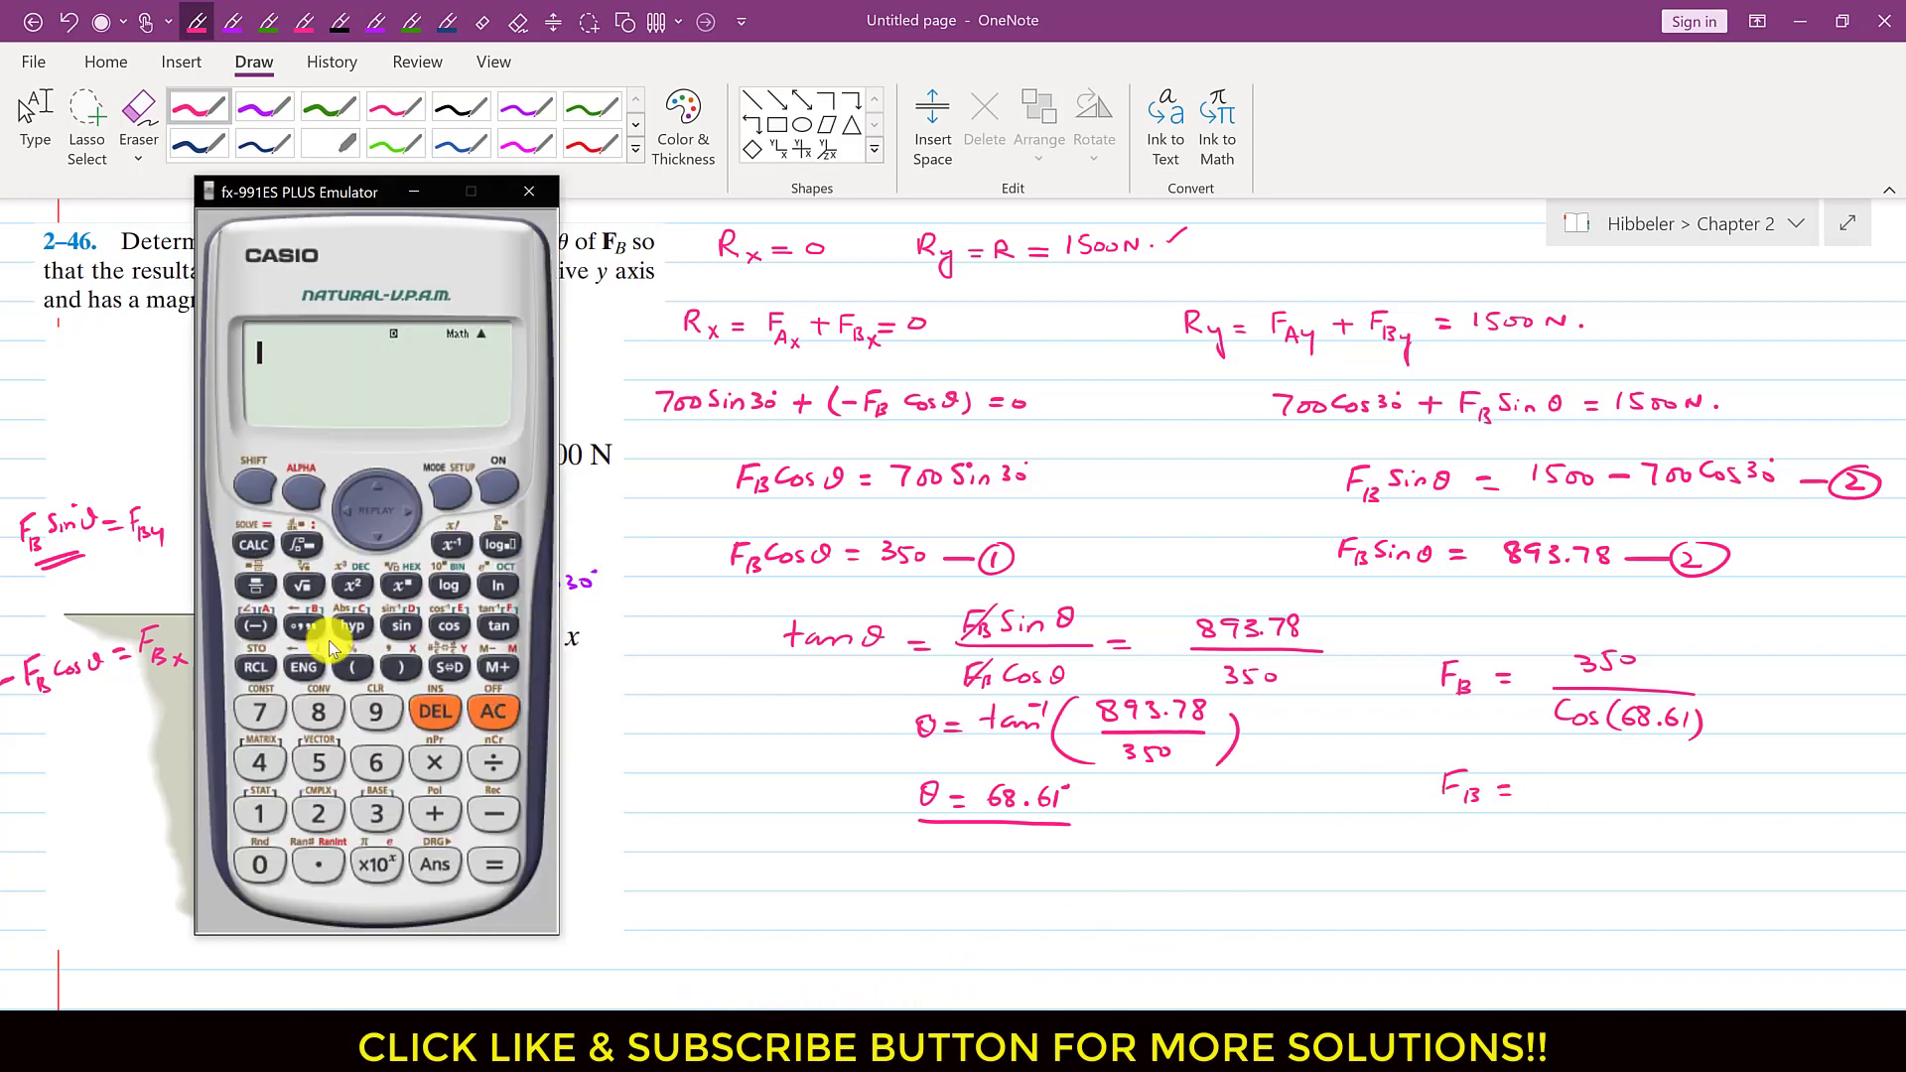
{"action": "left_click", "coordinate": [255, 586]}
{"action": "left_click", "coordinate": [376, 812]}
{"action": "left_click", "coordinate": [318, 761]}
{"action": "left_click", "coordinate": [261, 863]}
Enter cos(68.61) as the denominator and evaluate F_B on the emulator.
{"action": "left_click", "coordinate": [448, 626]}
{"action": "left_click", "coordinate": [376, 761]}
{"action": "left_click", "coordinate": [319, 711]}
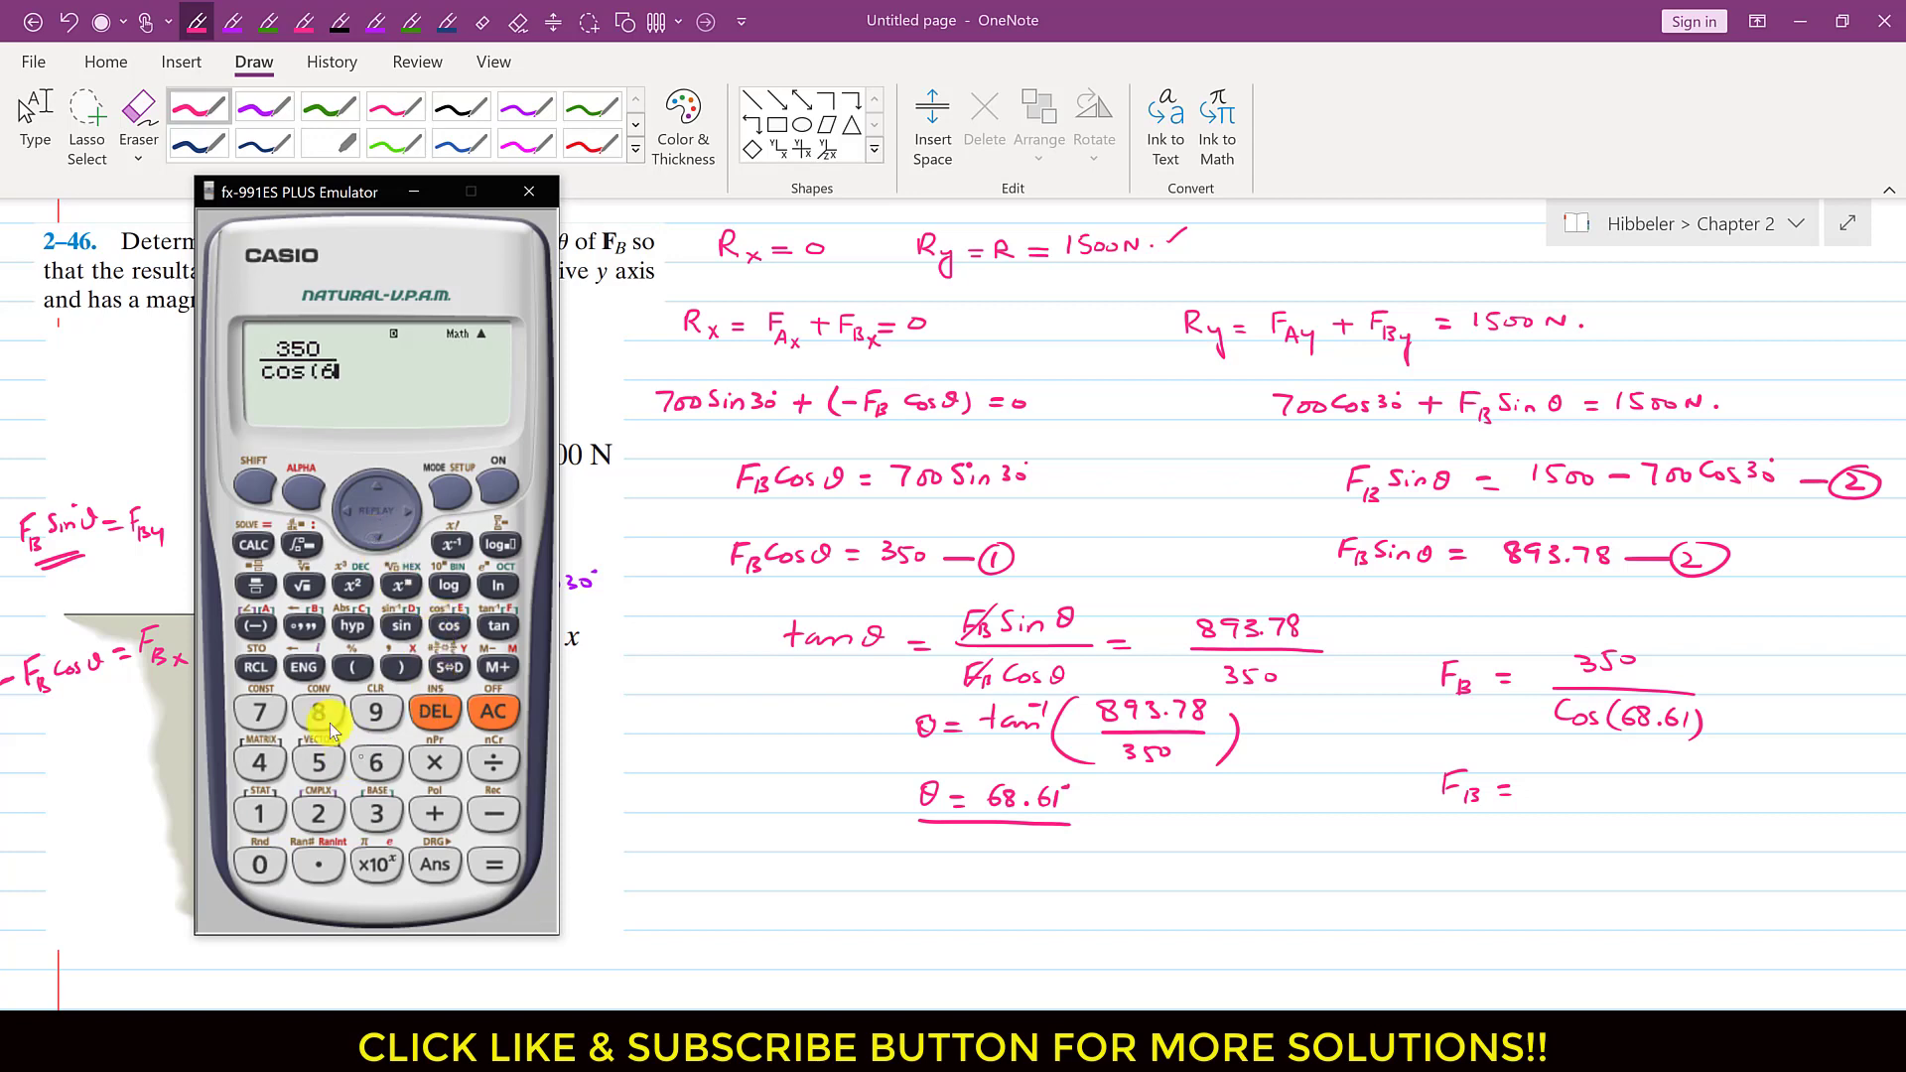
{"action": "left_click", "coordinate": [318, 859]}
{"action": "left_click", "coordinate": [377, 761]}
{"action": "left_click", "coordinate": [260, 812]}
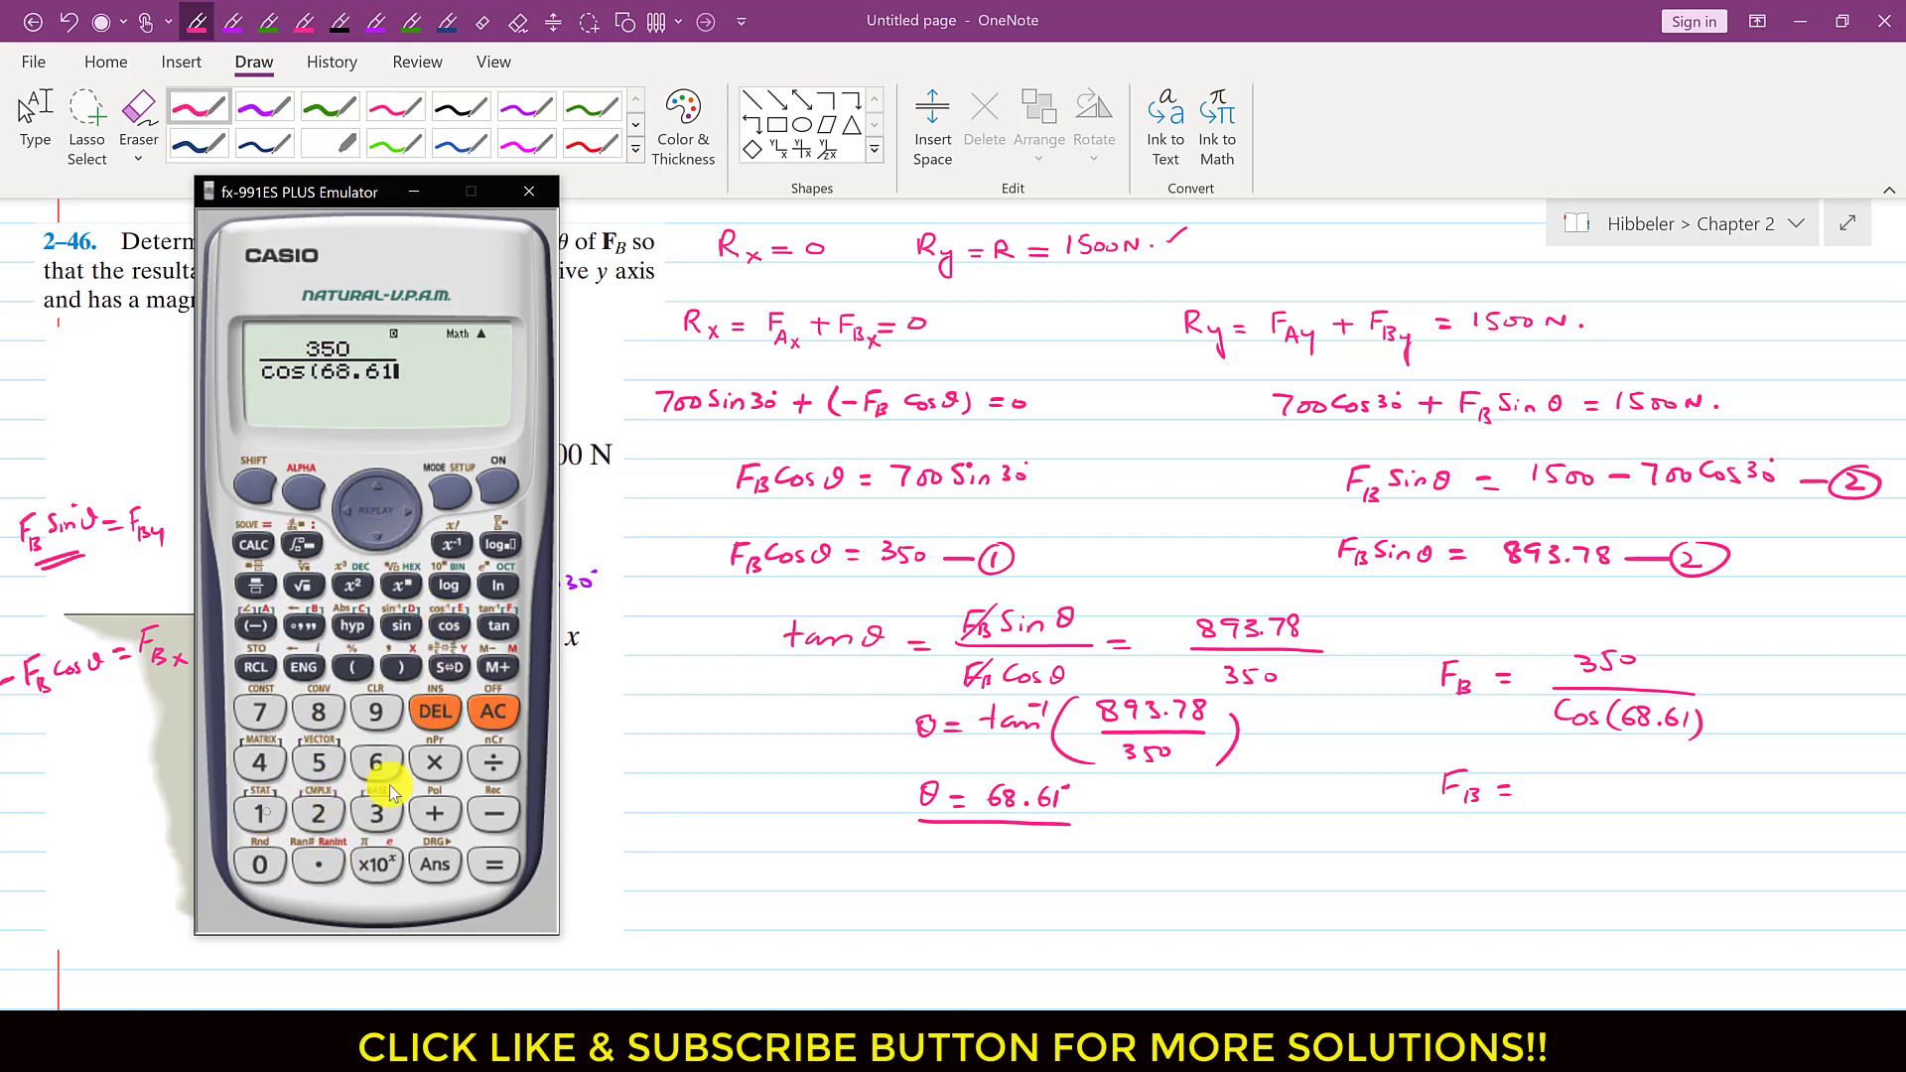
{"action": "left_click", "coordinate": [403, 677]}
{"action": "left_click", "coordinate": [496, 860]}
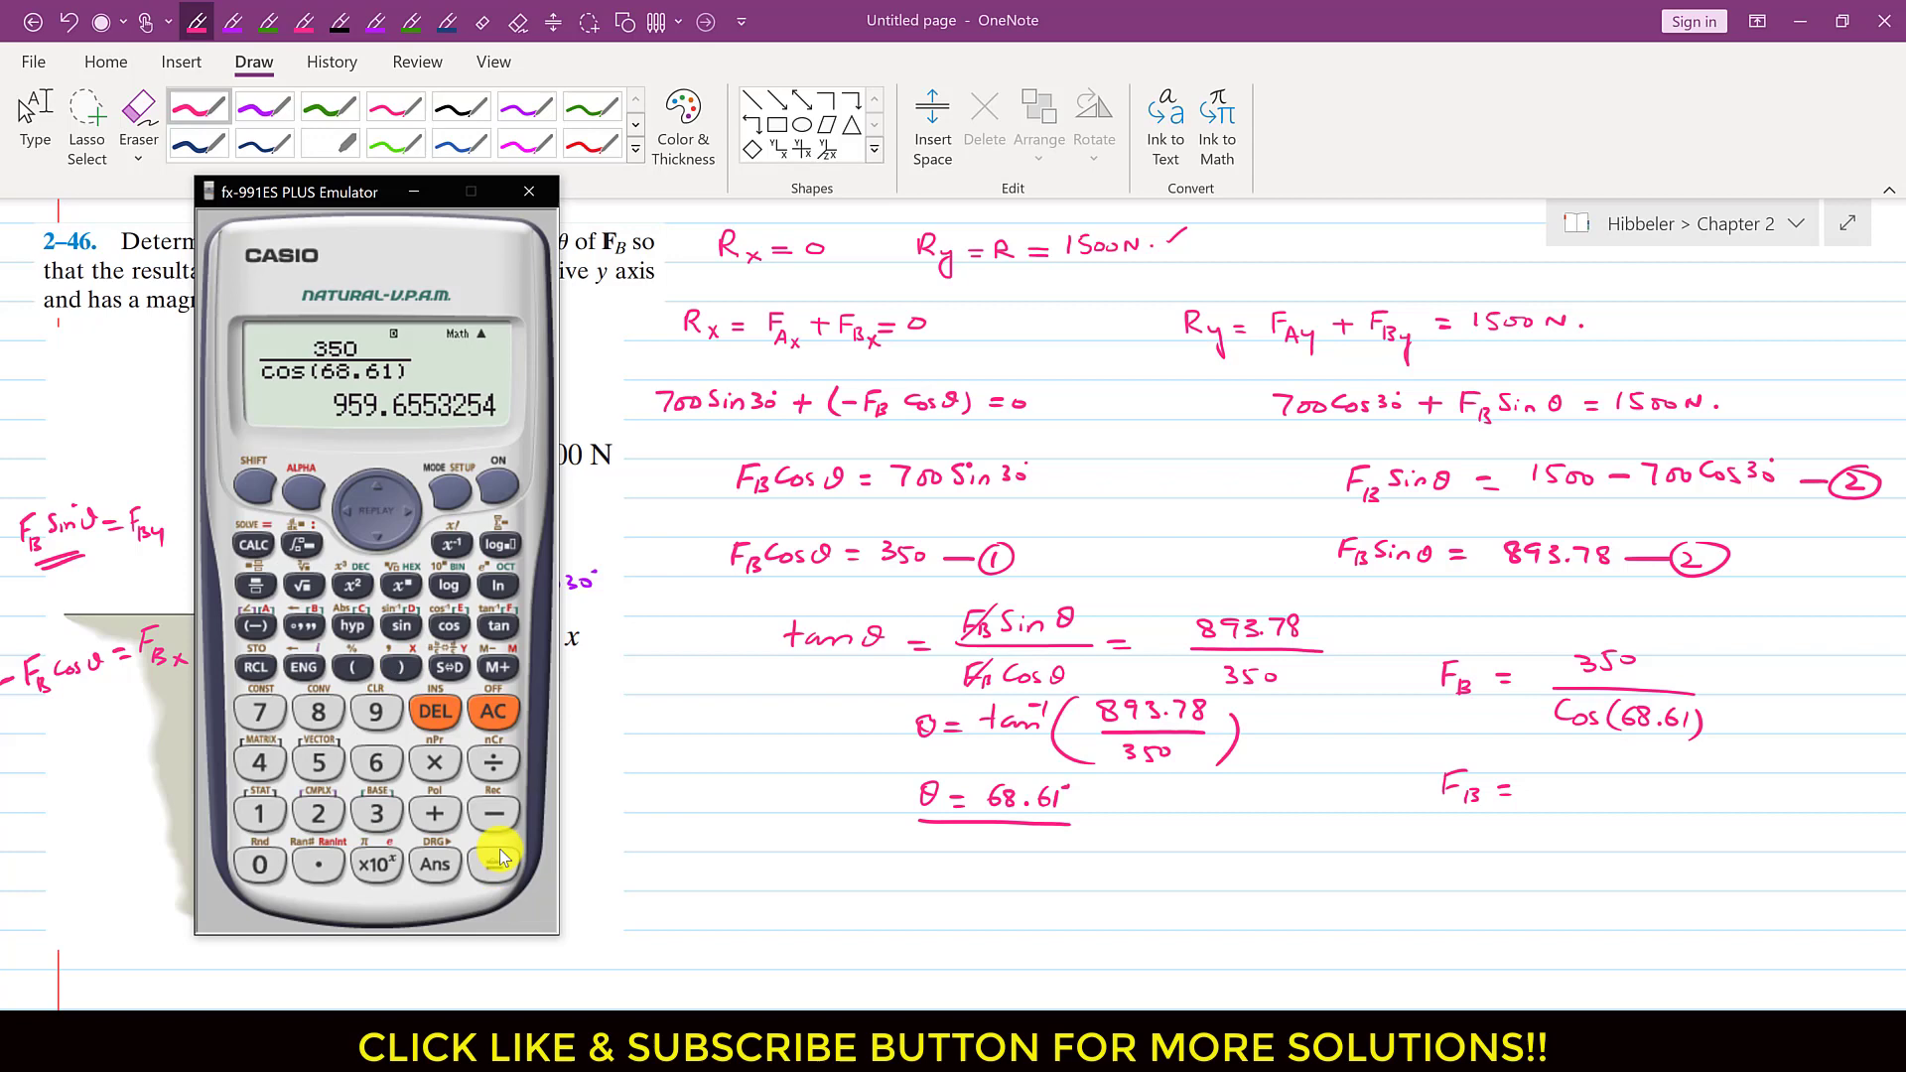
Back in OneNote, write F_B = 960N, underline and tick it, and box θ = 68.61°.
{"action": "left_click", "coordinate": [560, 794]}
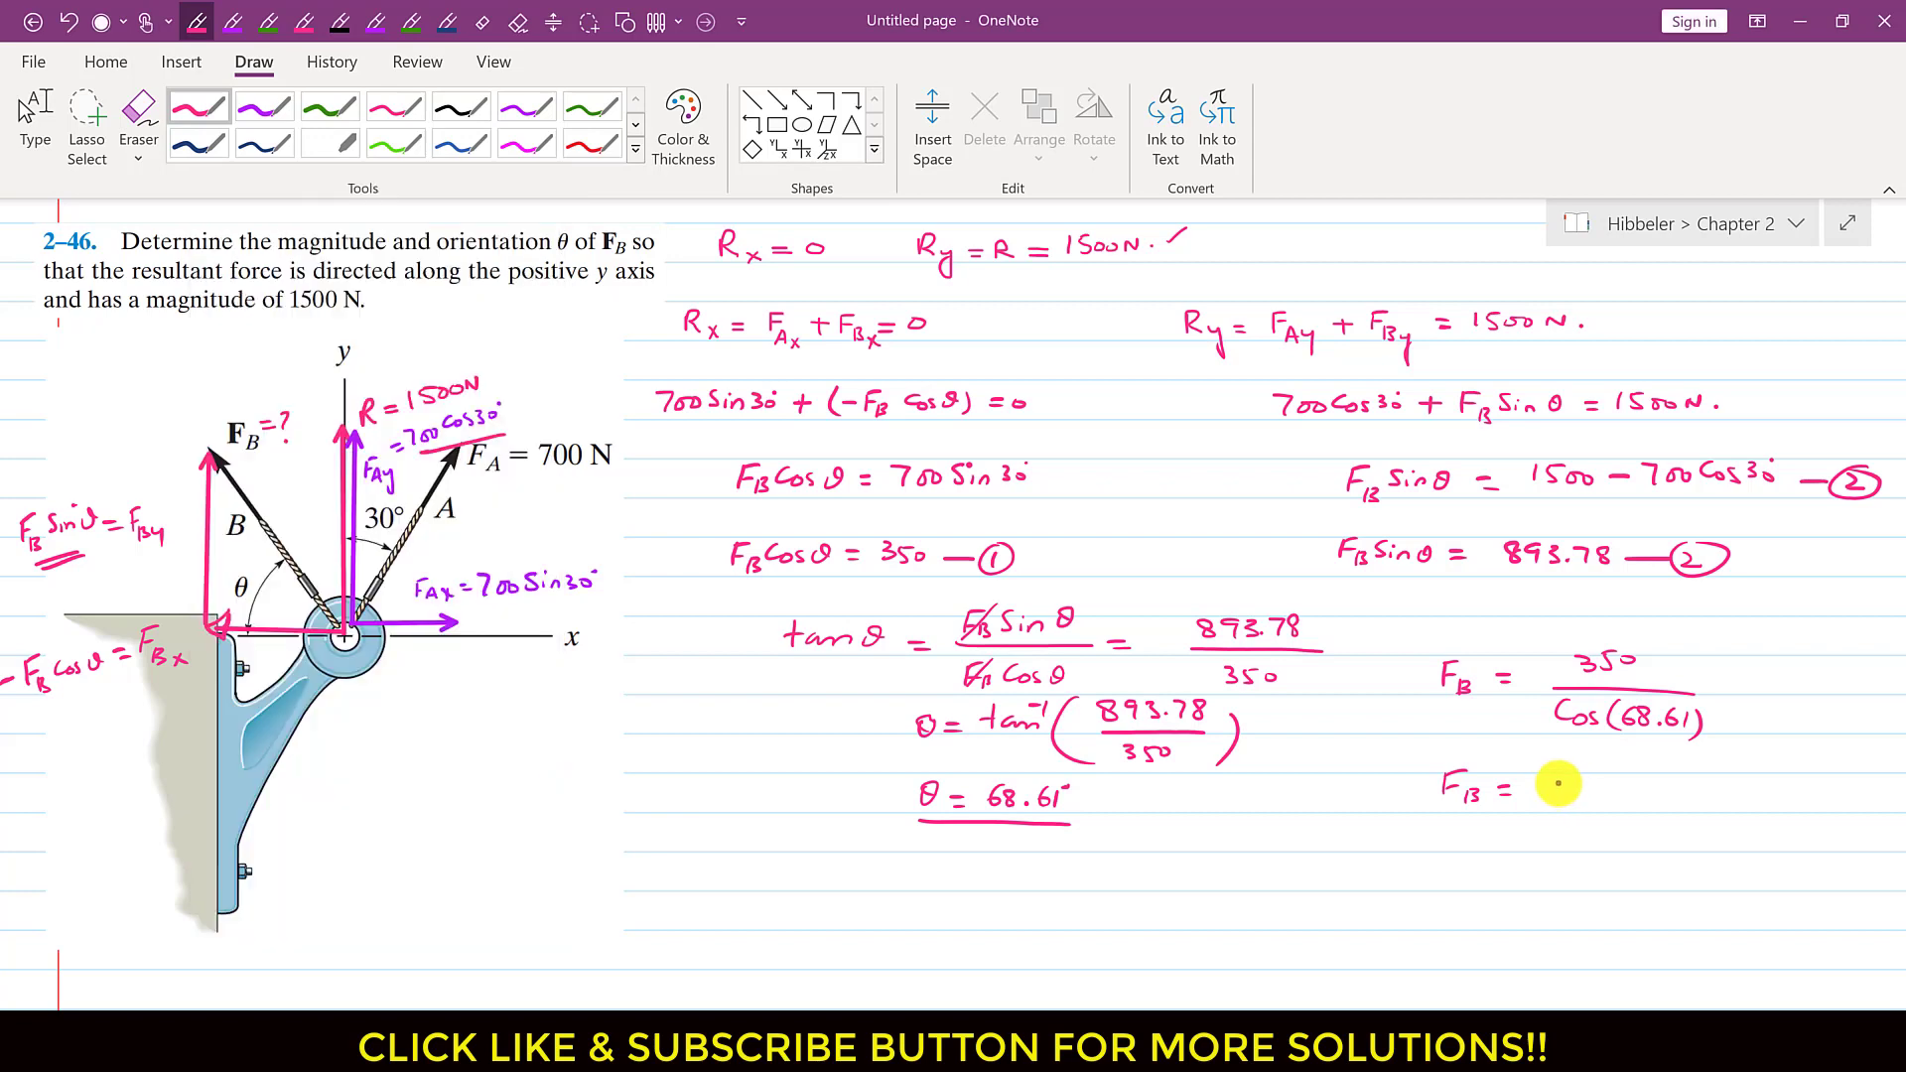
{"action": "left_click_drag", "start_coordinate": [1547, 780], "coordinate": [1640, 778]}
{"action": "left_click_drag", "start_coordinate": [1461, 818], "coordinate": [1637, 820]}
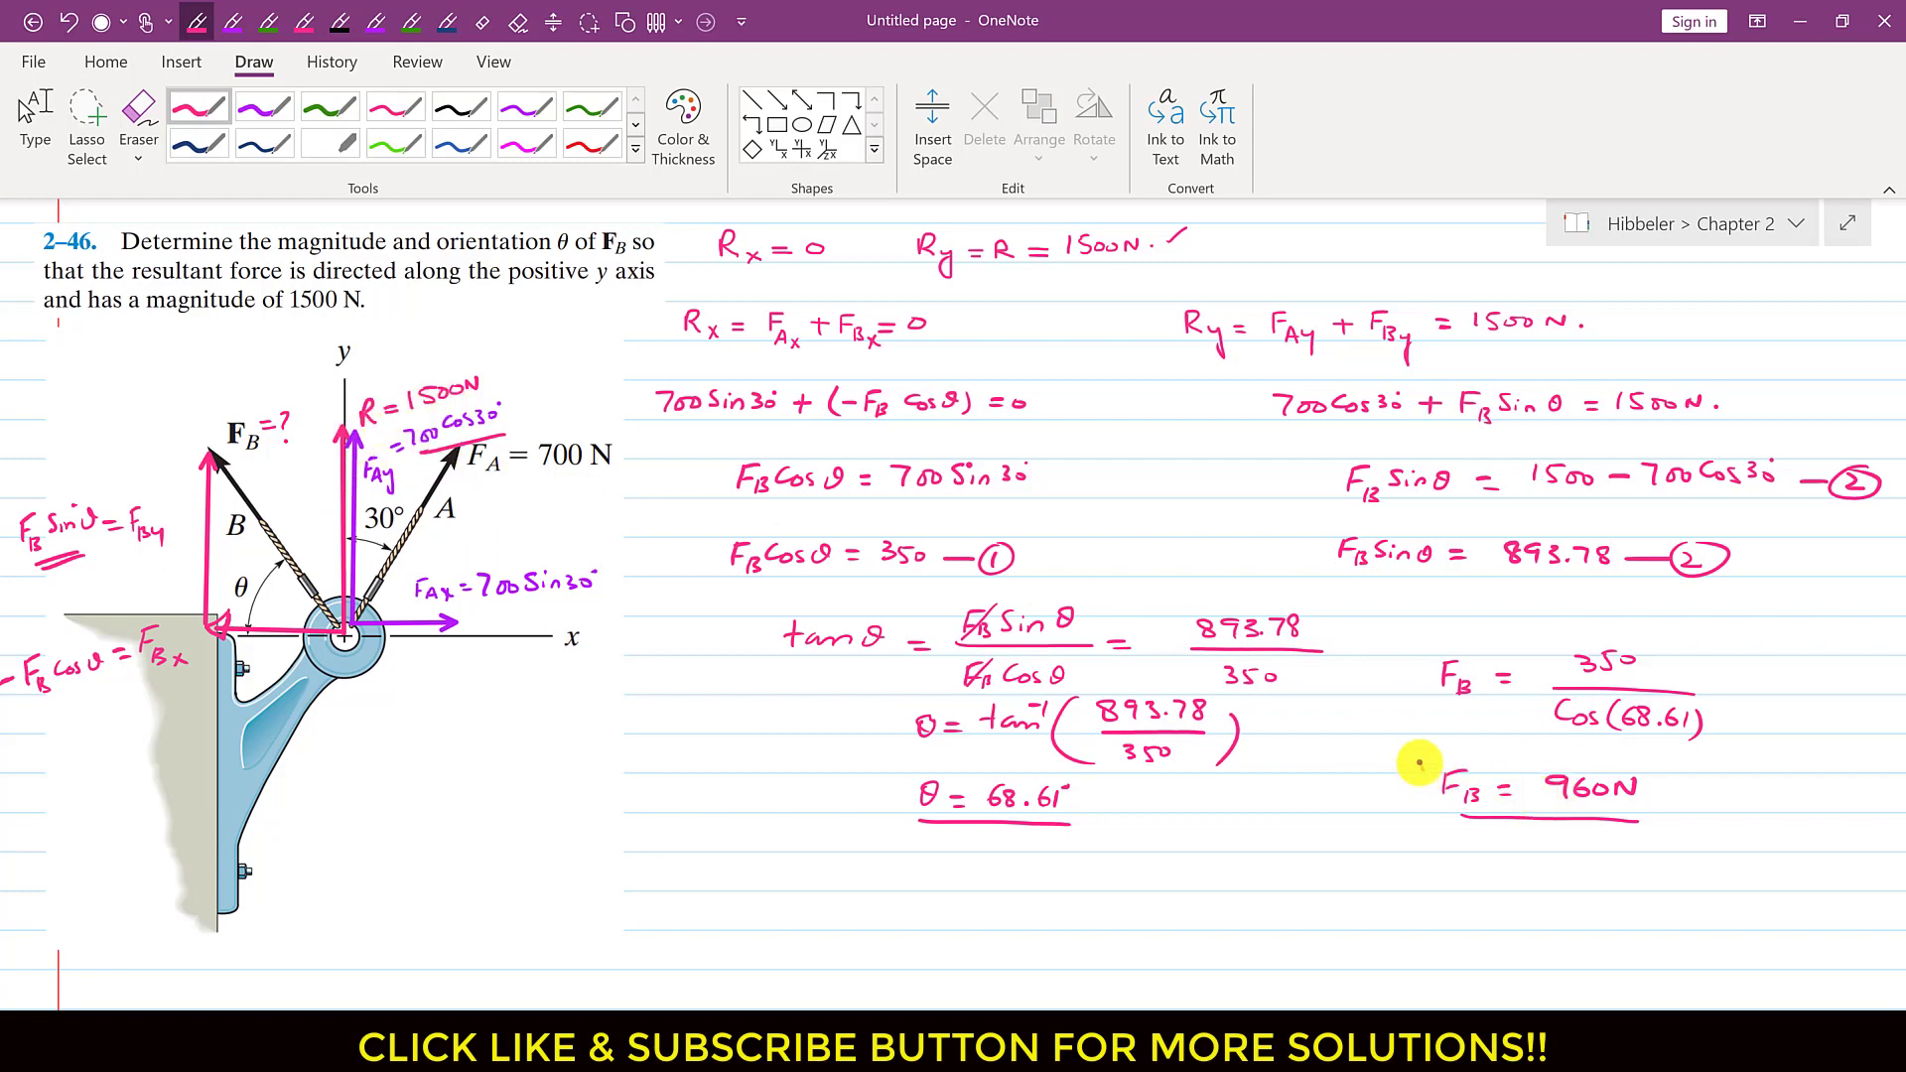
{"action": "left_click_drag", "start_coordinate": [1419, 761], "coordinate": [1445, 749]}
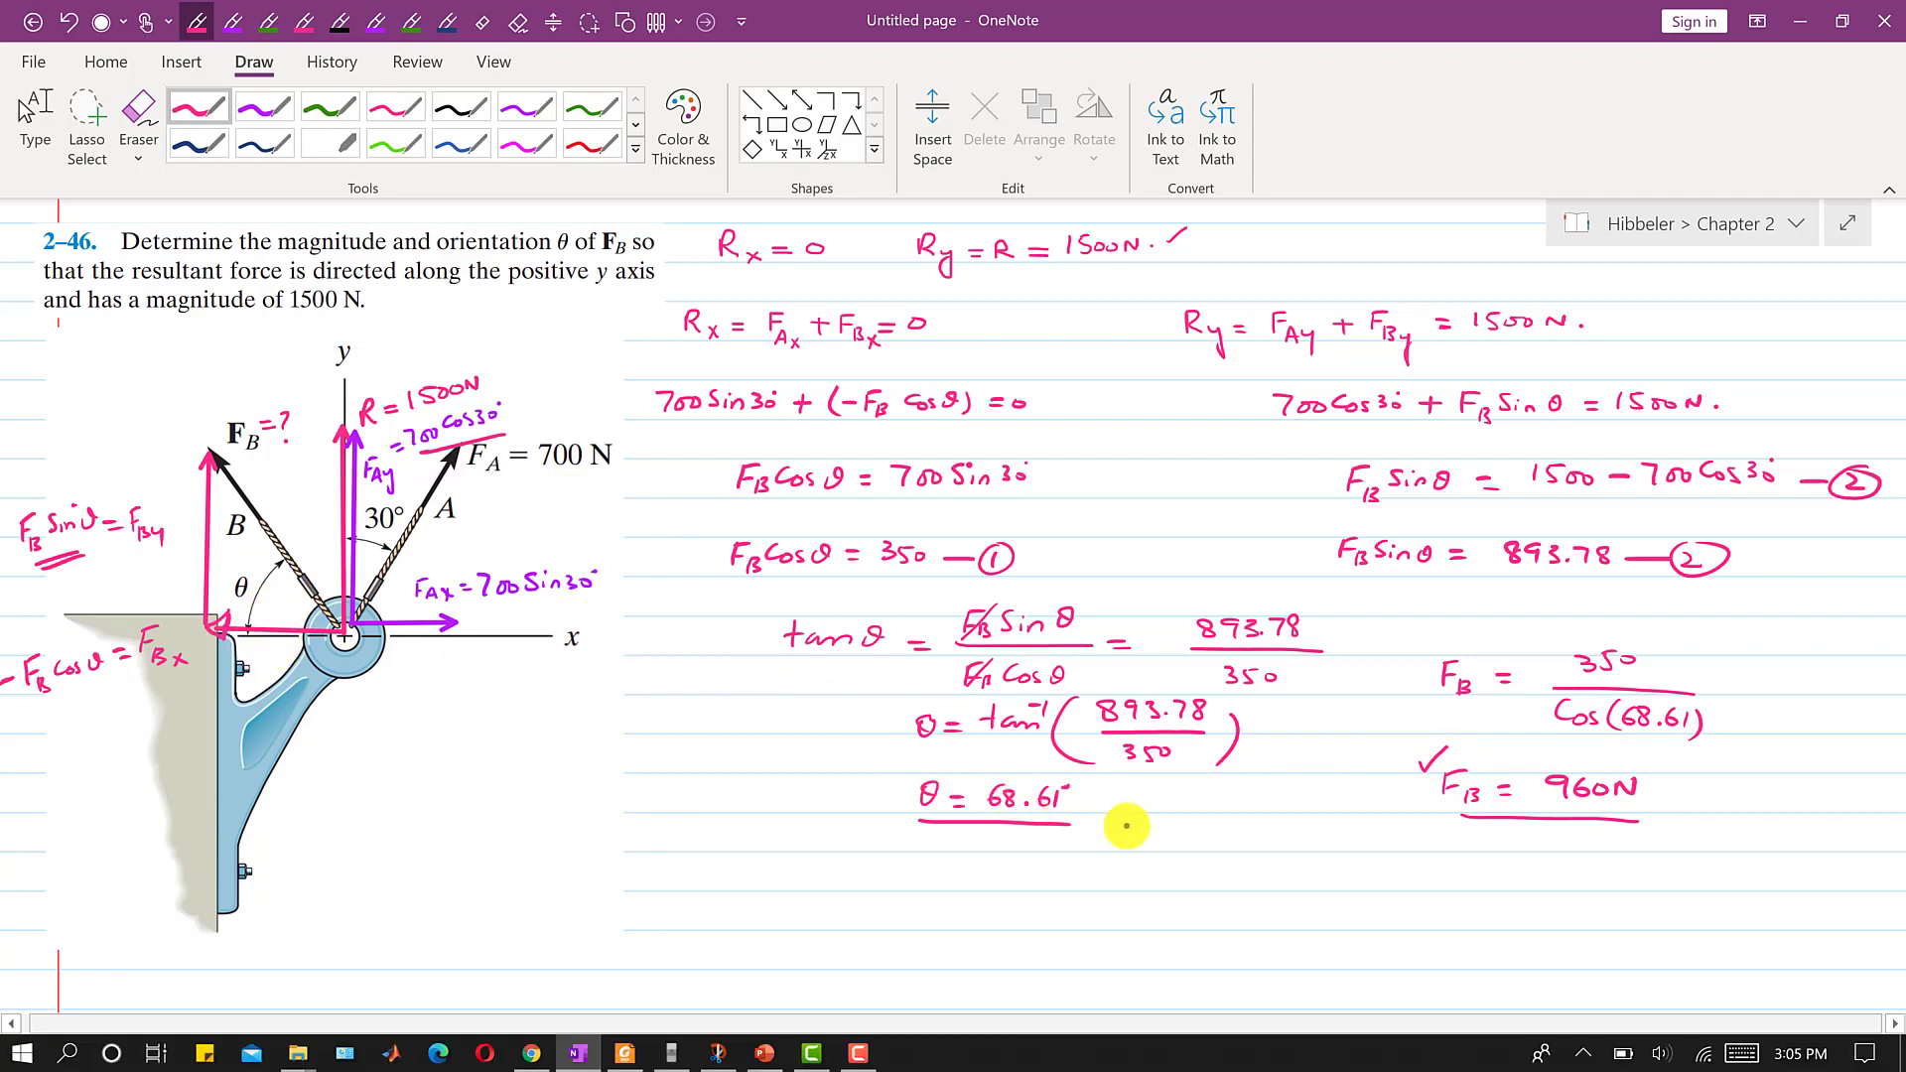
{"action": "mouse_move", "coordinate": [913, 770]}
{"action": "left_mouse_down"}
{"action": "mouse_move", "coordinate": [1077, 768]}
{"action": "mouse_move", "coordinate": [1076, 804]}
{"action": "left_mouse_up"}
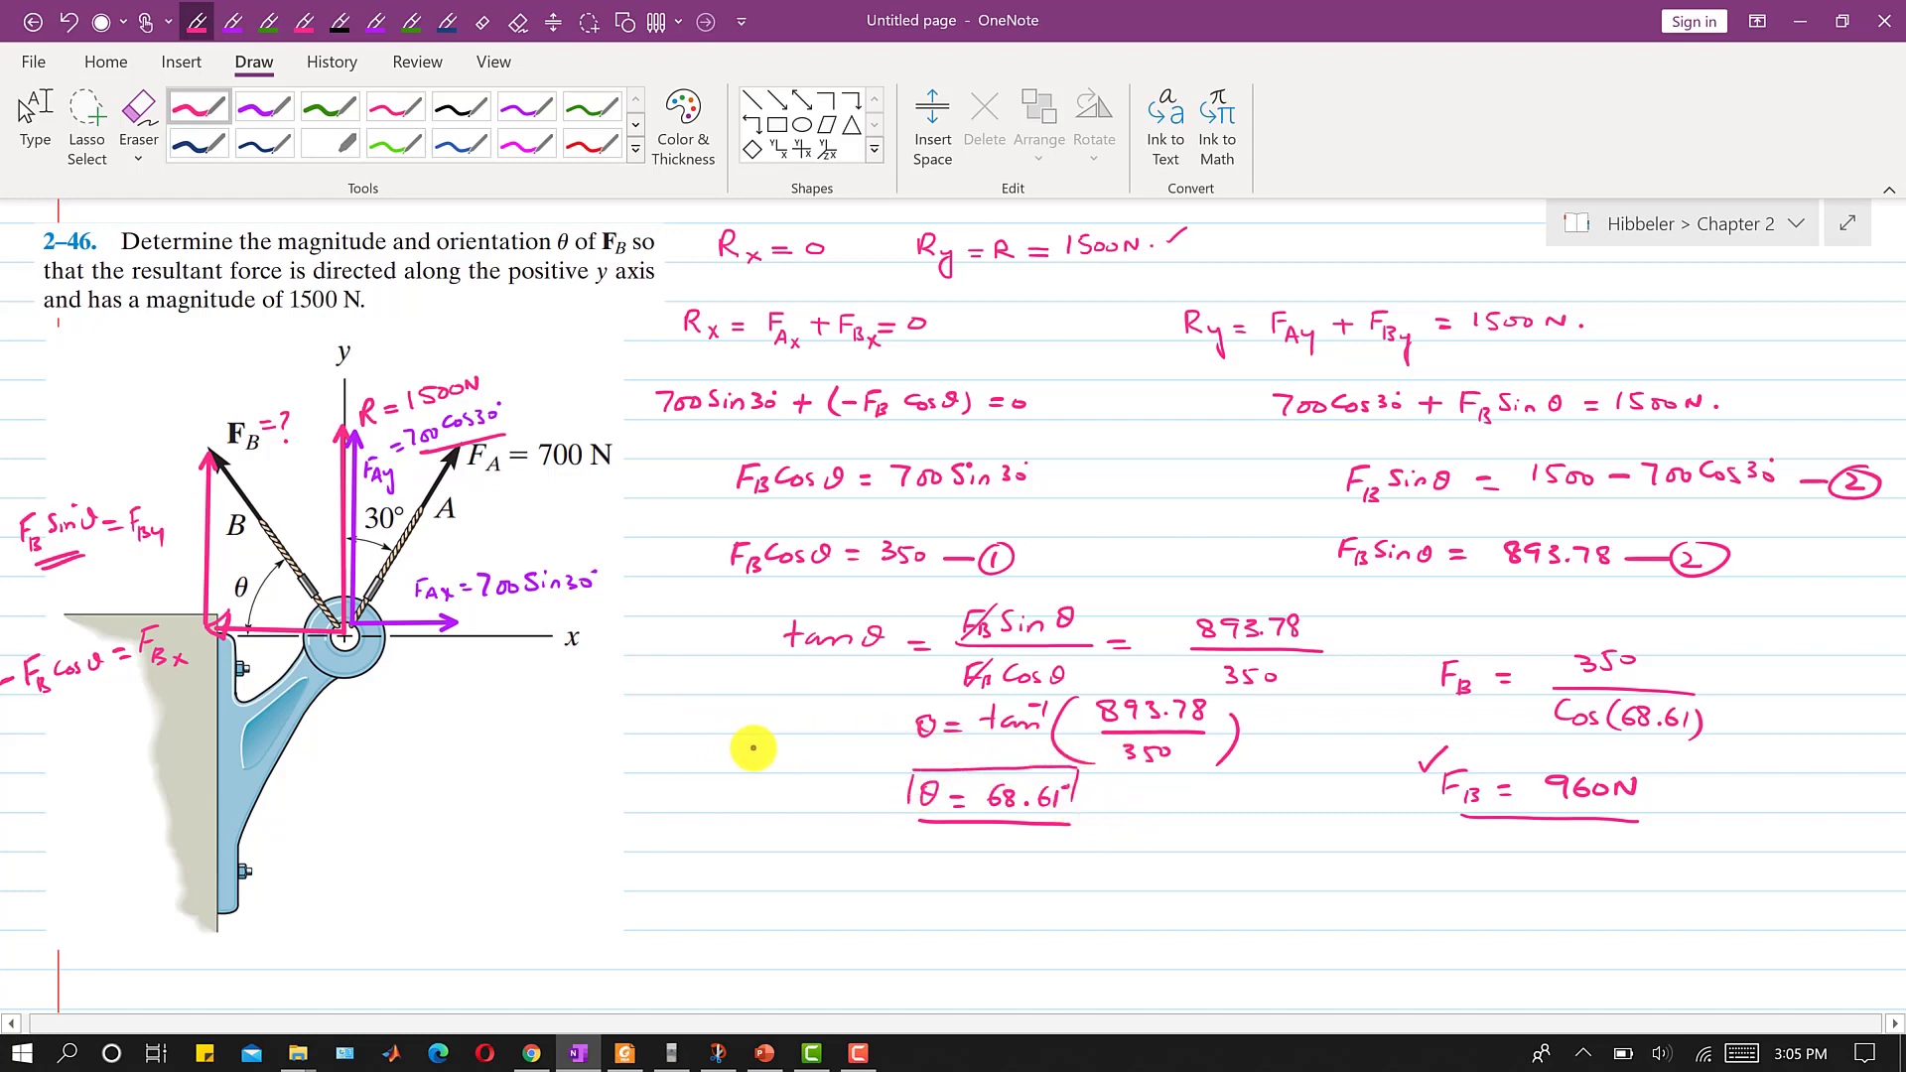